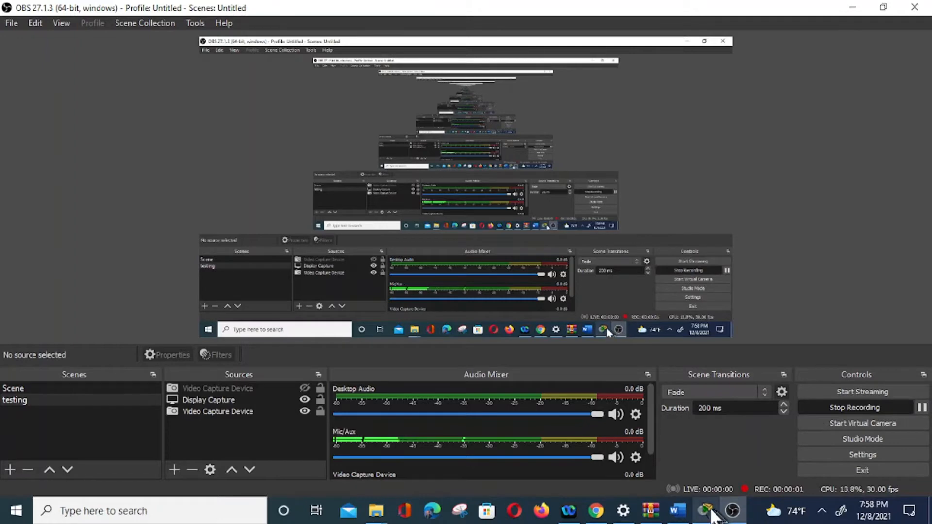
# Examine the topology diagram and addressing table in the CCNAv7 ENSA Skills Assessment document in Word.
pyautogui.click(675, 514)
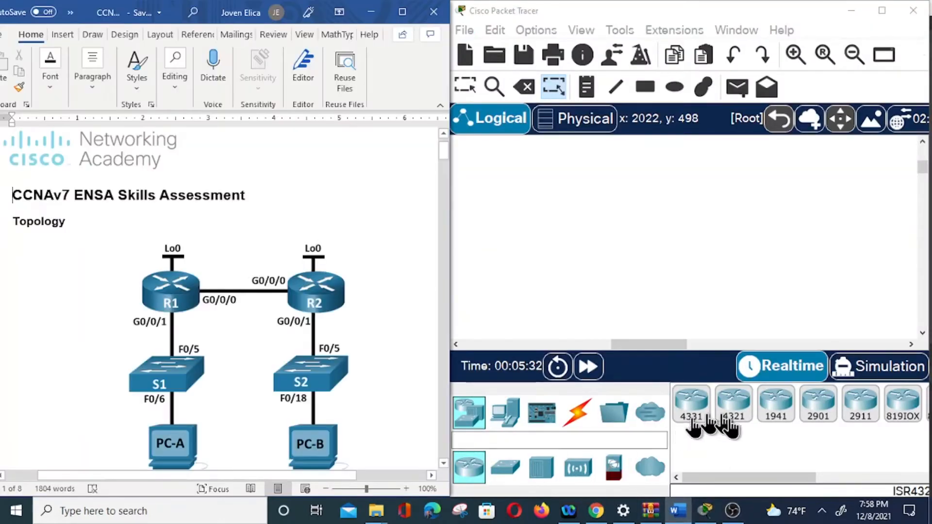
pyautogui.moveTo(727, 503)
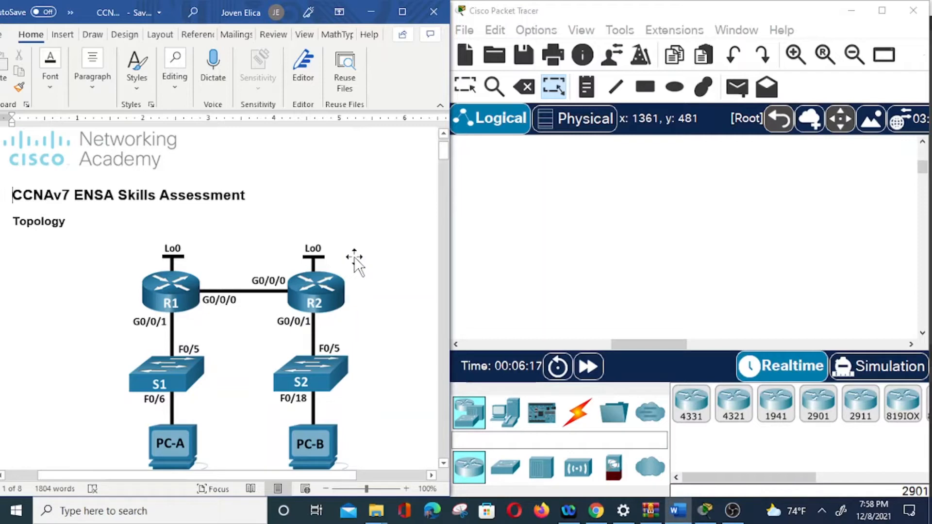
pyautogui.scroll(-3, 357, 265)
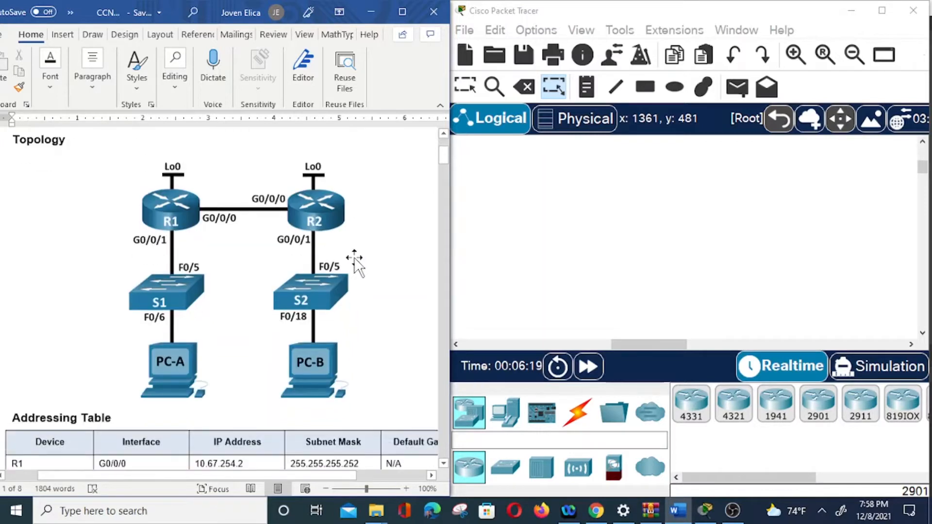
pyautogui.scroll(1, 204, 266)
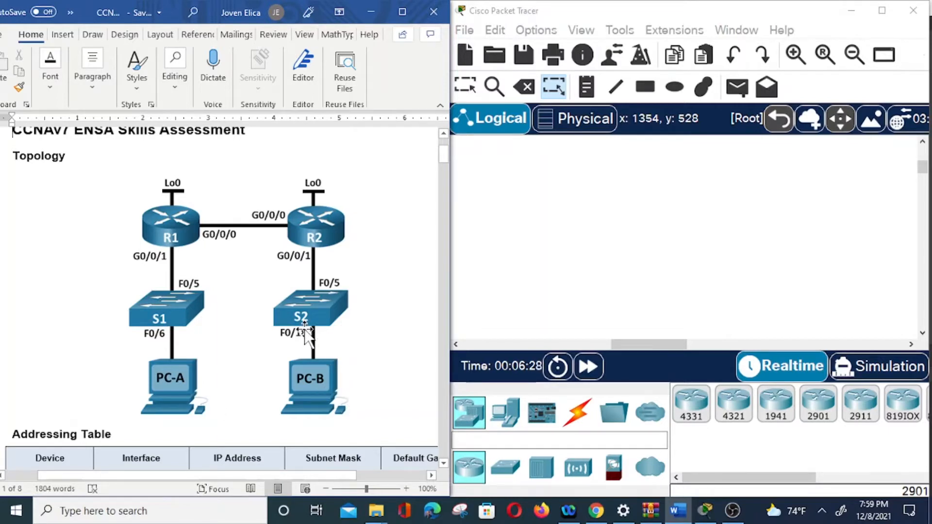
pyautogui.scroll(-5, 304, 327)
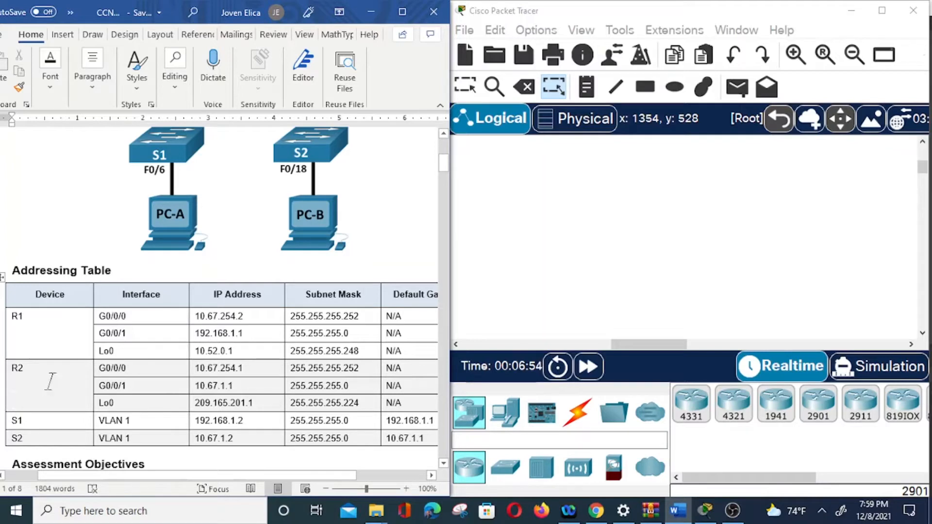
pyautogui.scroll(5, 178, 286)
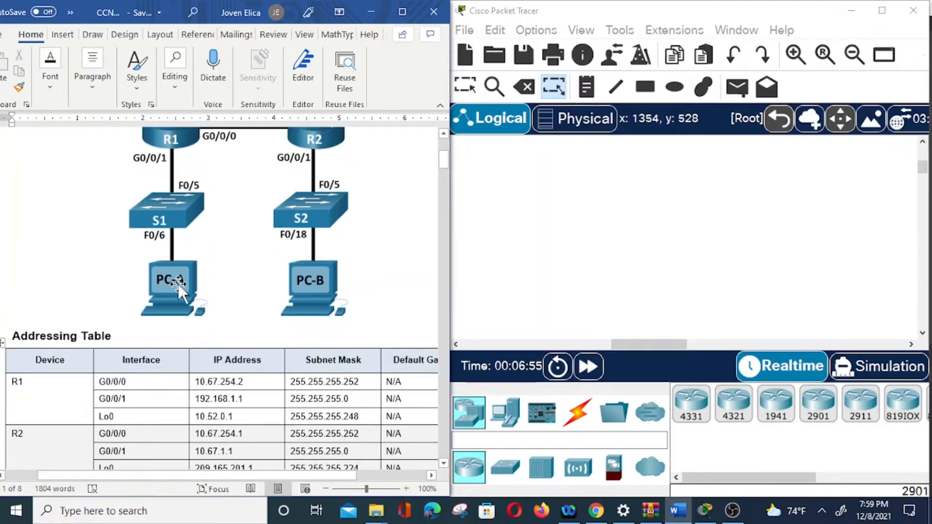
pyautogui.scroll(1, 179, 284)
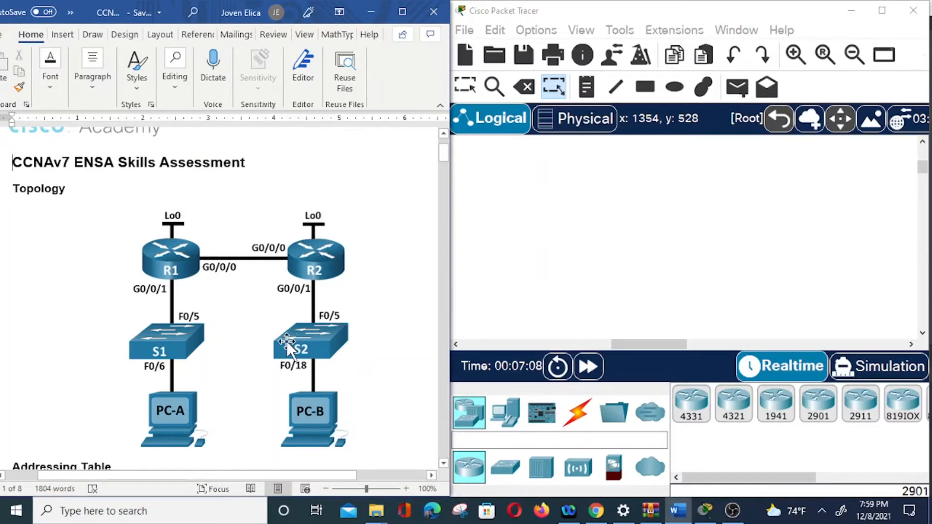
pyautogui.scroll(-1, 288, 342)
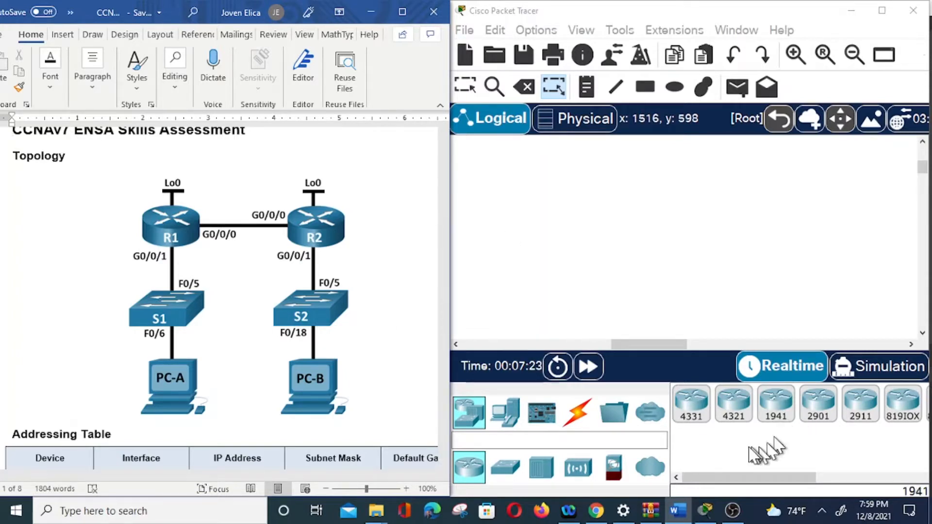
# Place two 4331 routers side by side in the upper part of the Packet Tracer logical workspace.
pyautogui.click(699, 410)
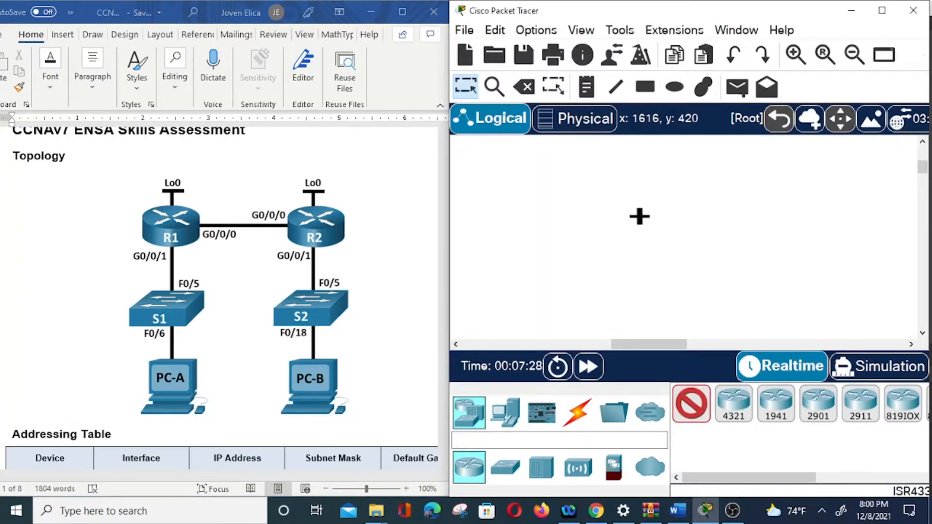
pyautogui.click(634, 216)
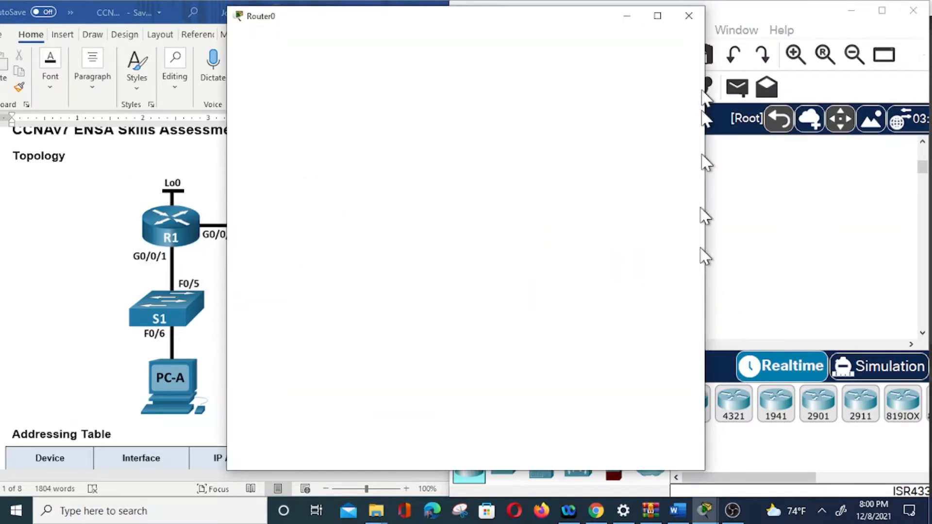
pyautogui.click(689, 16)
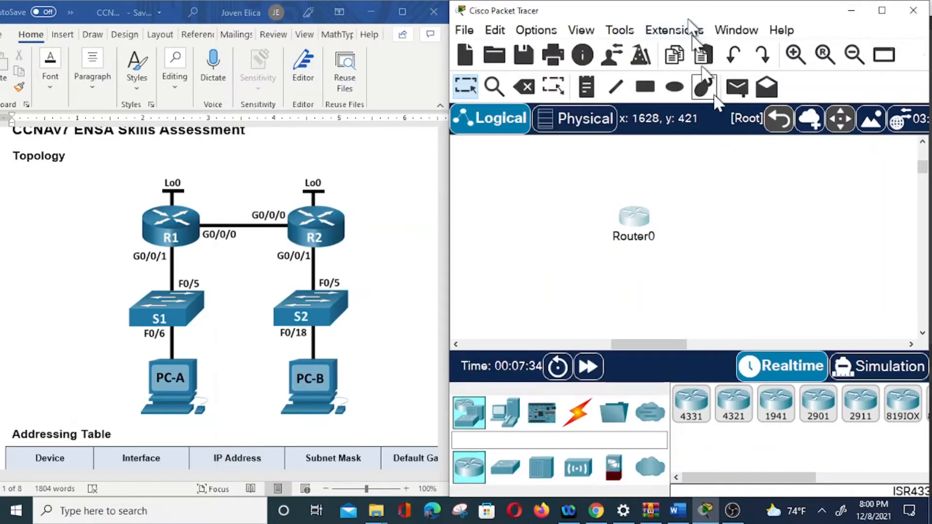
pyautogui.click(703, 413)
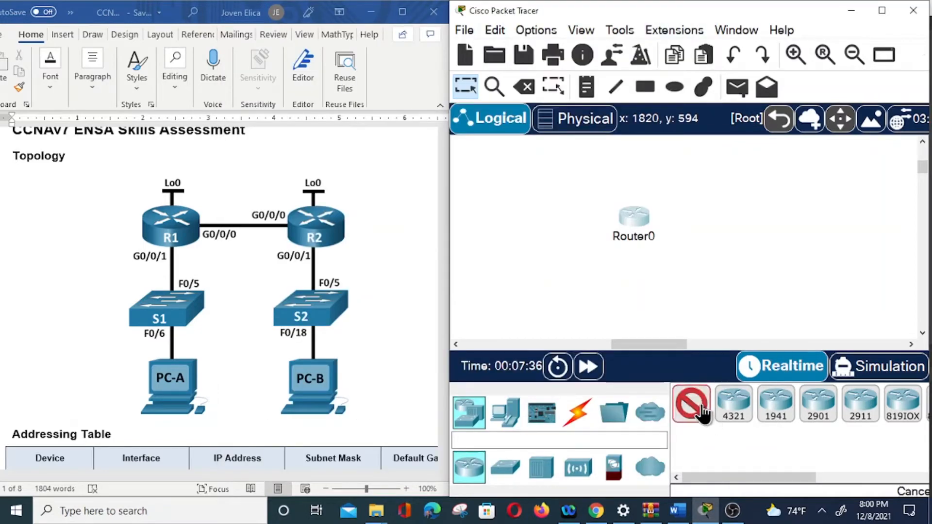
pyautogui.click(781, 172)
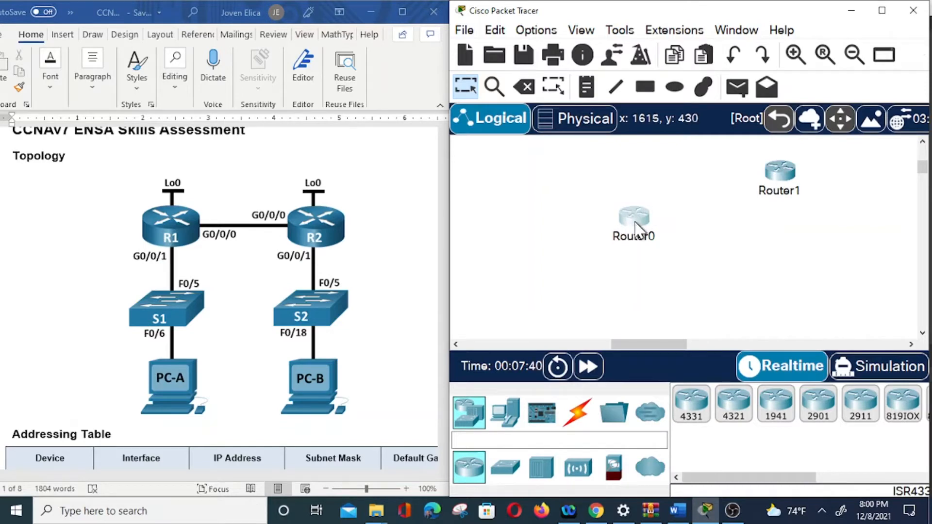
pyautogui.moveTo(633, 233); pyautogui.dragTo(651, 181)
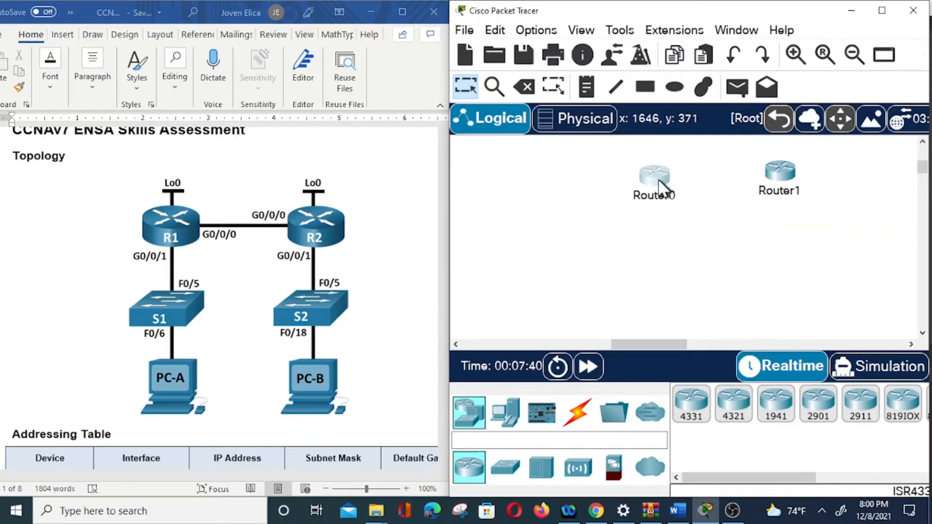
pyautogui.click(640, 182)
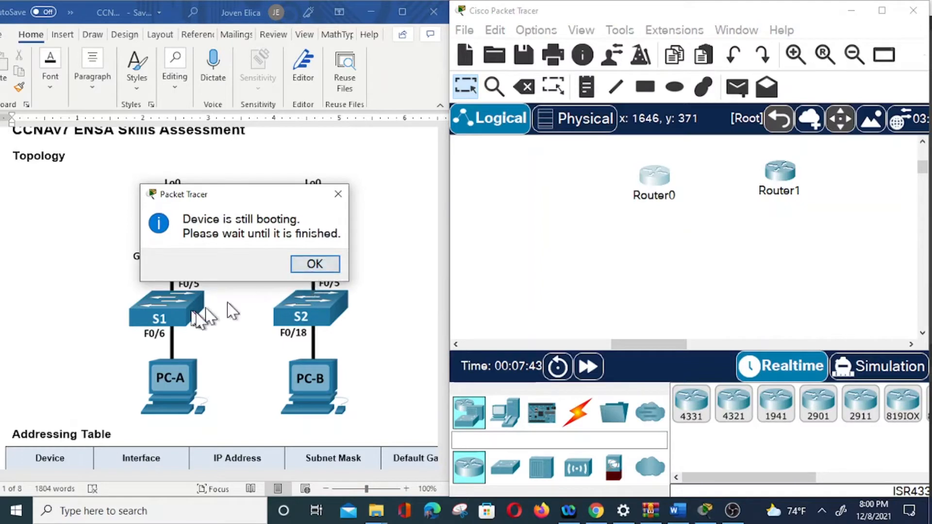
pyautogui.click(314, 262)
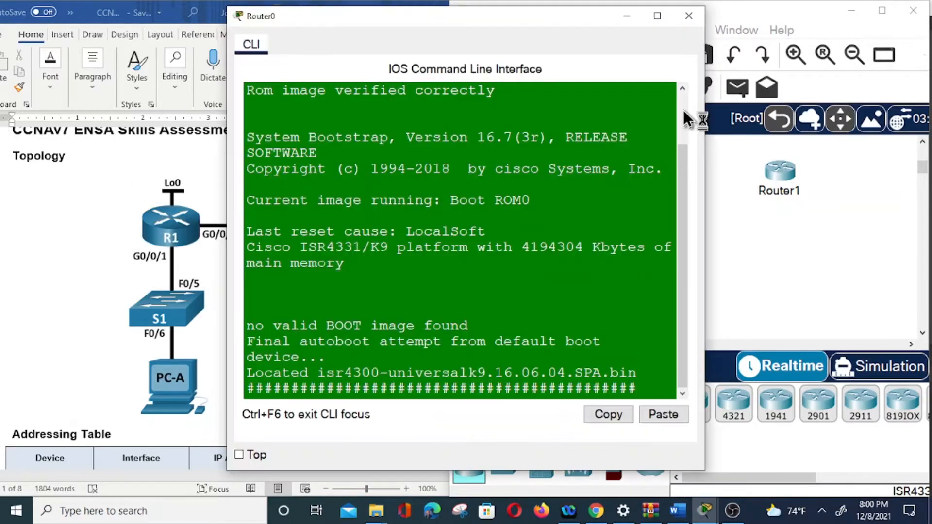
pyautogui.click(687, 18)
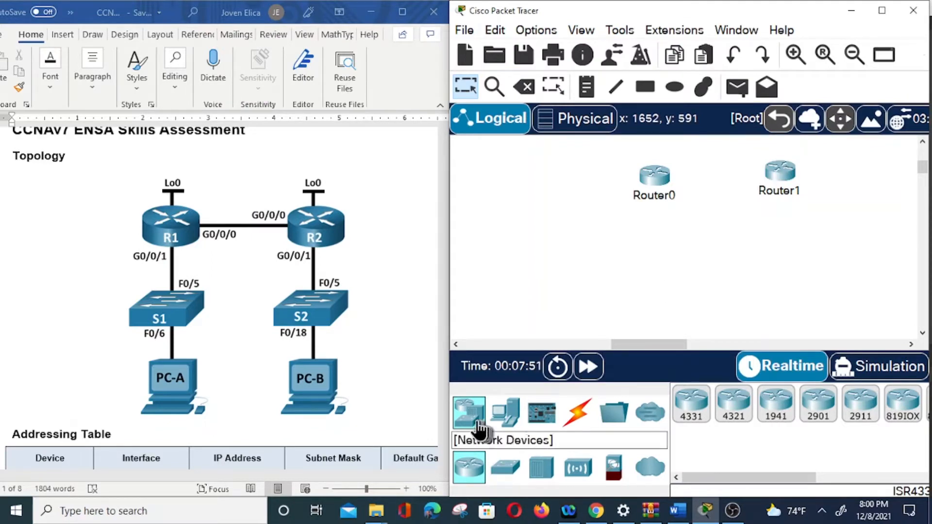
# Place a 2960 switch beneath each router and level Router0 with Router1.
pyautogui.click(513, 475)
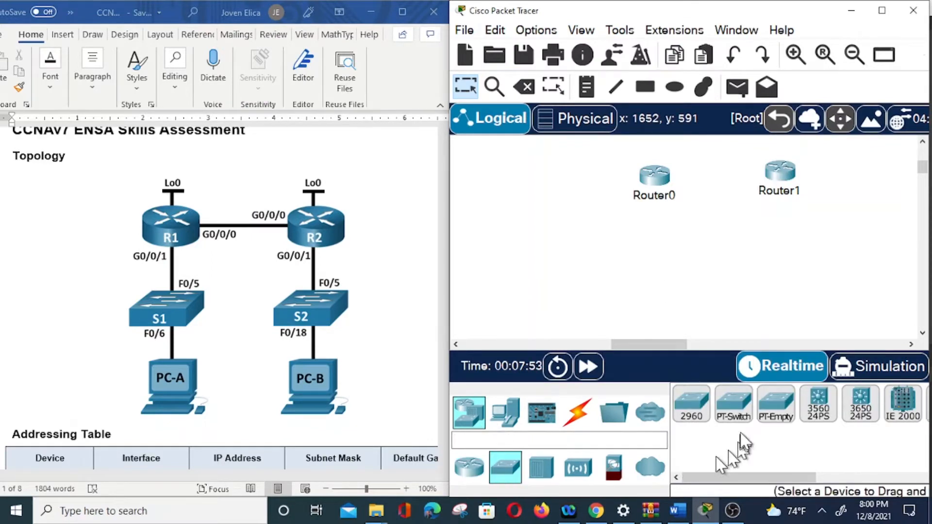
pyautogui.click(709, 414)
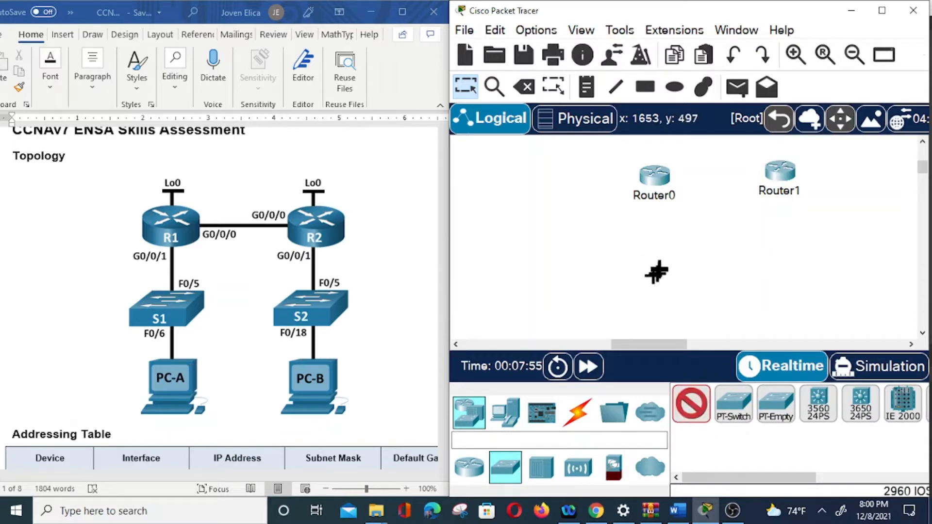
pyautogui.click(654, 261)
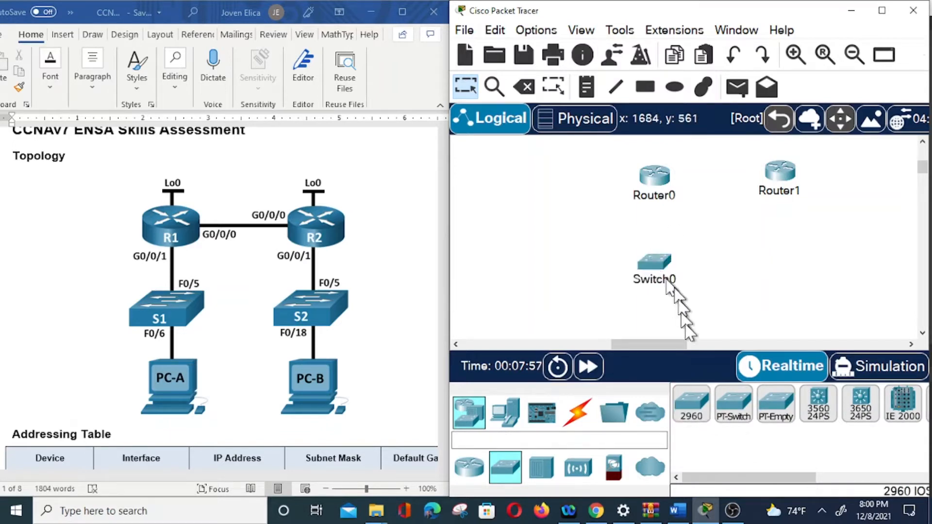
pyautogui.click(693, 410)
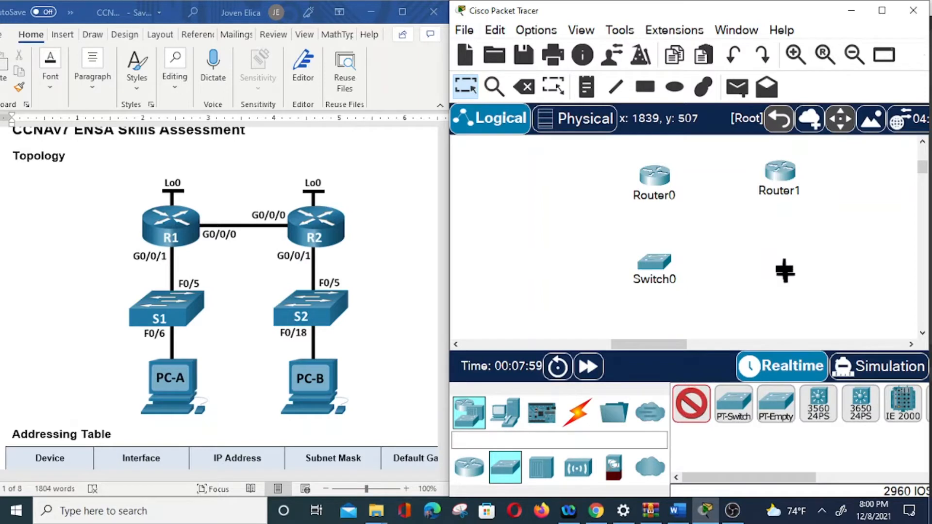
pyautogui.click(786, 277)
pyautogui.moveTo(783, 280); pyautogui.dragTo(782, 263)
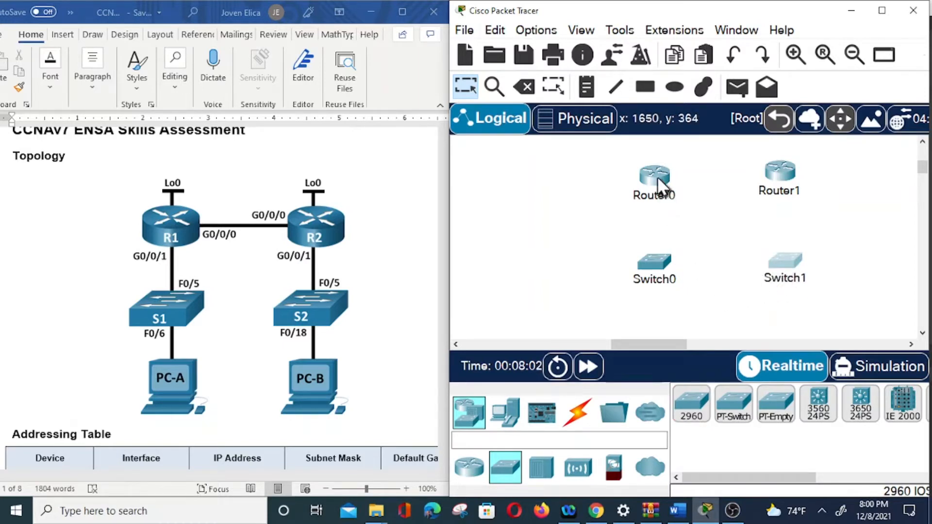
pyautogui.moveTo(658, 178); pyautogui.dragTo(659, 171)
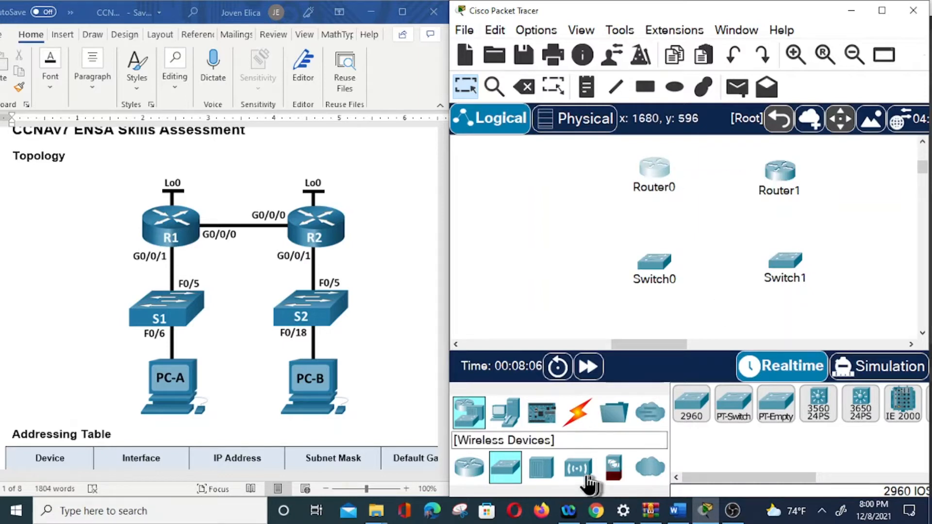
# Place a PC end device beneath each of the two switches.
pyautogui.click(505, 413)
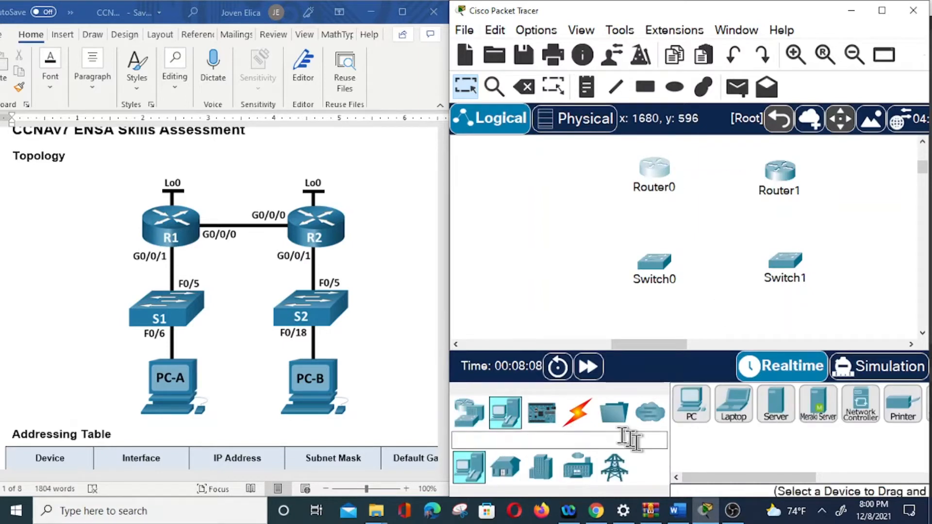
pyautogui.click(691, 403)
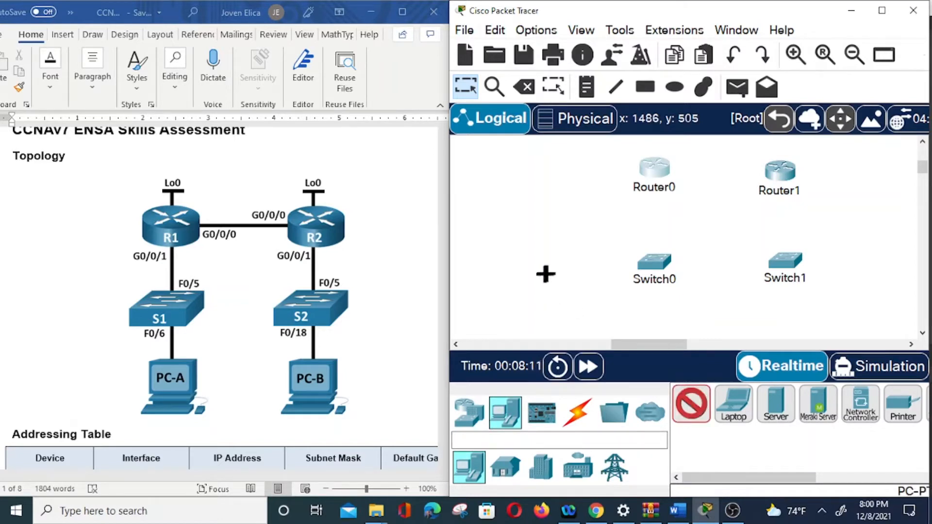
pyautogui.click(646, 323)
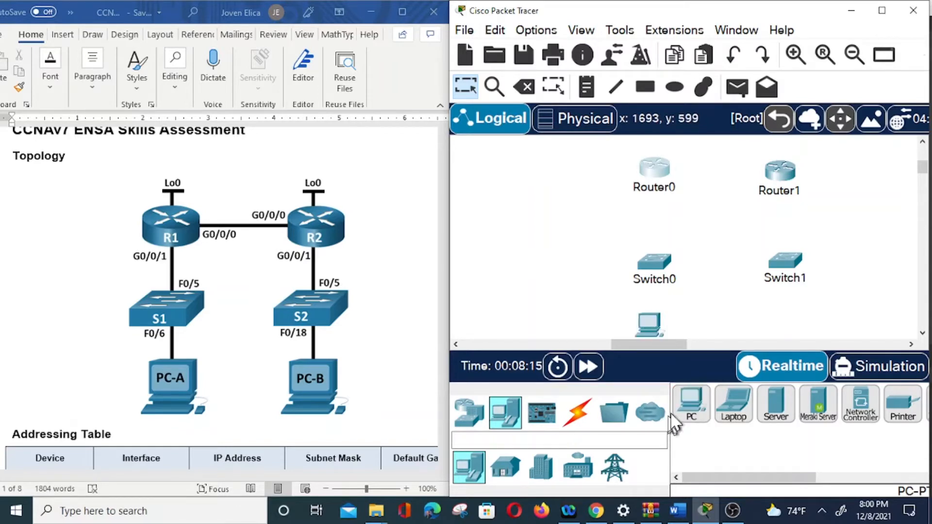
pyautogui.click(691, 402)
pyautogui.click(789, 321)
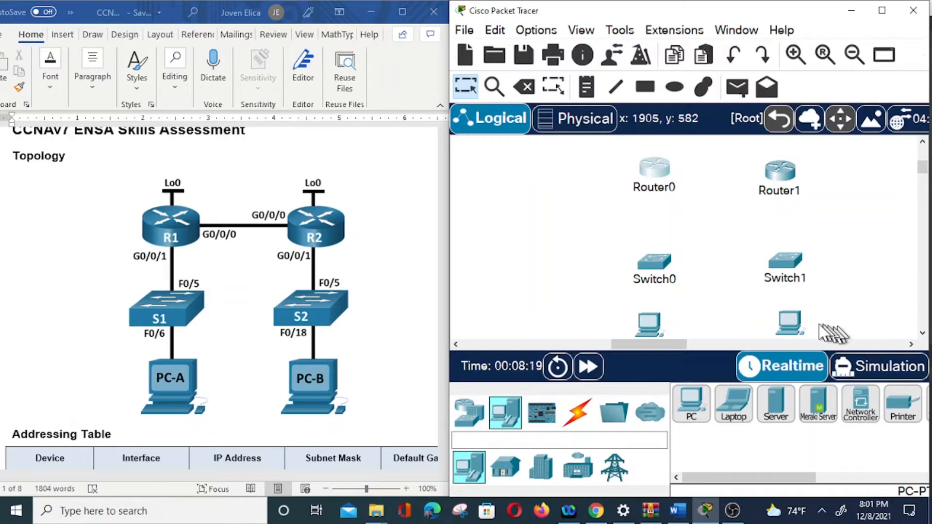
# Move the two switches and two PCs up into evenly spaced rows beneath their routers.
pyautogui.moveTo(655, 321); pyautogui.dragTo(657, 312)
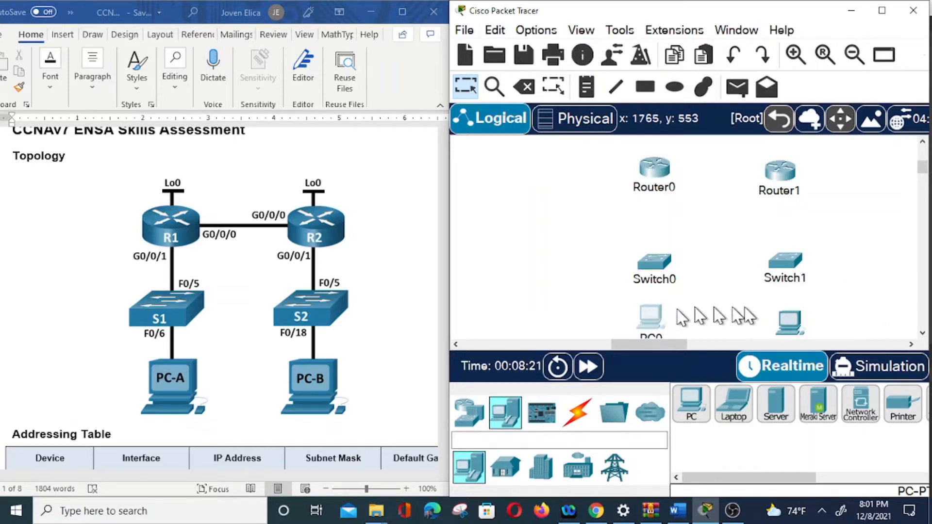
pyautogui.moveTo(664, 268); pyautogui.dragTo(661, 243)
pyautogui.moveTo(788, 270); pyautogui.dragTo(786, 250)
pyautogui.click(787, 250)
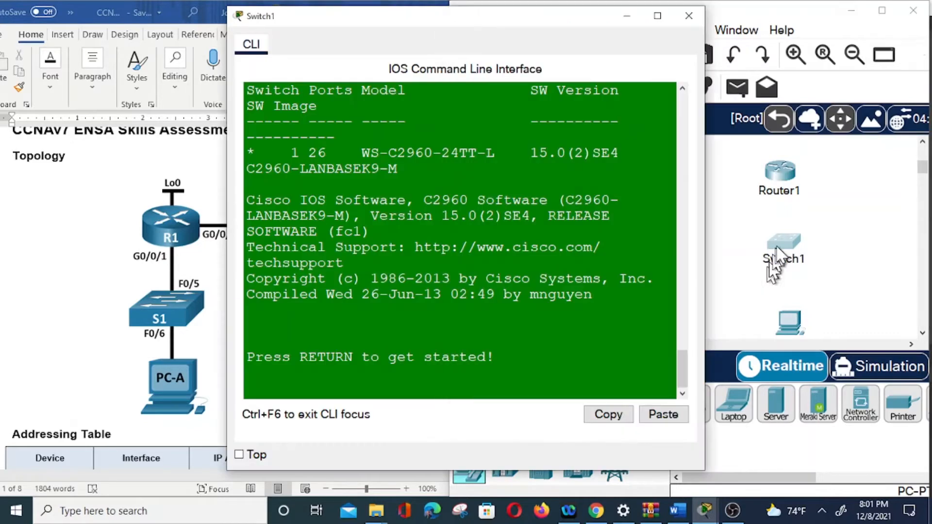
pyautogui.click(691, 17)
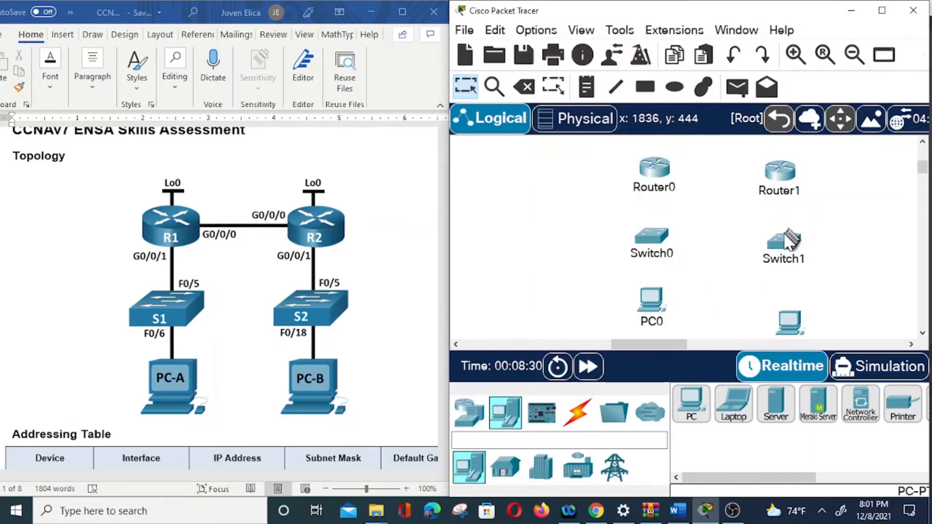
pyautogui.moveTo(660, 308); pyautogui.dragTo(653, 294)
pyautogui.moveTo(789, 323); pyautogui.dragTo(783, 290)
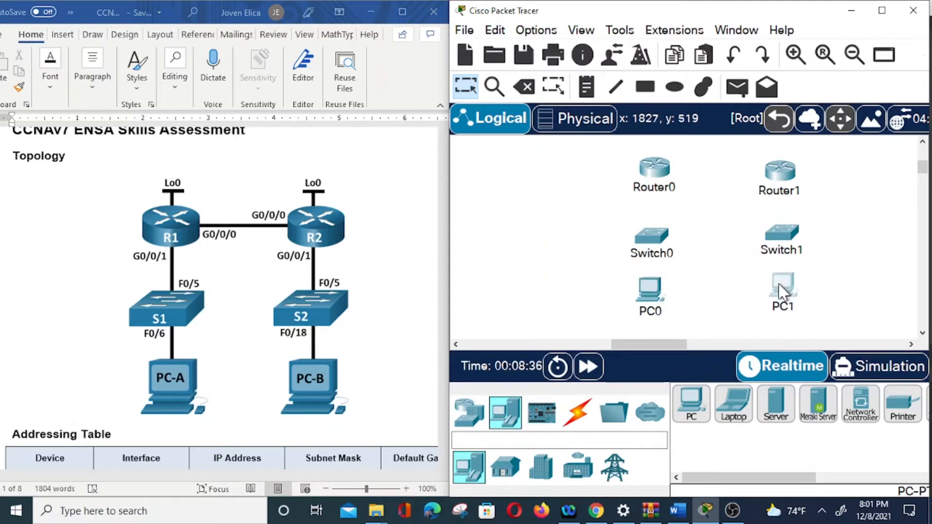
pyautogui.click(781, 291)
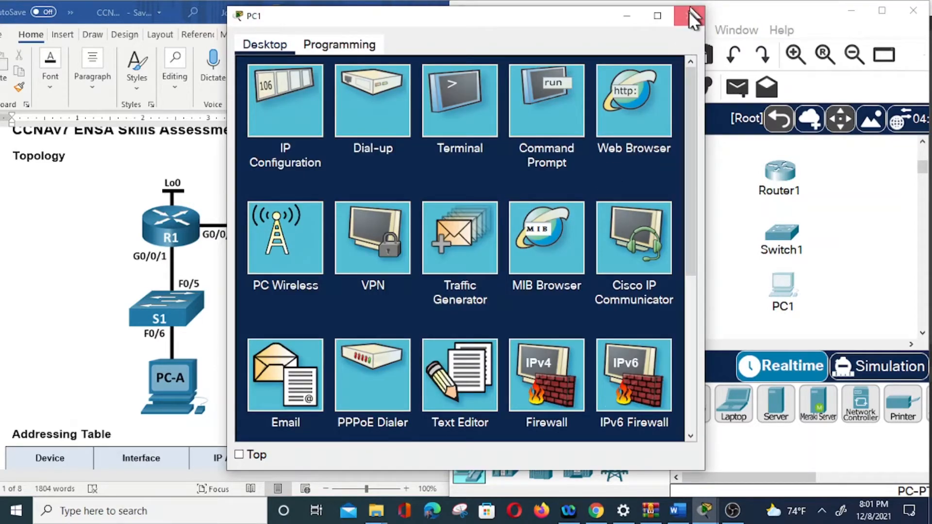
pyautogui.click(691, 15)
# Turn off Show Device Name Labels in the Packet Tracer interface preferences.
pyautogui.click(539, 32)
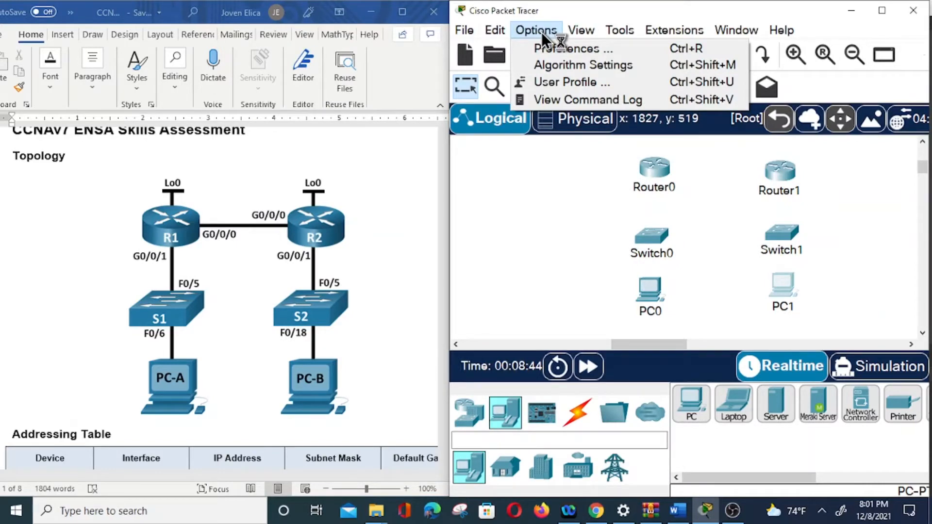
pyautogui.click(538, 32)
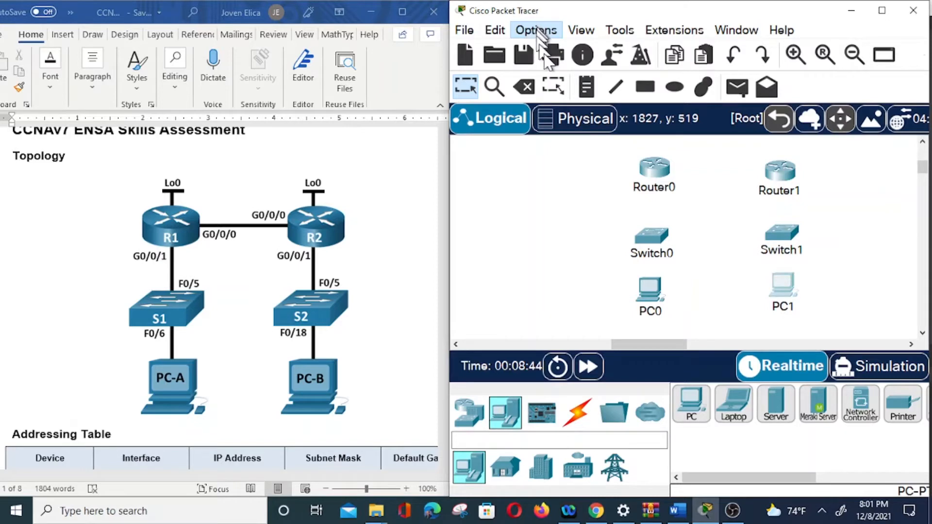
pyautogui.click(543, 48)
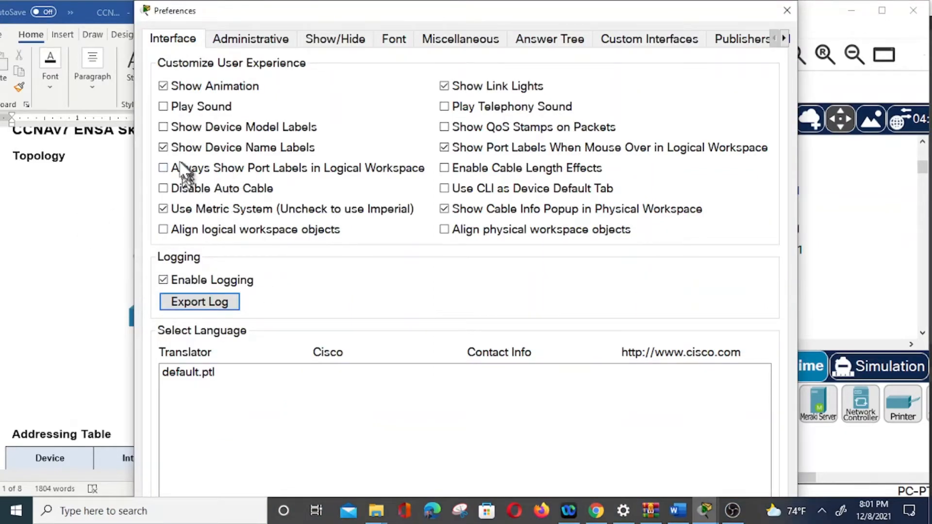
pyautogui.click(163, 148)
pyautogui.click(788, 11)
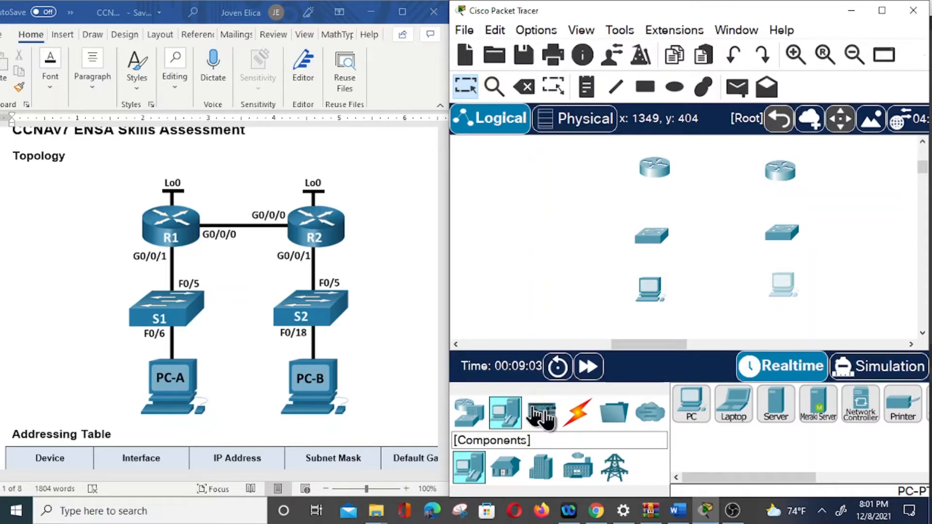
# Connect GigabitEthernet0/0/0 of Router0 to GigabitEthernet0/0/0 of Router1 with a copper straight-through cable.
pyautogui.click(577, 416)
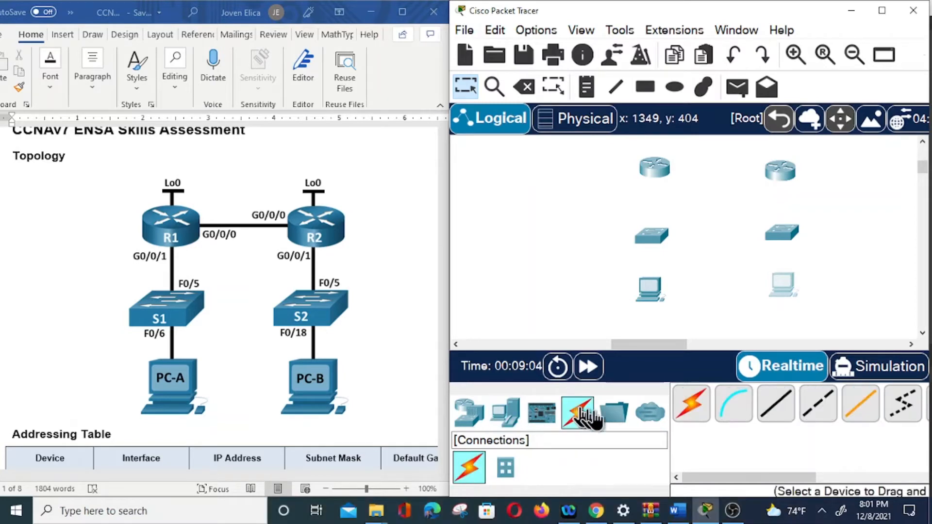
pyautogui.click(782, 407)
pyautogui.click(660, 176)
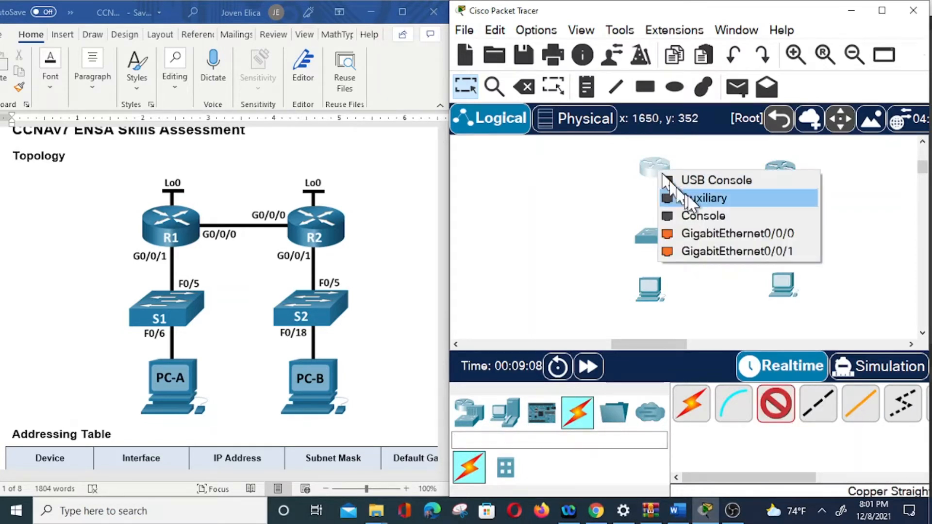
pyautogui.click(740, 235)
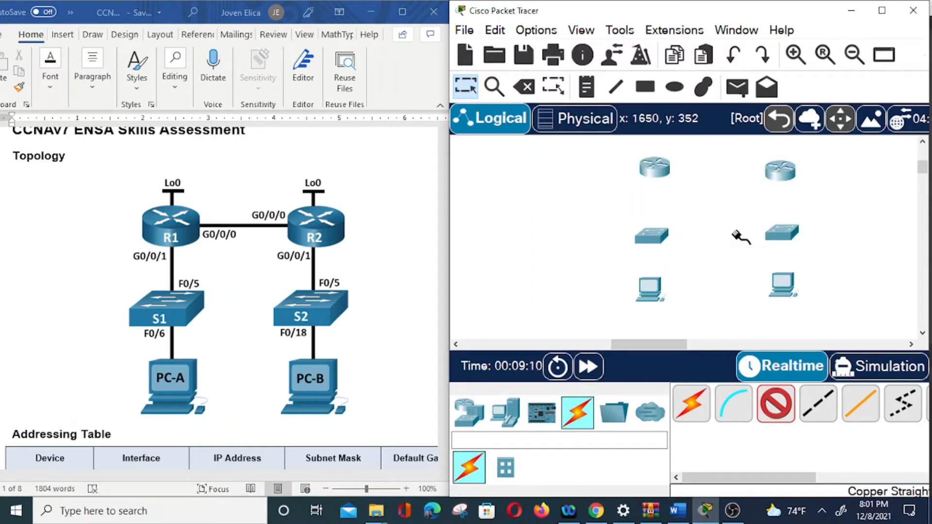
pyautogui.click(781, 170)
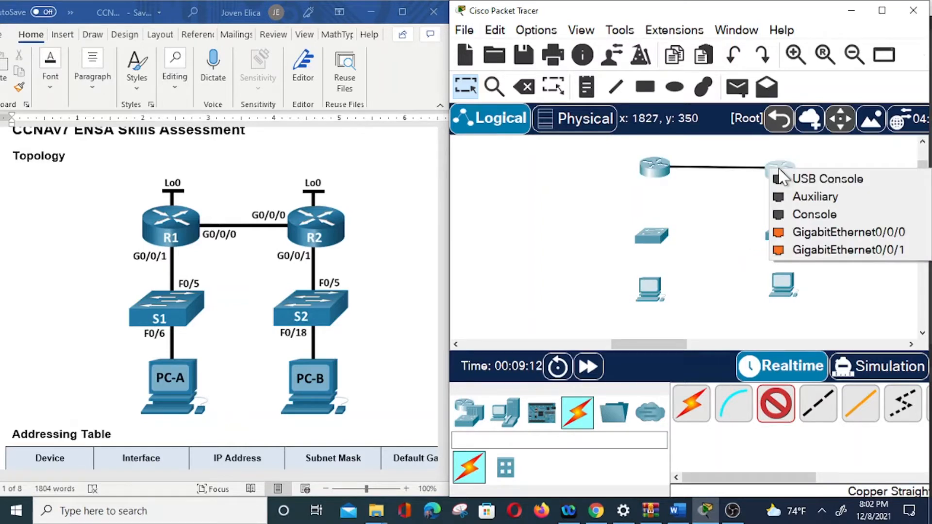
pyautogui.click(855, 235)
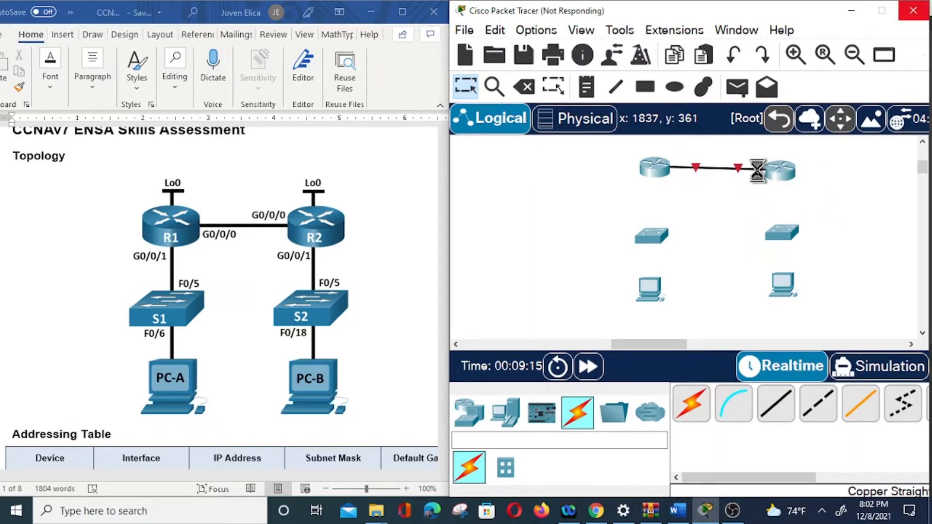
# Move Router1 farther from Router0 and reattach the link between them to Router1's GigabitEthernet0/0/0.
pyautogui.click(781, 173)
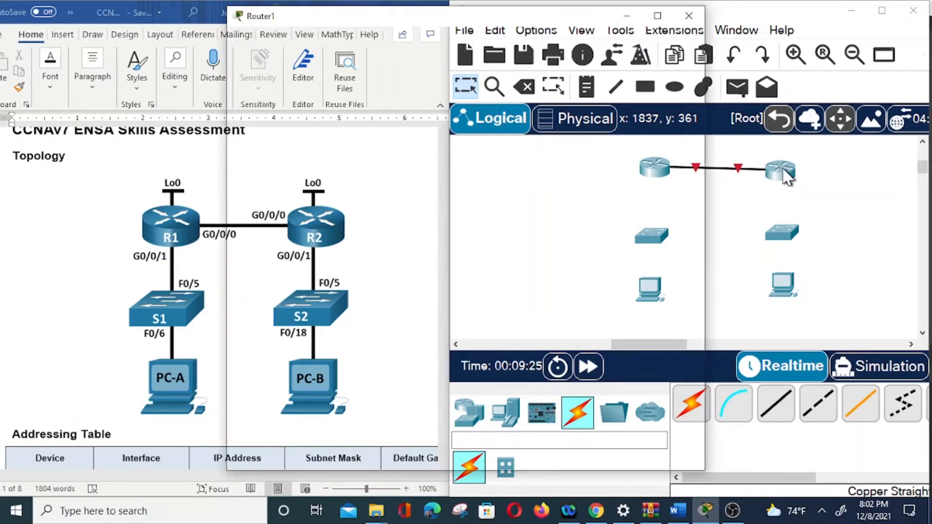
pyautogui.click(689, 16)
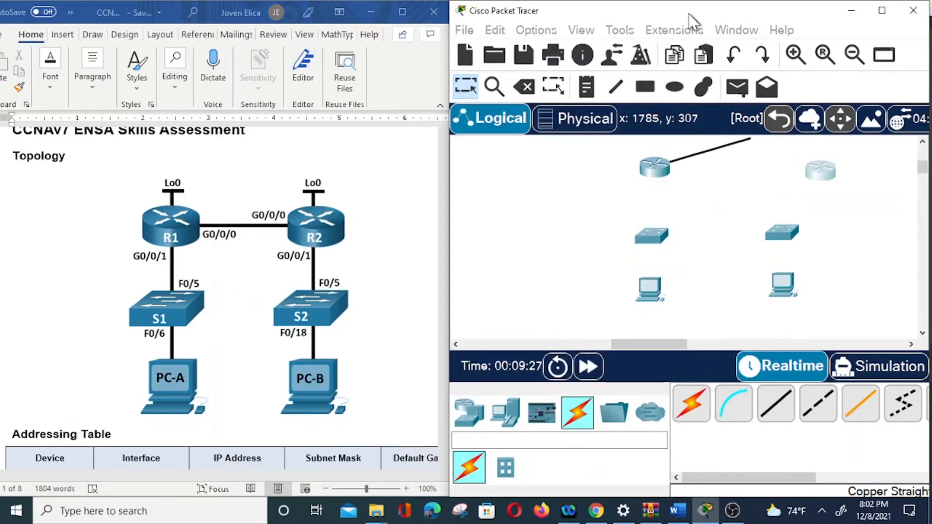
pyautogui.click(820, 166)
pyautogui.click(844, 230)
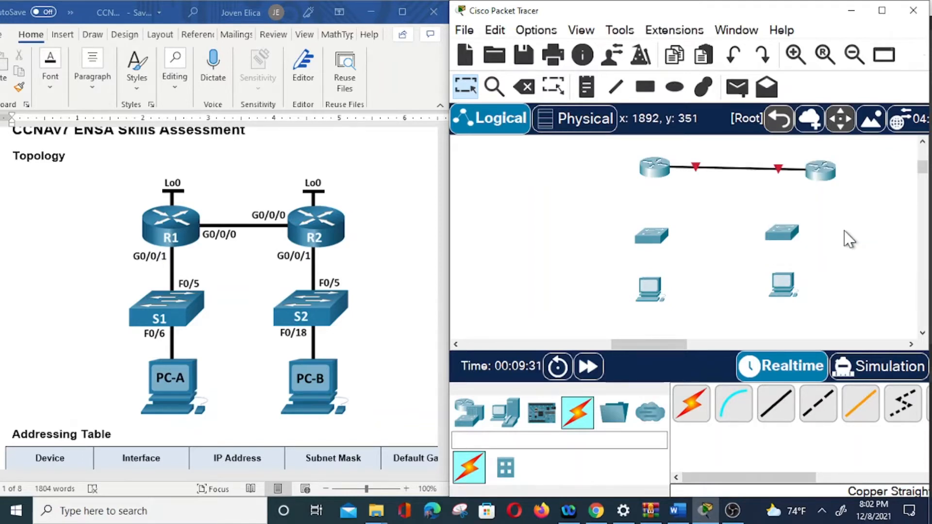
# Move Switch1 and PC1 sideways so they line up in a column beneath Router1.
pyautogui.click(782, 234)
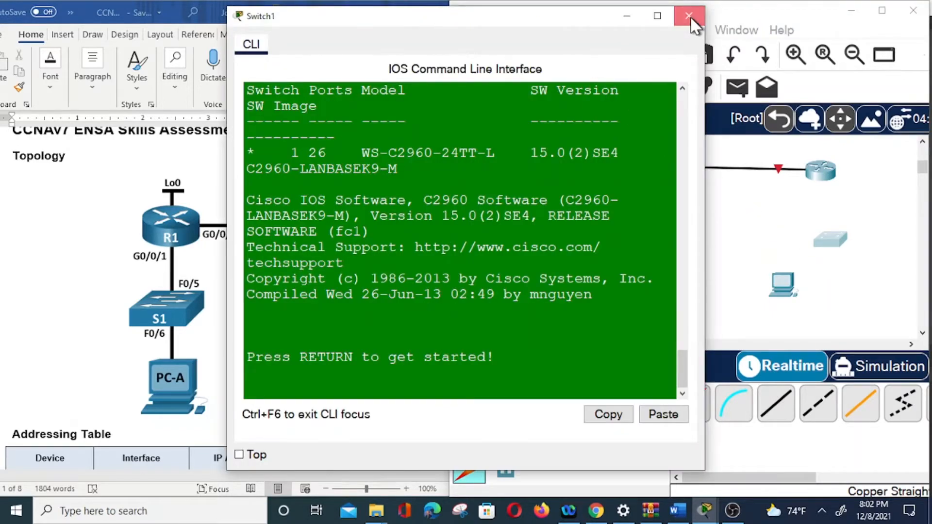
pyautogui.click(690, 16)
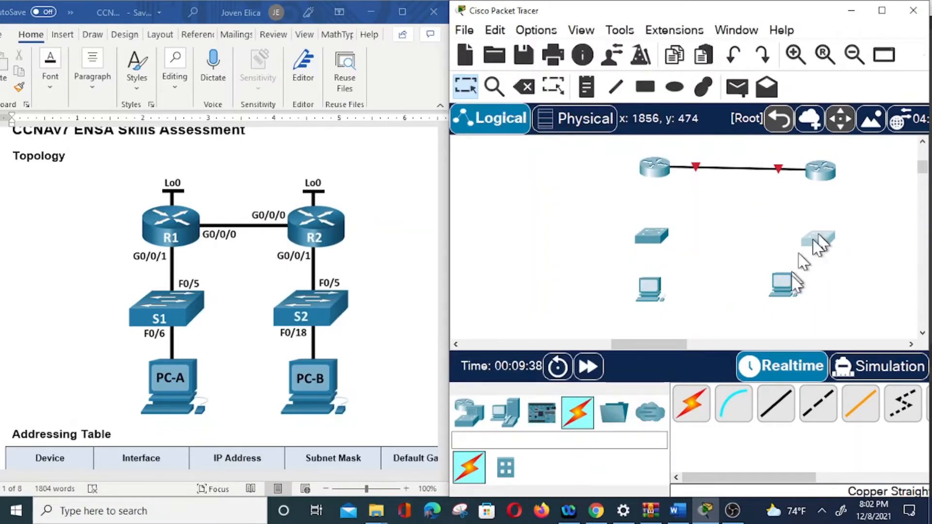
pyautogui.moveTo(784, 288); pyautogui.dragTo(826, 301)
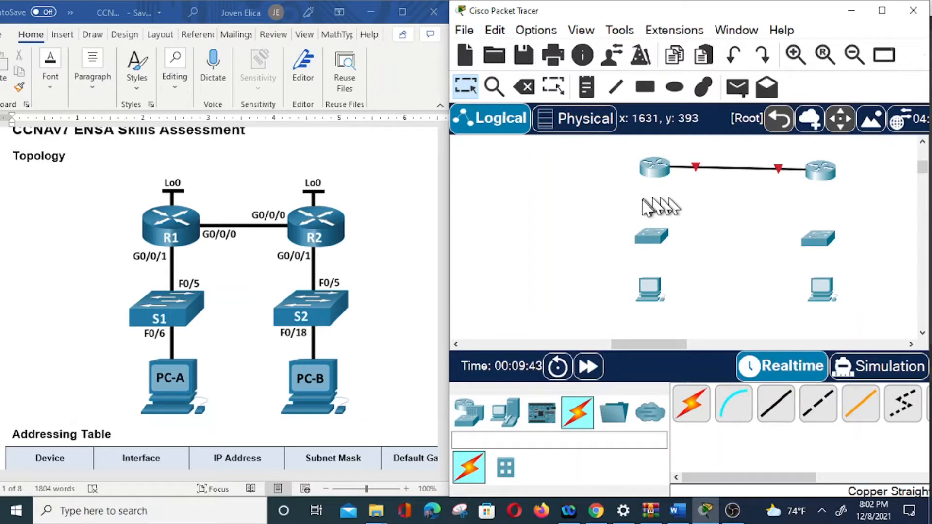
# Connect Router0's GigabitEthernet0/0/1 to FastEthernet0/5 on the switch beneath it with a copper straight-through cable.
pyautogui.click(777, 420)
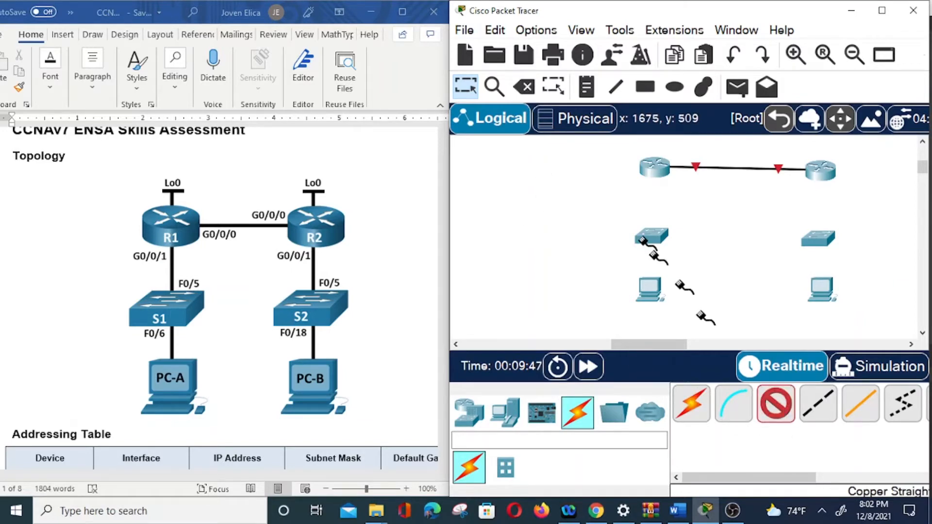
pyautogui.click(652, 166)
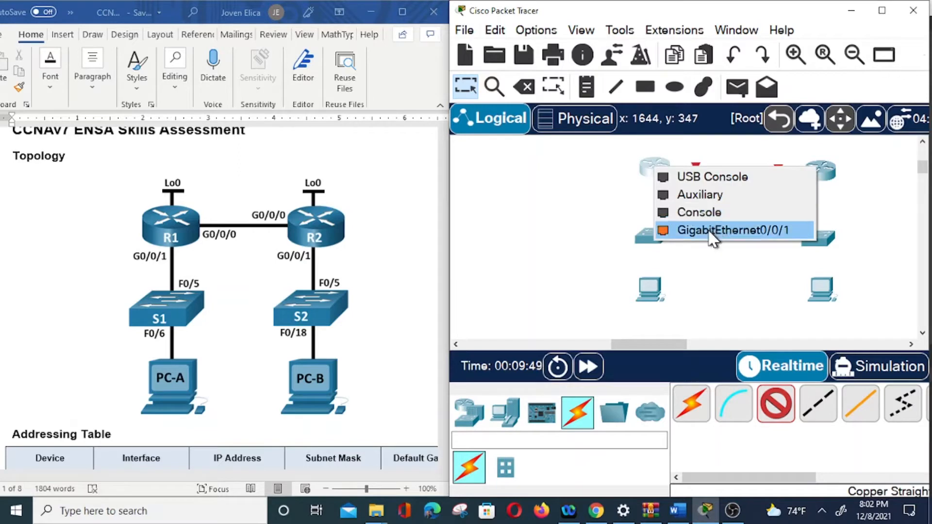
pyautogui.click(685, 229)
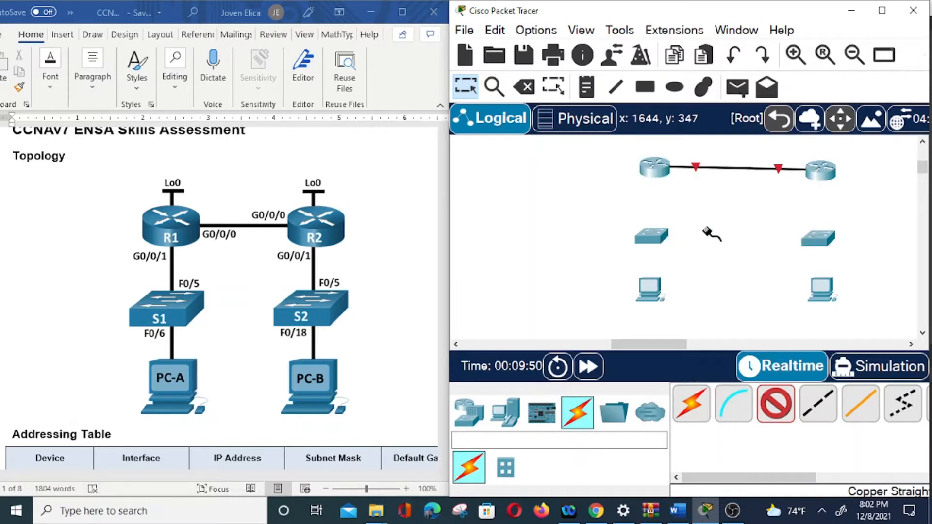
pyautogui.click(655, 235)
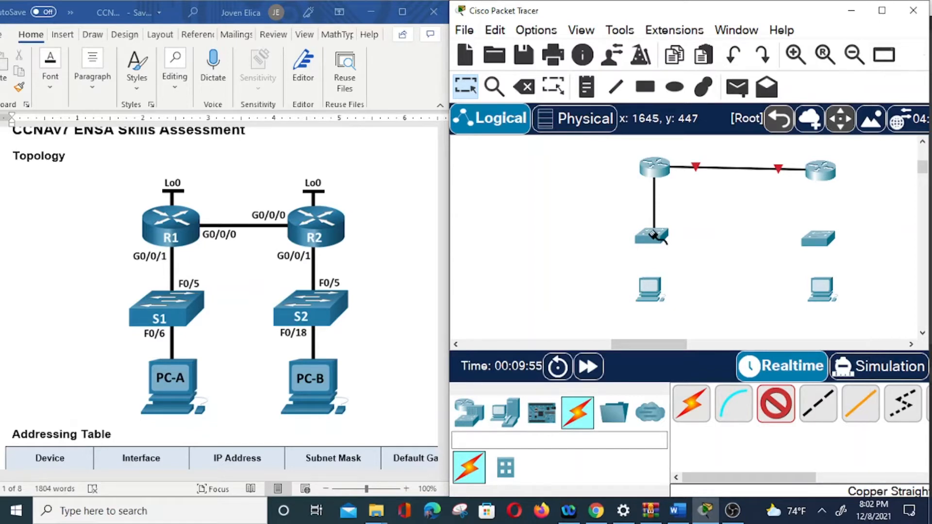
pyautogui.click(653, 237)
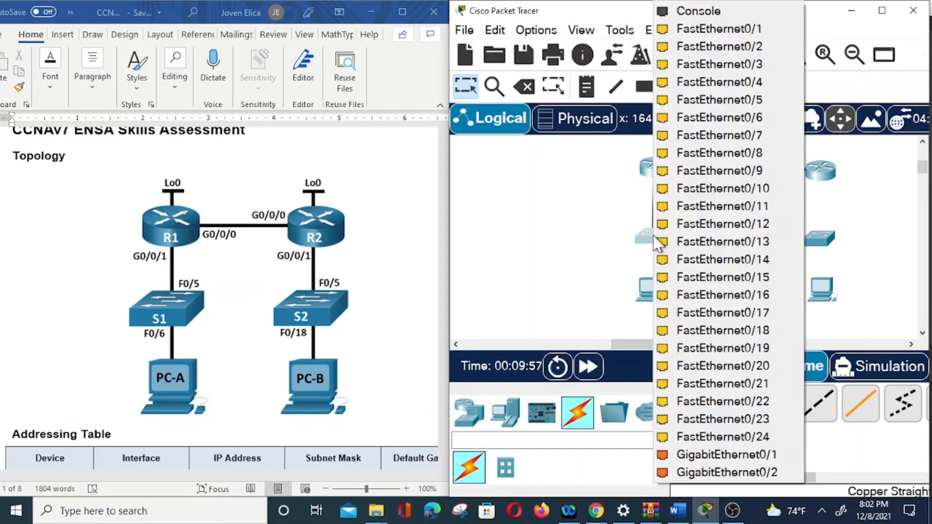
pyautogui.click(742, 100)
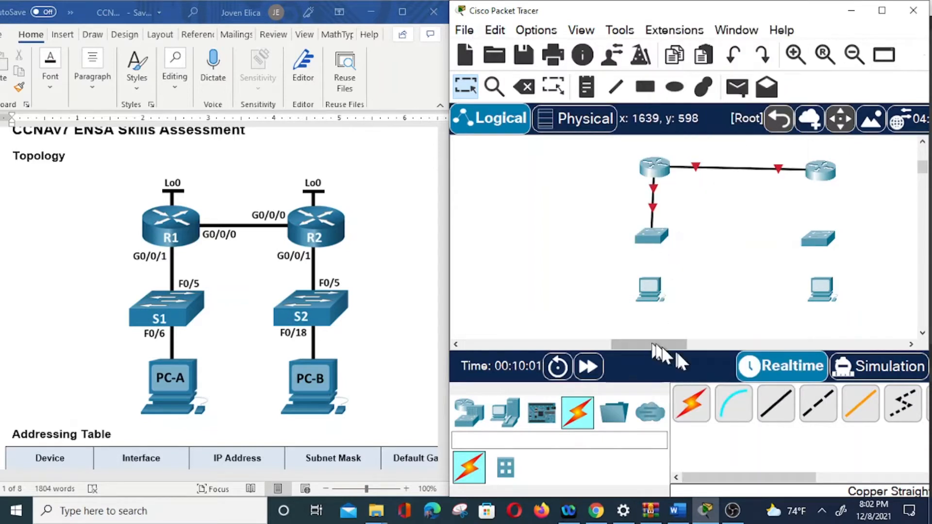
# Connect Switch0's FastEthernet0/6 to FastEthernet0 on the PC beneath it with a copper straight-through cable.
pyautogui.click(762, 403)
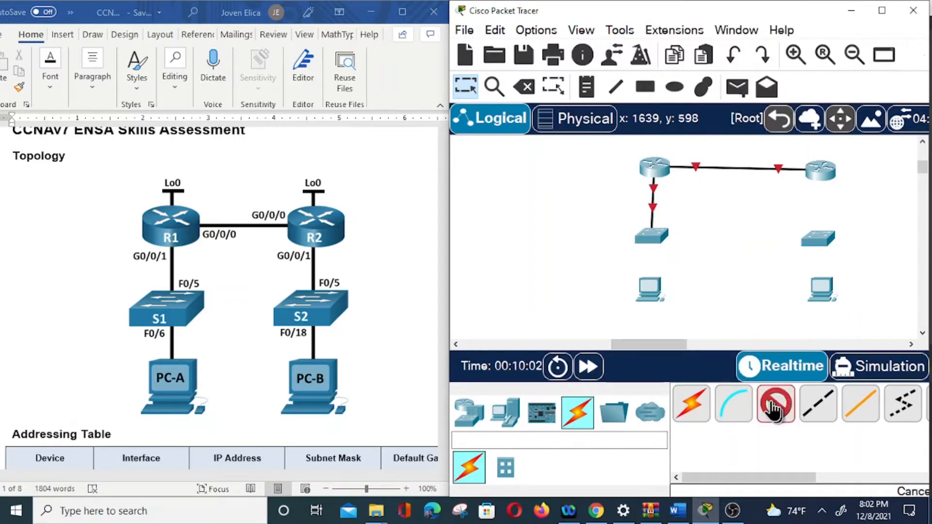
pyautogui.click(650, 236)
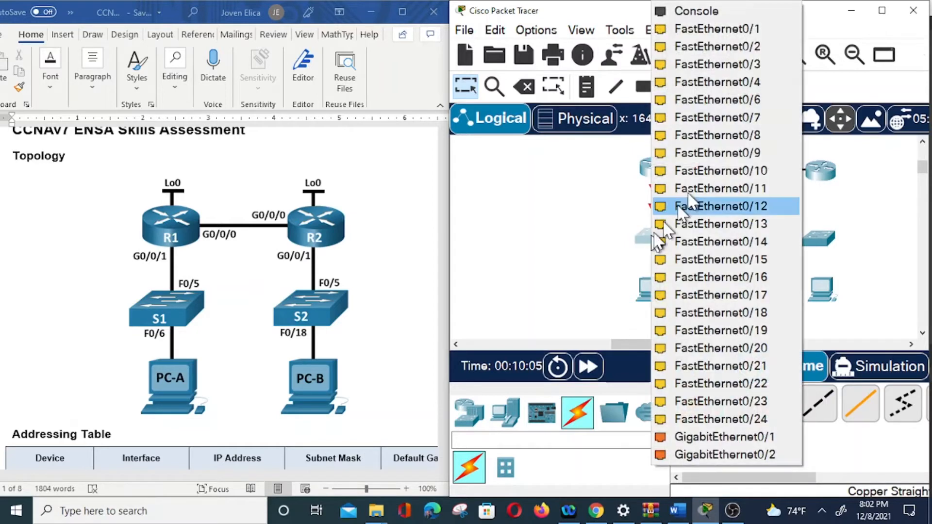
pyautogui.click(742, 100)
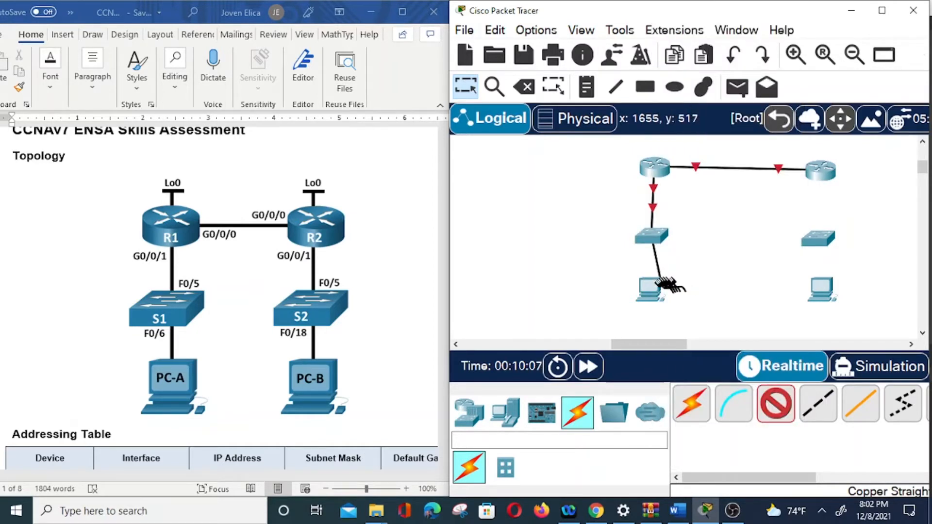
pyautogui.click(669, 287)
pyautogui.click(717, 351)
# Connect Router1's GigabitEthernet0/0/1 to FastEthernet0/5 on the switch beneath it with a copper straight-through cable.
pyautogui.click(777, 406)
pyautogui.click(821, 170)
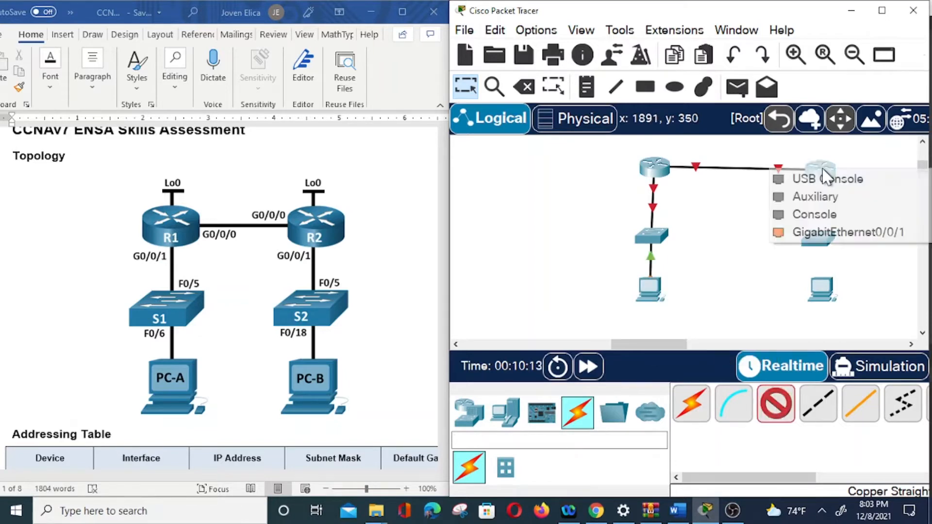
pyautogui.click(840, 236)
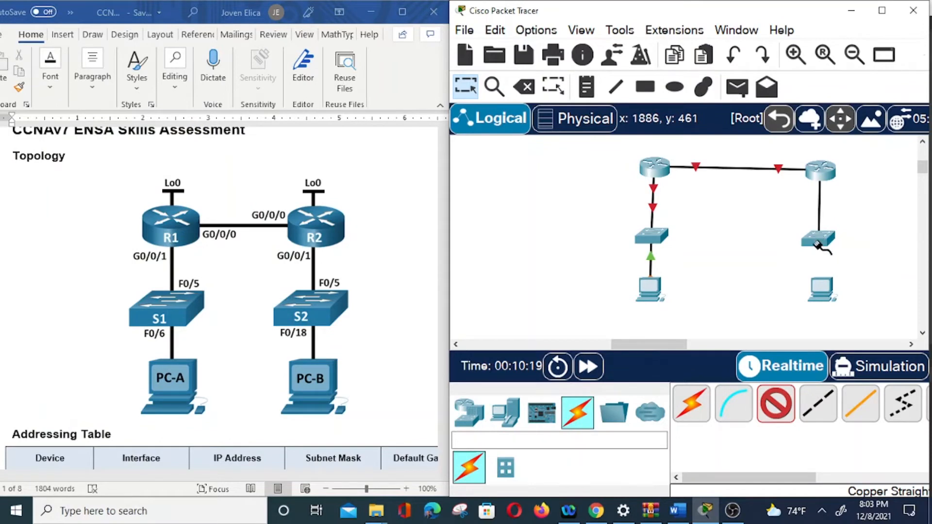
pyautogui.click(818, 246)
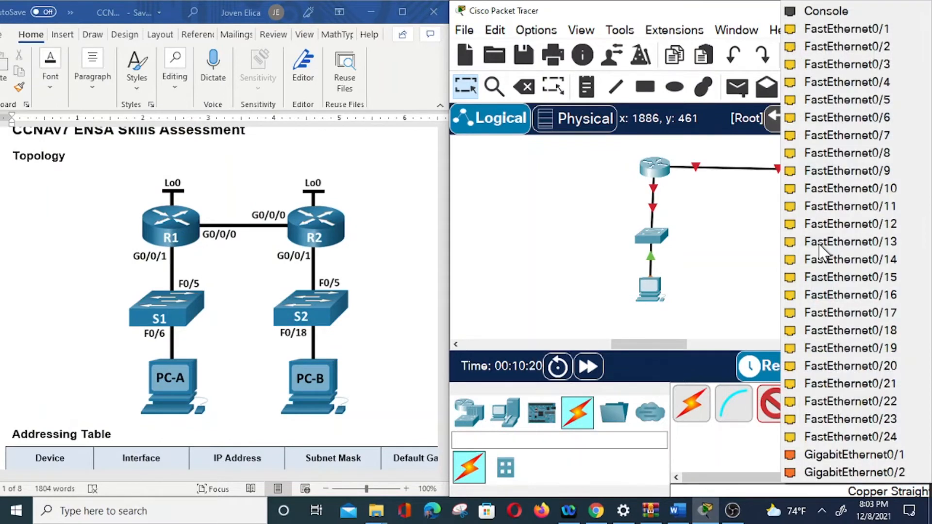
pyautogui.click(863, 99)
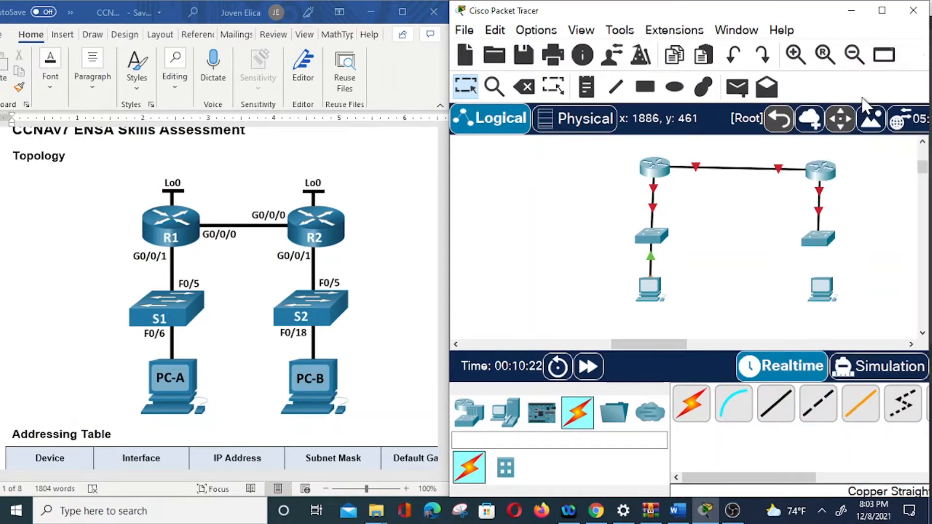
# Connect Switch1's FastEthernet0/18 to PC1's FastEthernet0 with a copper straight-through cable, and level Router1 with Router0.
pyautogui.click(776, 404)
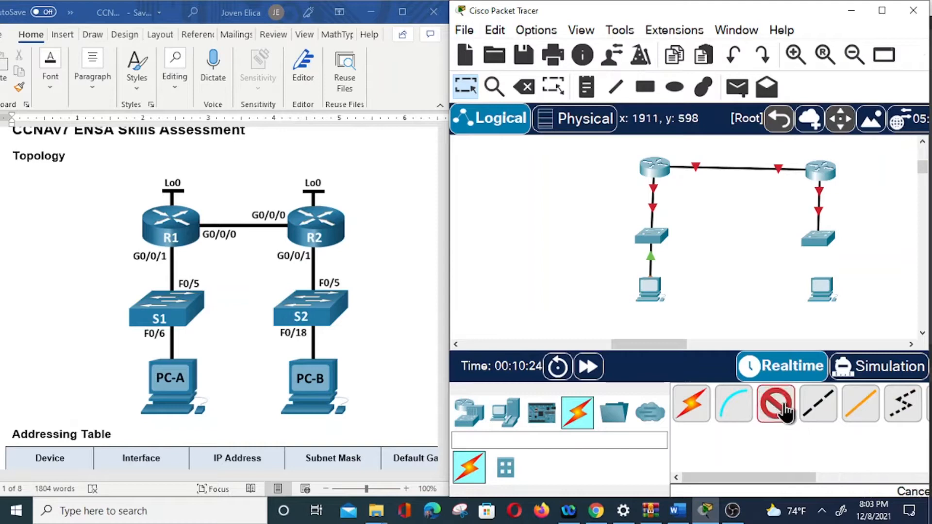
pyautogui.click(818, 241)
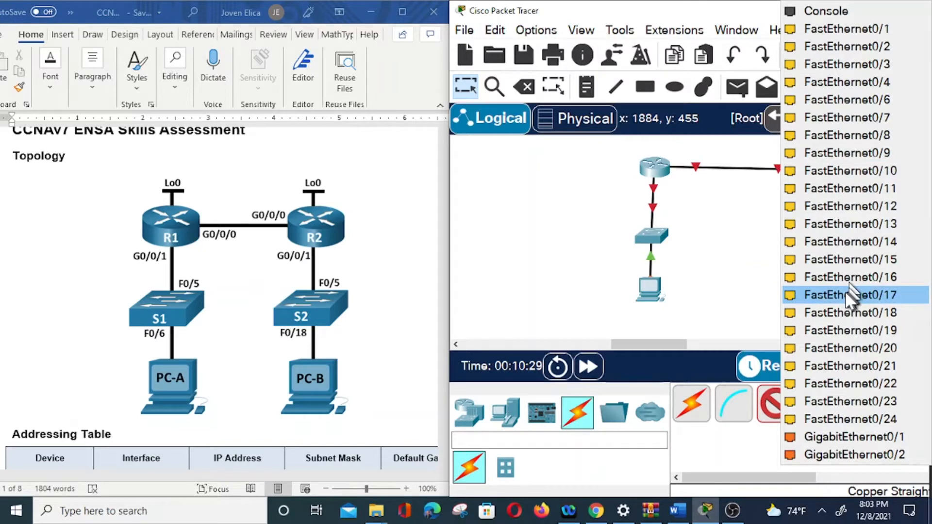
pyautogui.click(836, 314)
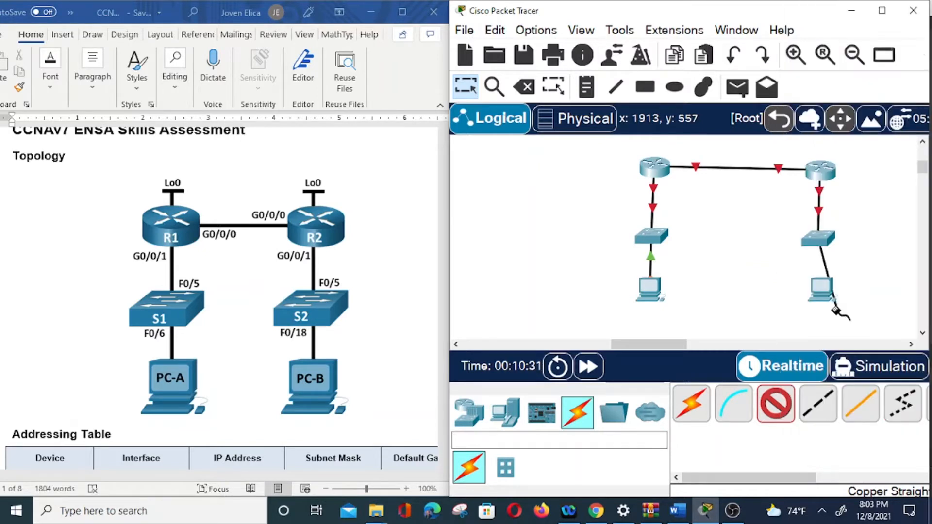
pyautogui.click(821, 289)
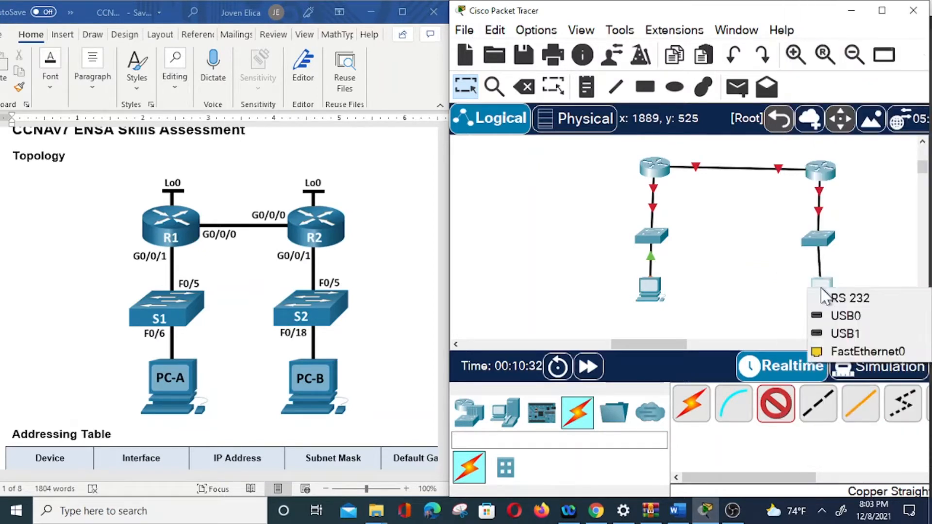
pyautogui.click(845, 353)
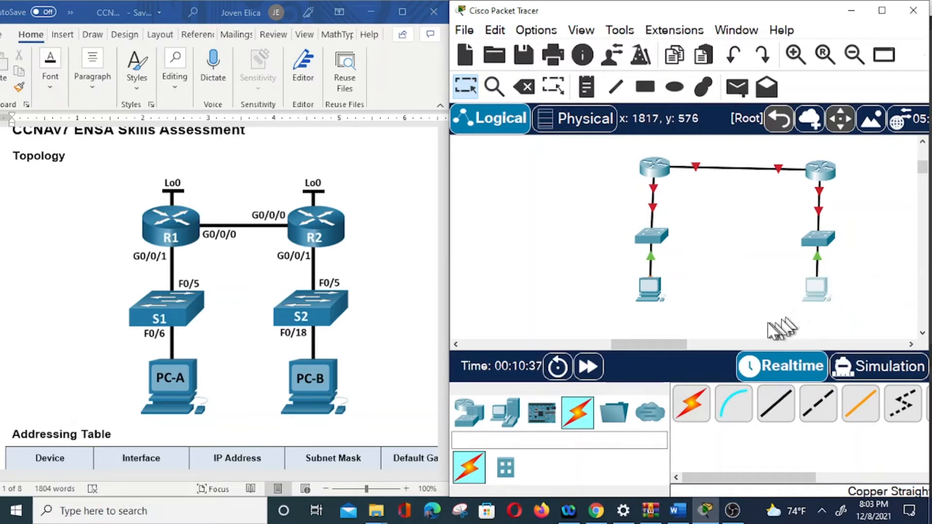
pyautogui.moveTo(822, 174); pyautogui.dragTo(820, 181)
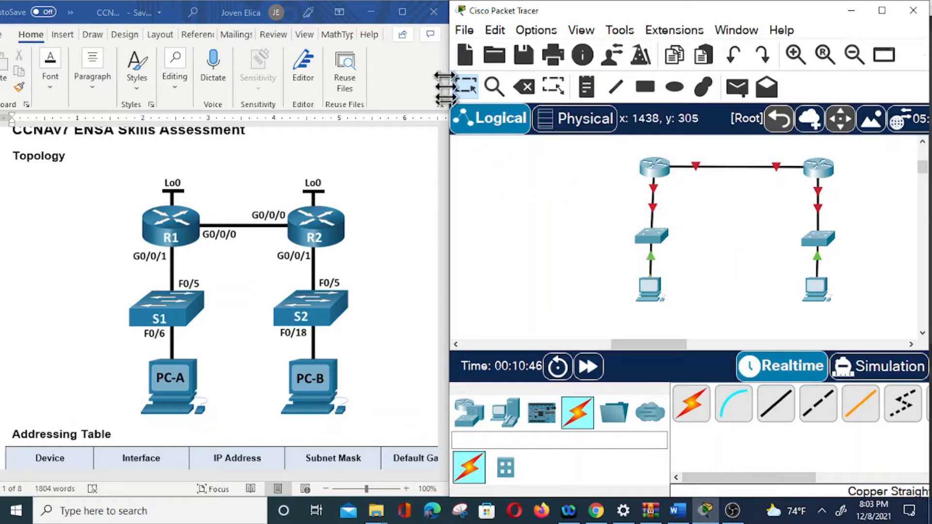
# Place a note reading "lo0" at the first router and one reading "lo0 (internet)" at the second router.
pyautogui.click(586, 86)
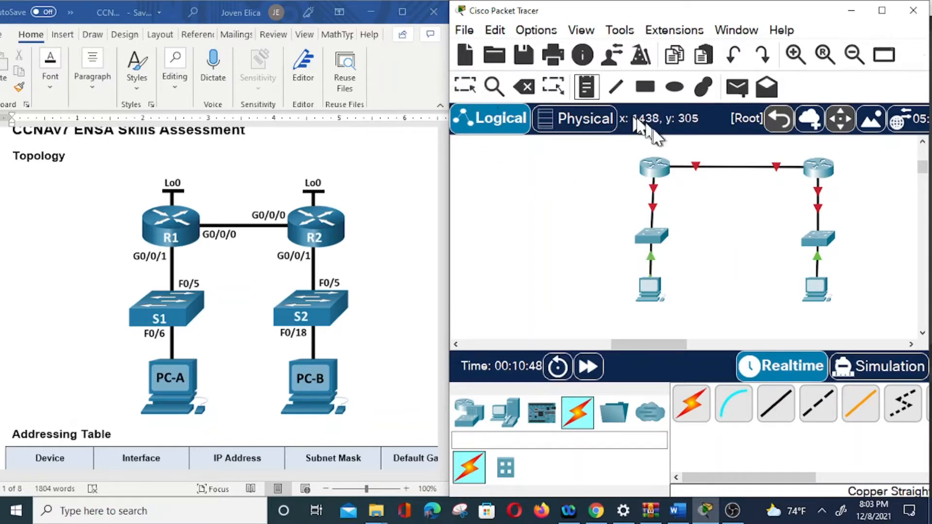
pyautogui.click(657, 152)
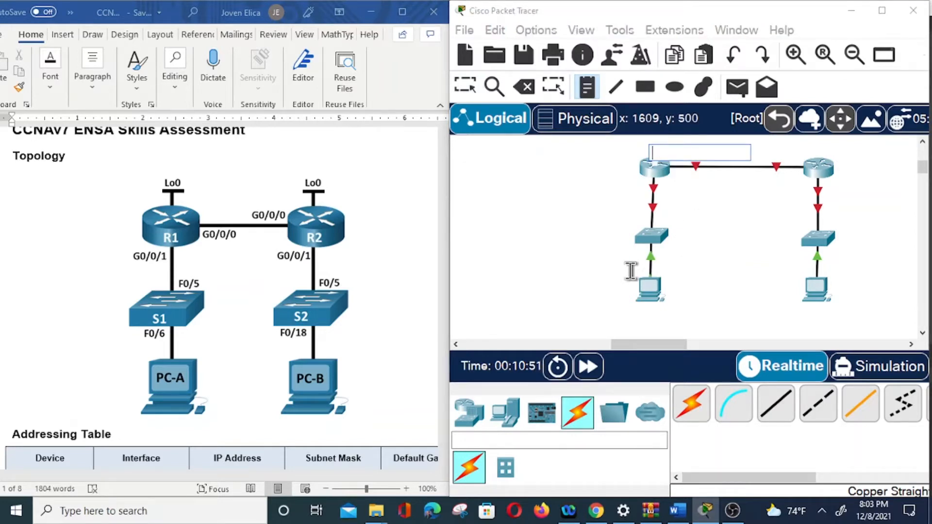
pyautogui.write('lo')
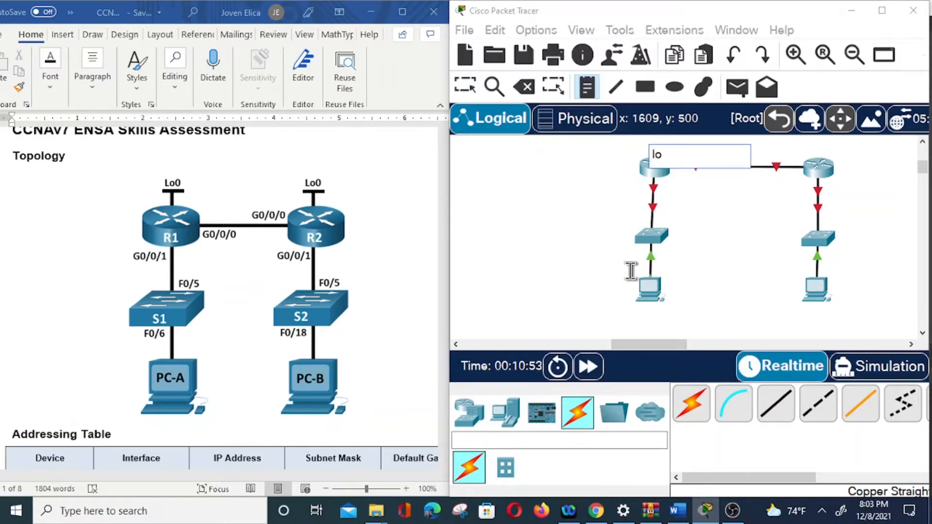
pyautogui.write('0')
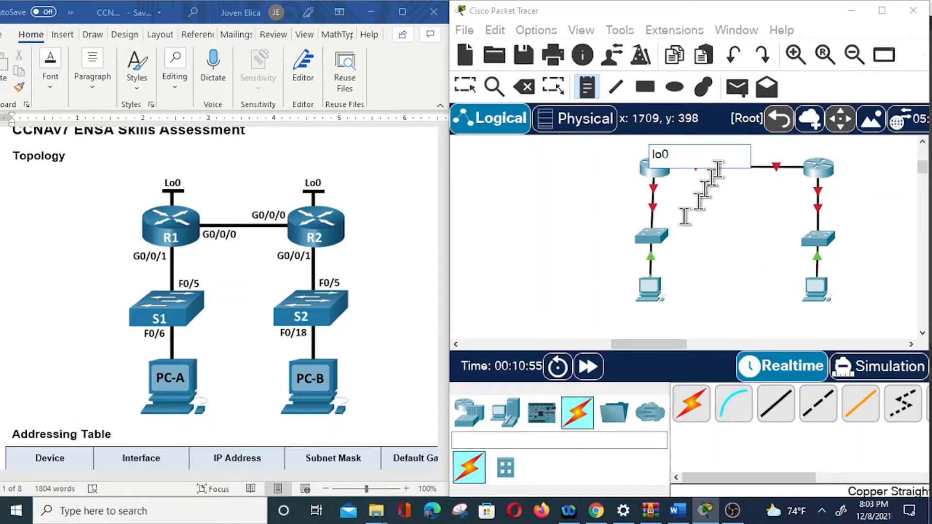
pyautogui.click(809, 144)
pyautogui.write('lo0 (')
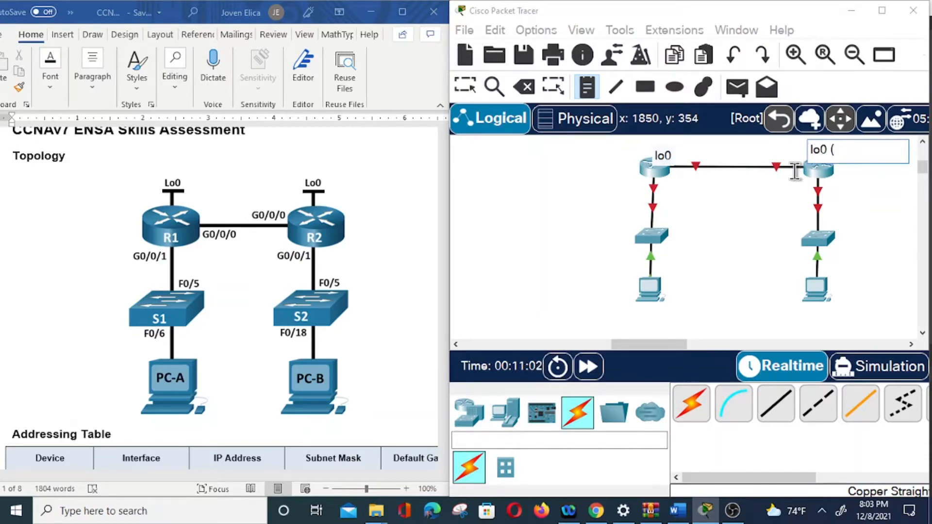
pyautogui.write('internet')
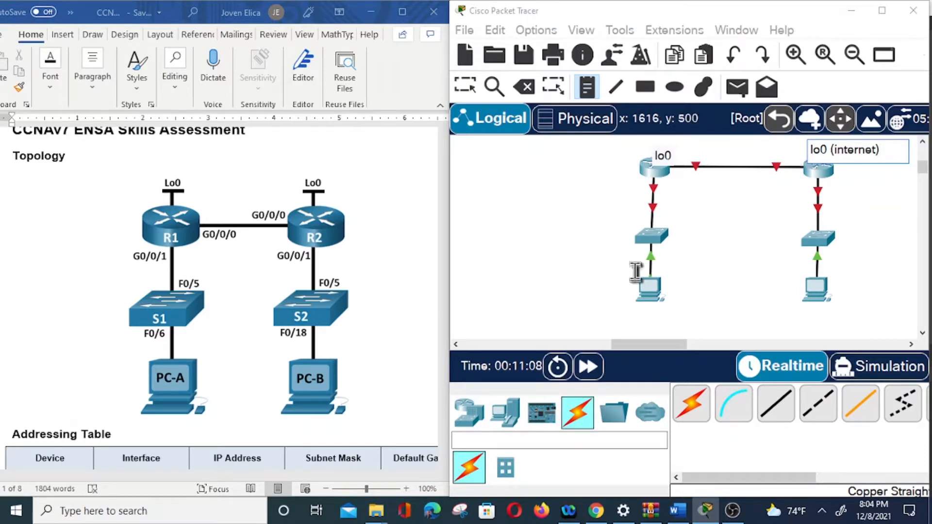
# Add the notes "S1" beside the first router's switch and "S2" beside the second router's switch.
pyautogui.click(606, 239)
pyautogui.write('S')
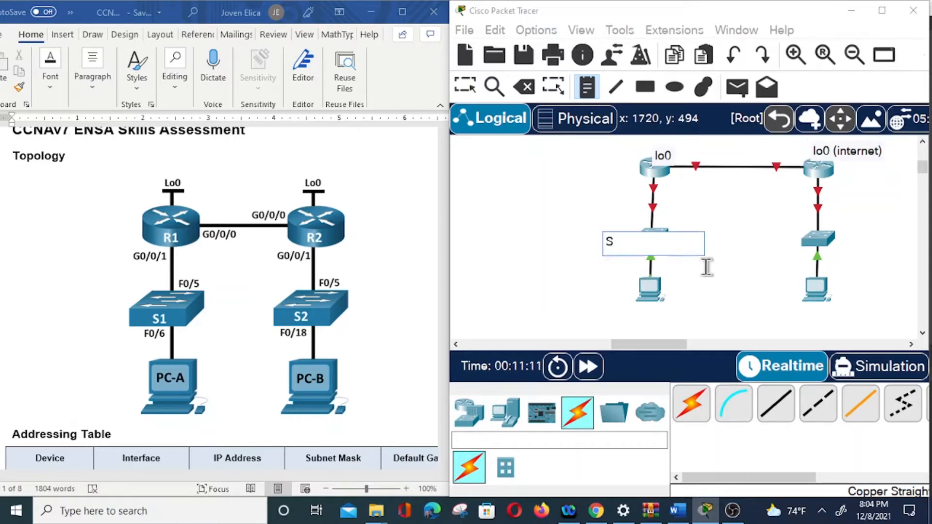
pyautogui.write('1')
pyautogui.click(775, 246)
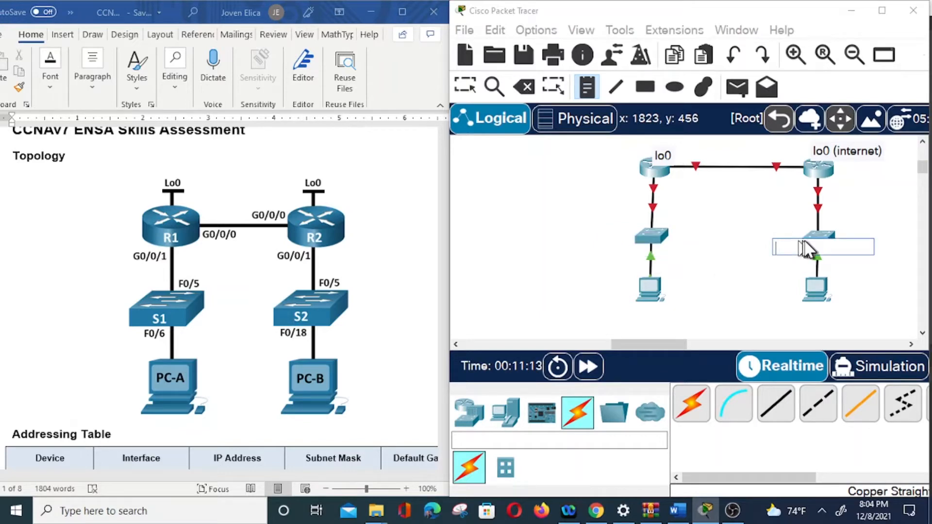
pyautogui.write('S2')
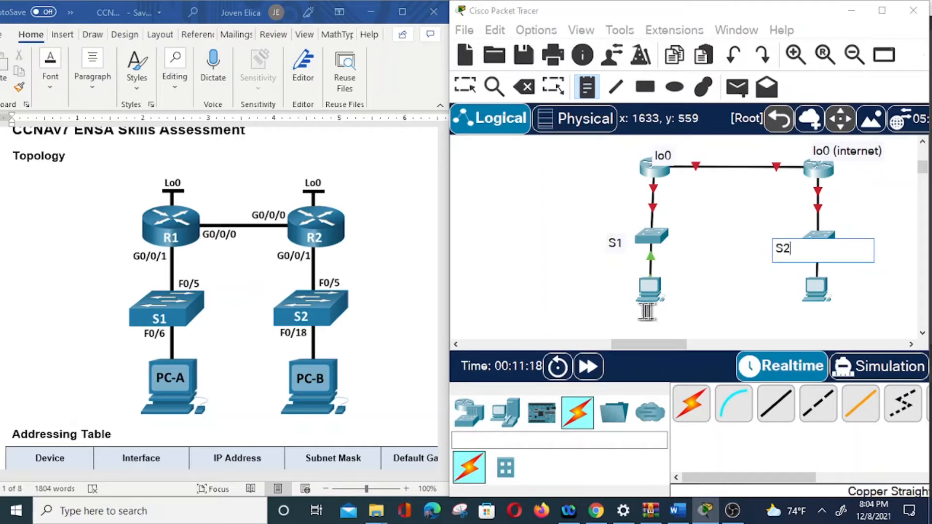
# Add the notes "PC_A" beneath the first switch's PC and "PC-B" beneath the second switch's PC.
pyautogui.click(642, 315)
pyautogui.write('PC_A')
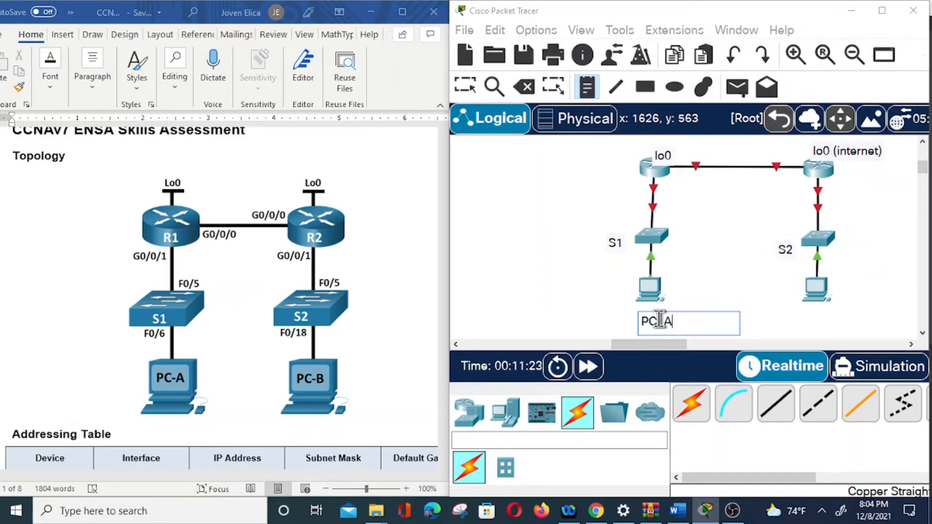
pyautogui.click(806, 315)
pyautogui.write('P')
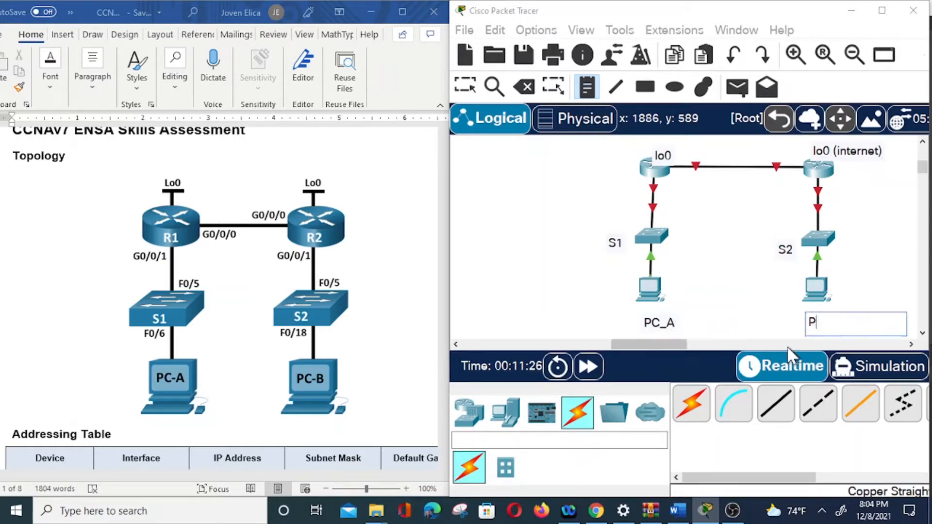
pyautogui.write('C-B')
pyautogui.press('Escape')
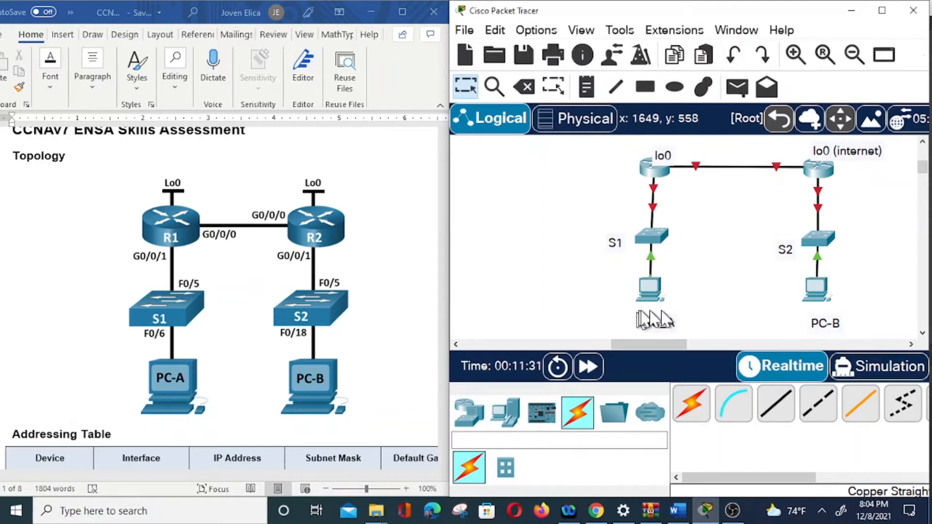
# Move the S1, S2, PC_A and PC-B notes closer to their switches and PCs.
pyautogui.moveTo(615, 243); pyautogui.dragTo(619, 240)
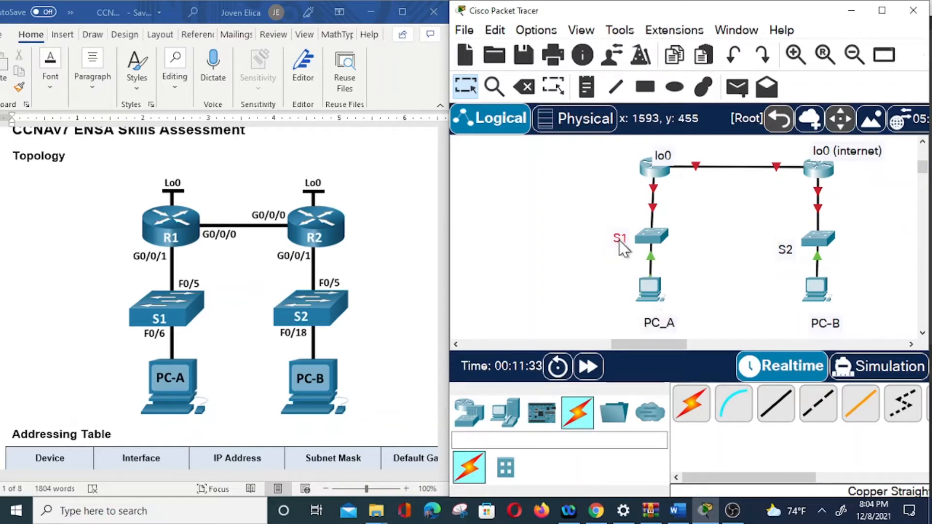
pyautogui.click(786, 248)
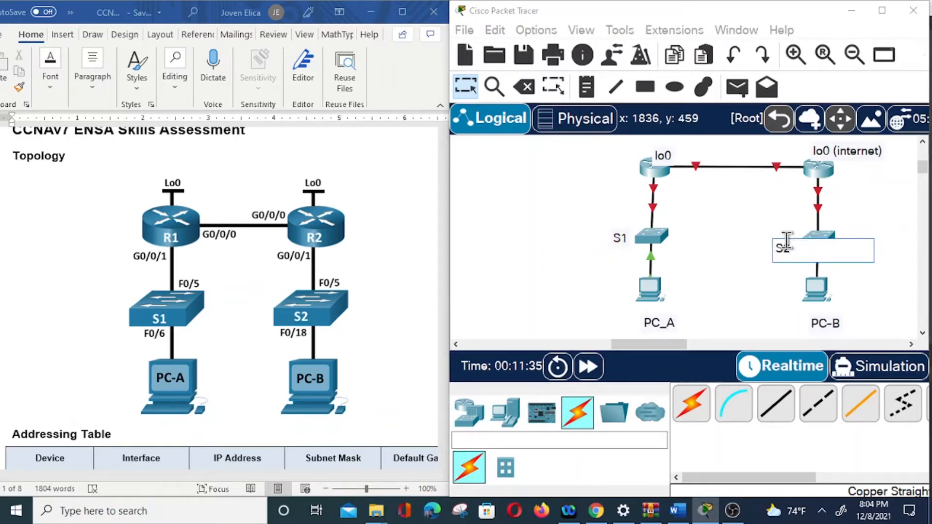
pyautogui.click(733, 268)
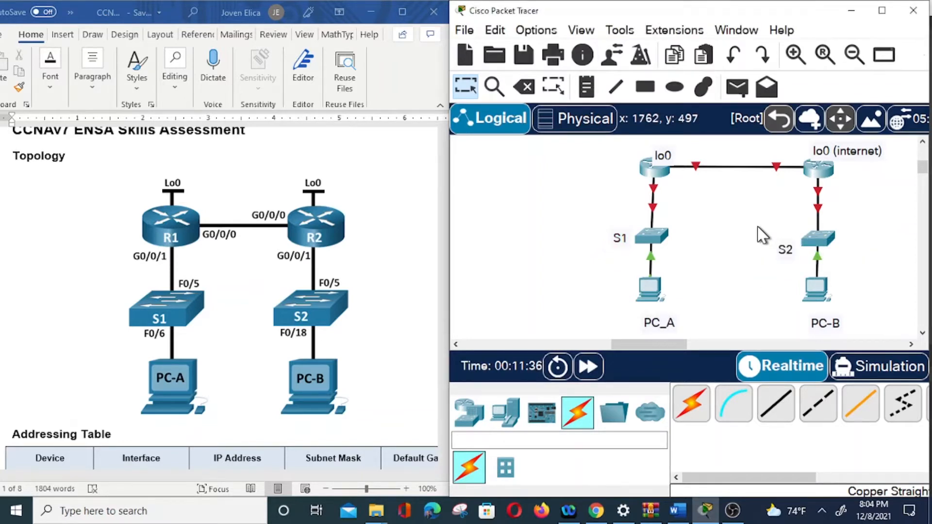
pyautogui.moveTo(786, 251); pyautogui.dragTo(787, 242)
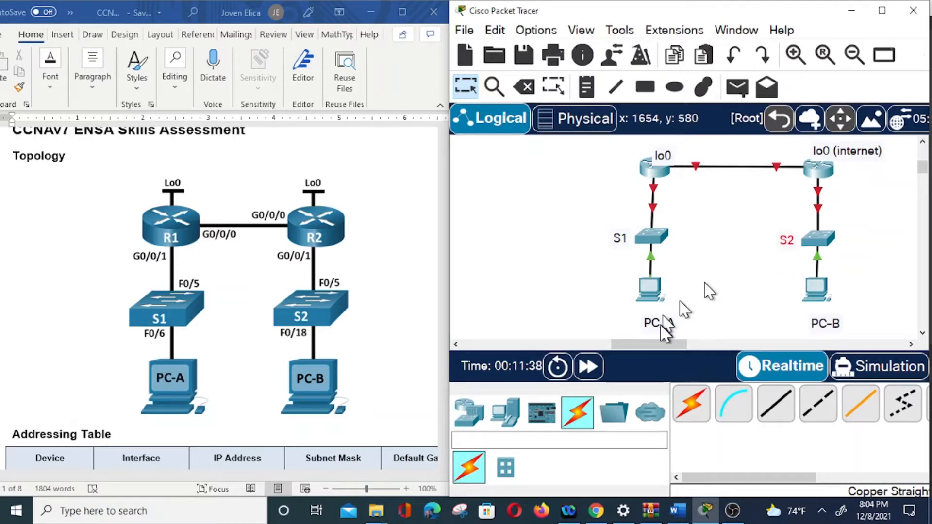
pyautogui.moveTo(658, 317); pyautogui.dragTo(648, 310)
pyautogui.moveTo(814, 325); pyautogui.dragTo(805, 321)
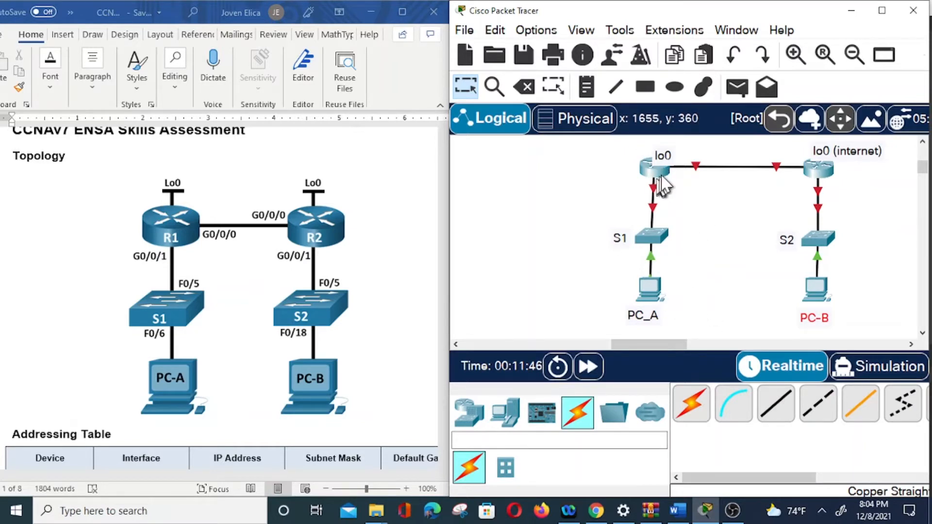
# Add the notes "R1" beside the first router and "R2" beside the second router.
pyautogui.moveTo(657, 178)
pyautogui.moveTo(657, 202)
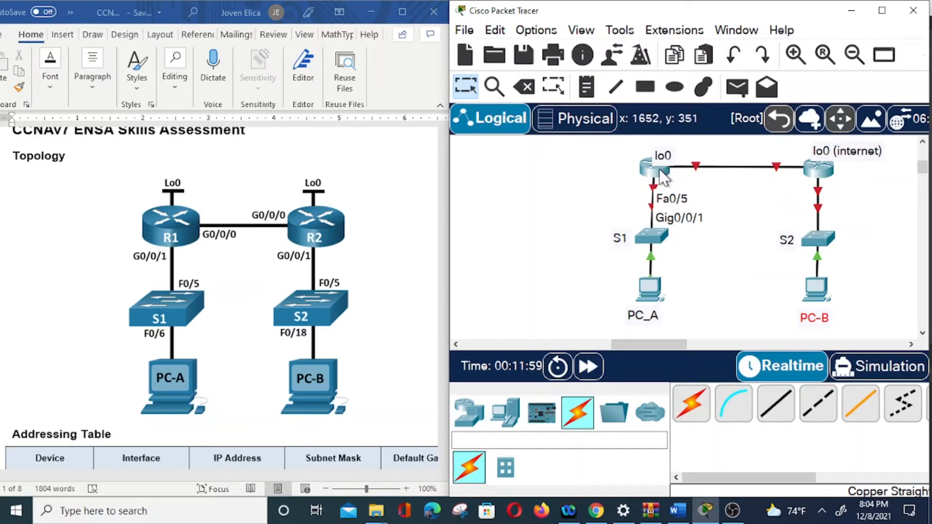
pyautogui.click(595, 88)
pyautogui.click(614, 176)
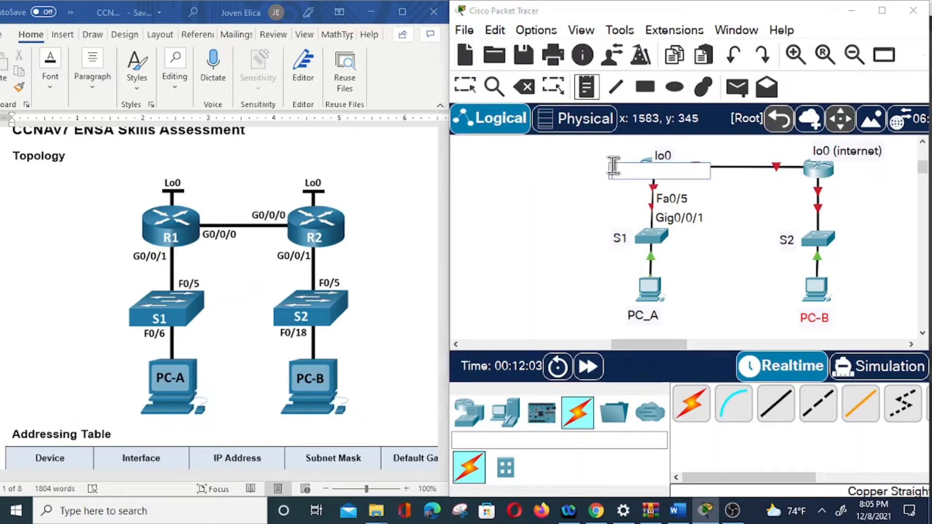
pyautogui.write('R1')
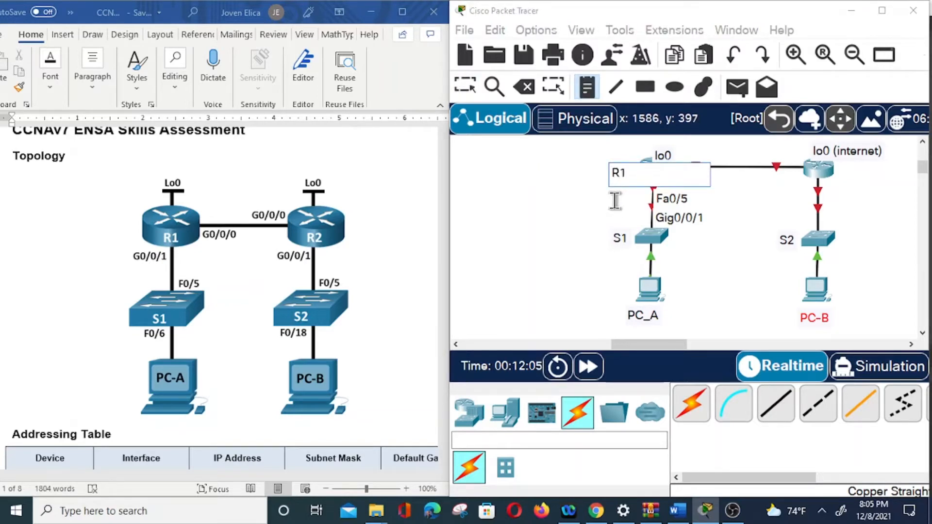
pyautogui.click(868, 175)
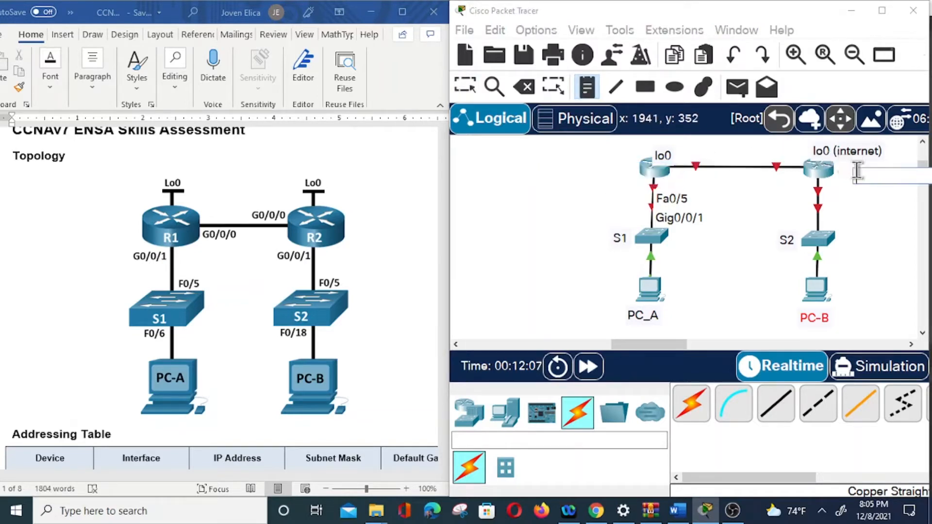
pyautogui.write('R2')
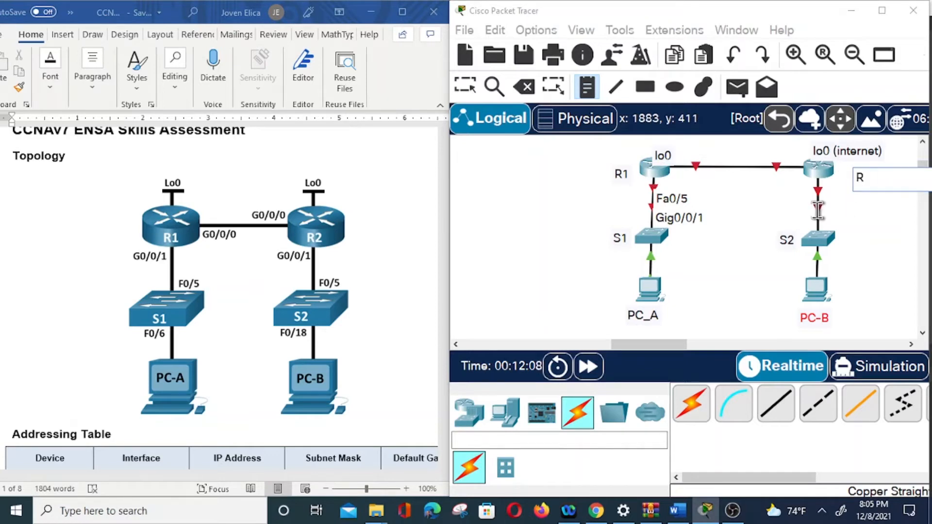
pyautogui.click(868, 224)
pyautogui.press('Escape')
# Reposition the router notes so lo0 and lo0 (internet) sit above the routers and R1 and R2 sit beside them.
pyautogui.moveTo(862, 183); pyautogui.dragTo(840, 144)
pyautogui.moveTo(664, 158); pyautogui.dragTo(655, 145)
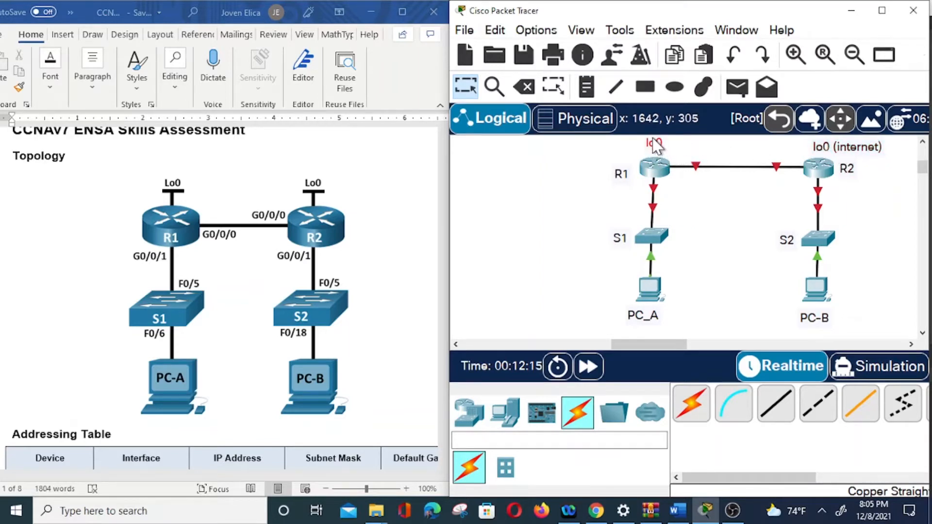
pyautogui.moveTo(622, 176); pyautogui.dragTo(626, 171)
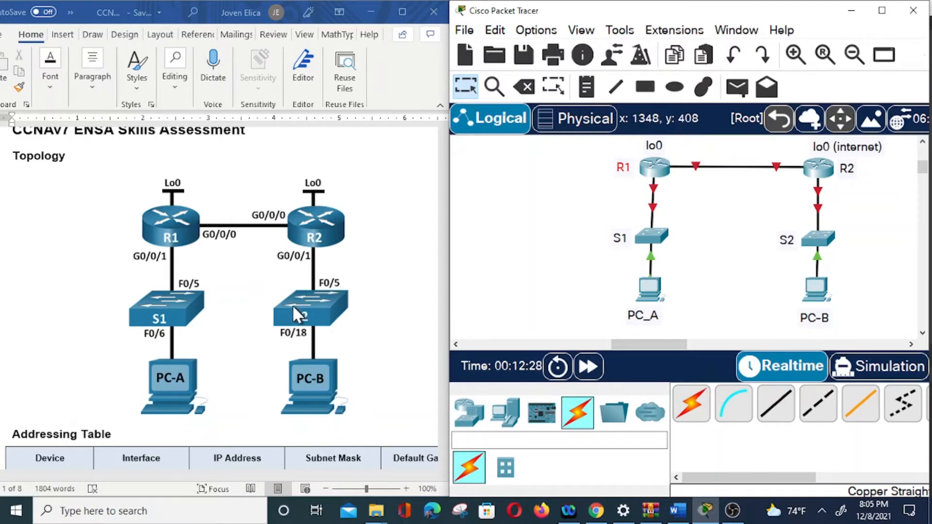
# Review the addressing table, assessment objectives, scenario and required resources in the Word document.
pyautogui.scroll(-2, 294, 313)
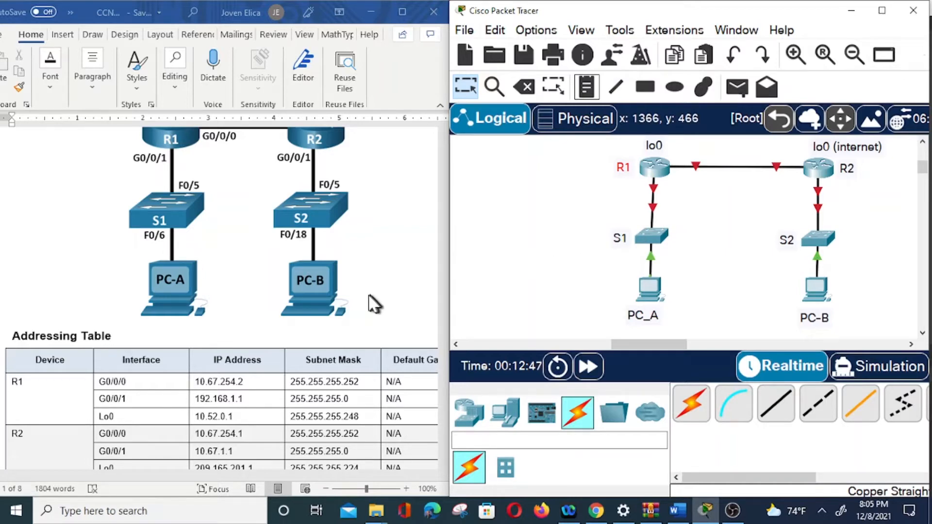
pyautogui.scroll(-2, 367, 261)
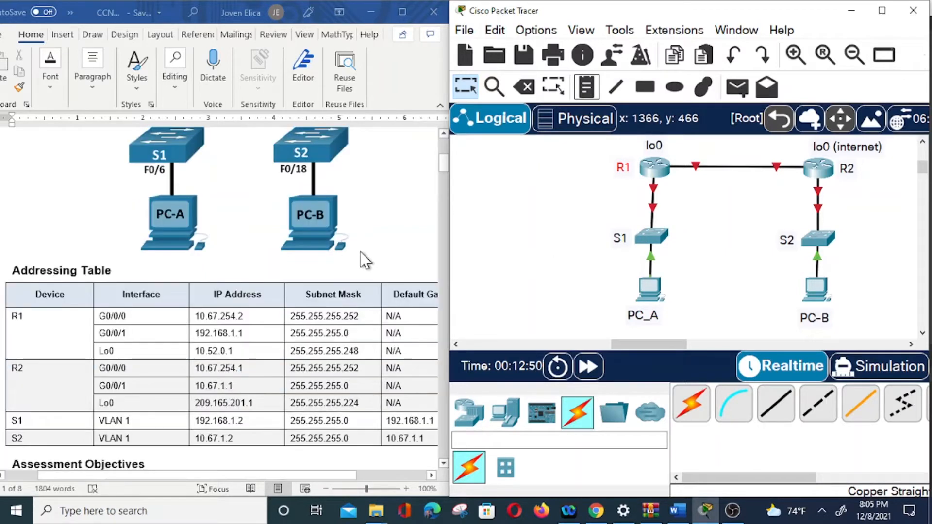
pyautogui.scroll(-1, 365, 260)
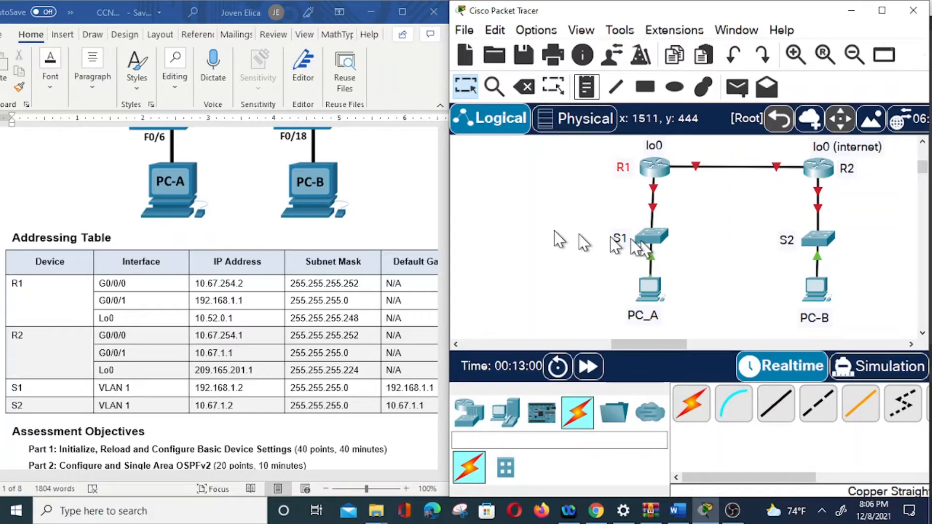
pyautogui.scroll(-3, 306, 315)
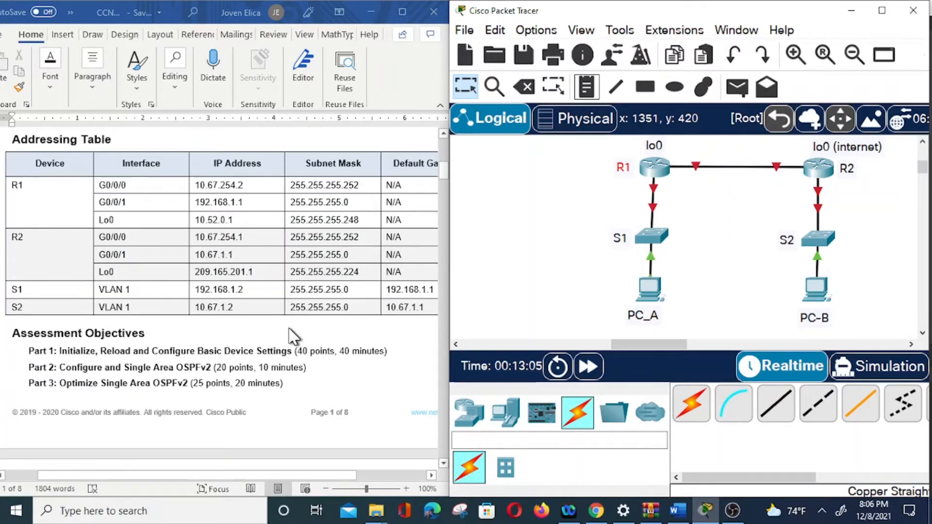
pyautogui.scroll(-3, 292, 335)
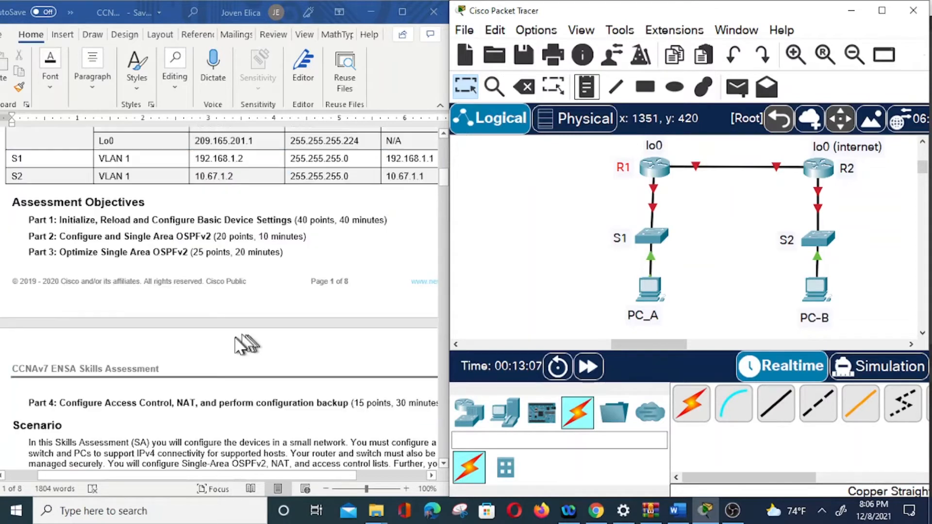
pyautogui.scroll(2, 204, 312)
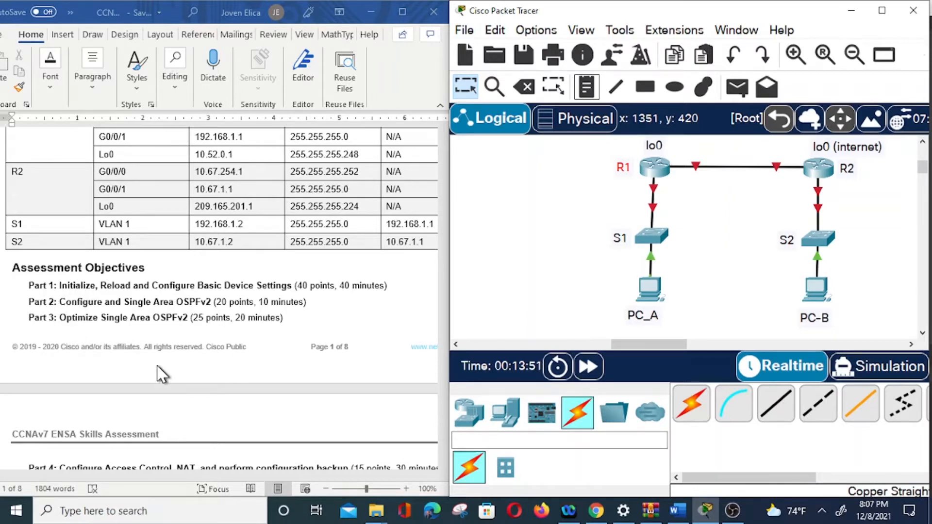
pyautogui.scroll(-3, 162, 375)
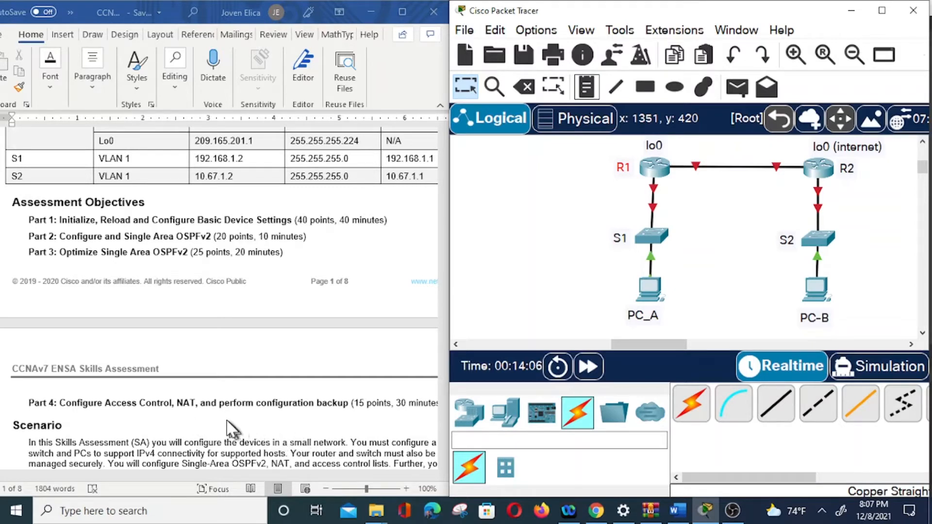
pyautogui.scroll(-2, 226, 427)
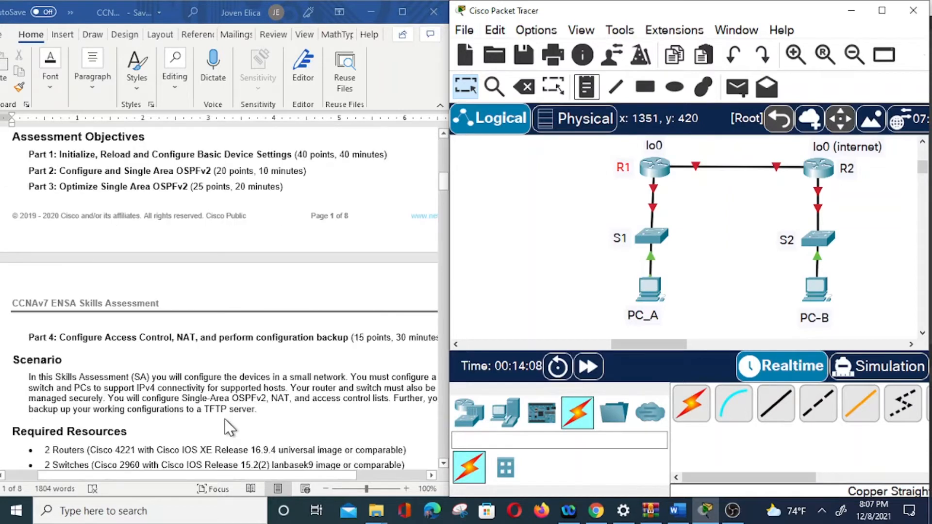
pyautogui.scroll(-2, 229, 427)
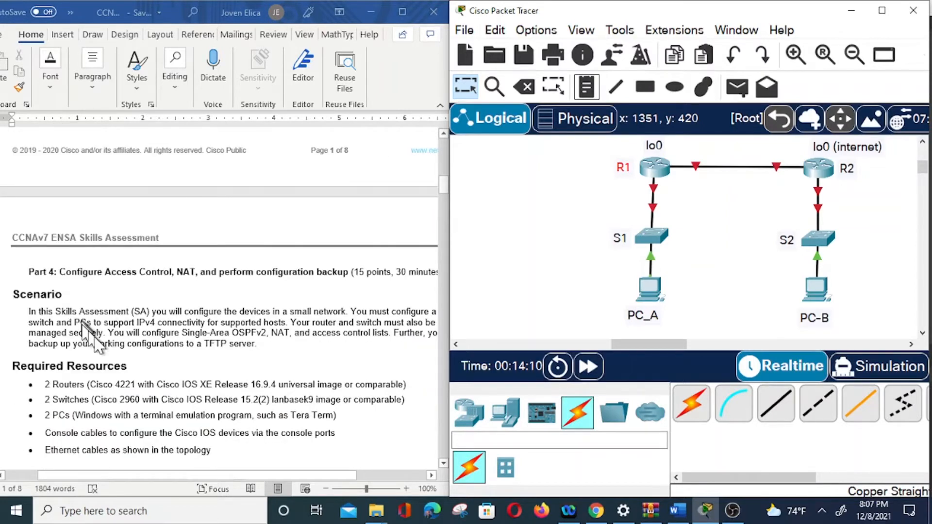
pyautogui.click(219, 480)
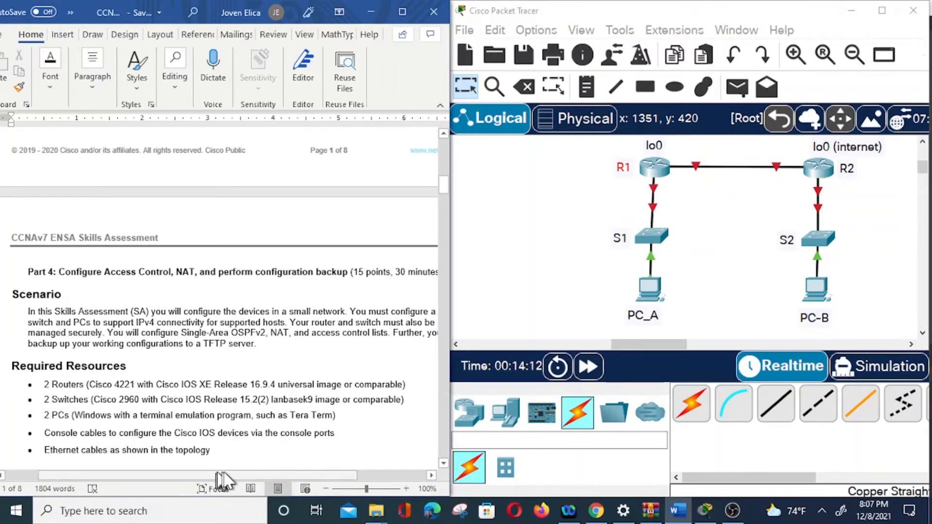
pyautogui.moveTo(223, 474); pyautogui.dragTo(232, 480)
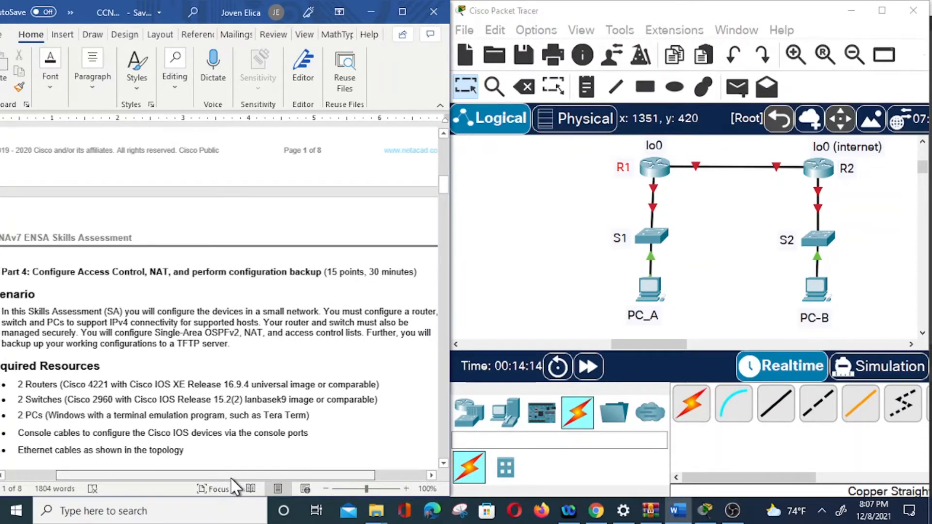
# Review the required resources and the Part 1 instructions for initializing devices and configuring the routers in the Word document.
pyautogui.moveTo(231, 479); pyautogui.dragTo(225, 478)
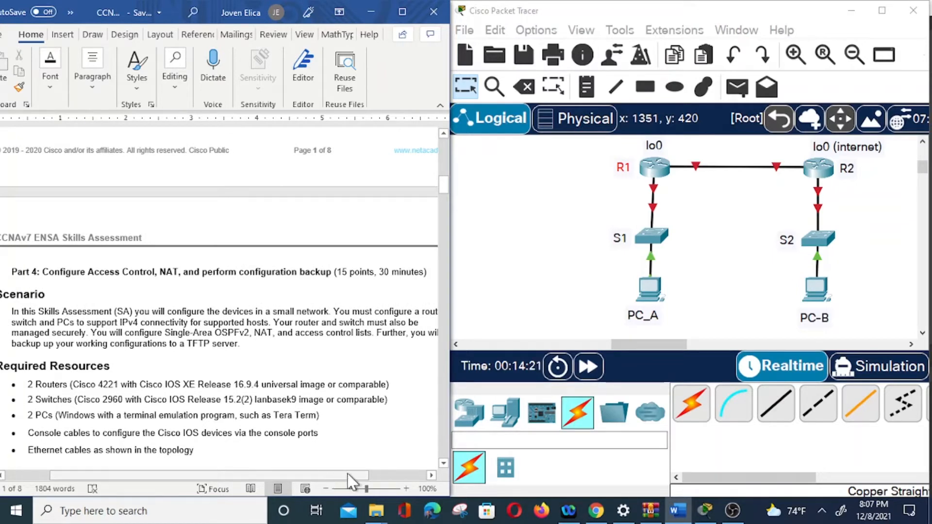
pyautogui.moveTo(337, 476)
pyautogui.mouseDown()
pyautogui.moveTo(381, 477)
pyautogui.moveTo(323, 480)
pyautogui.moveTo(340, 481)
pyautogui.mouseUp()
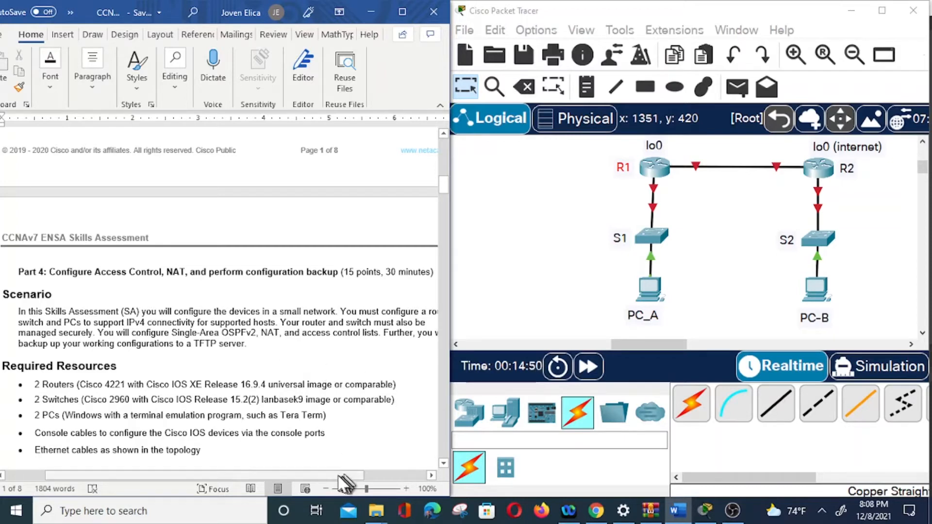
pyautogui.moveTo(334, 476); pyautogui.dragTo(370, 478)
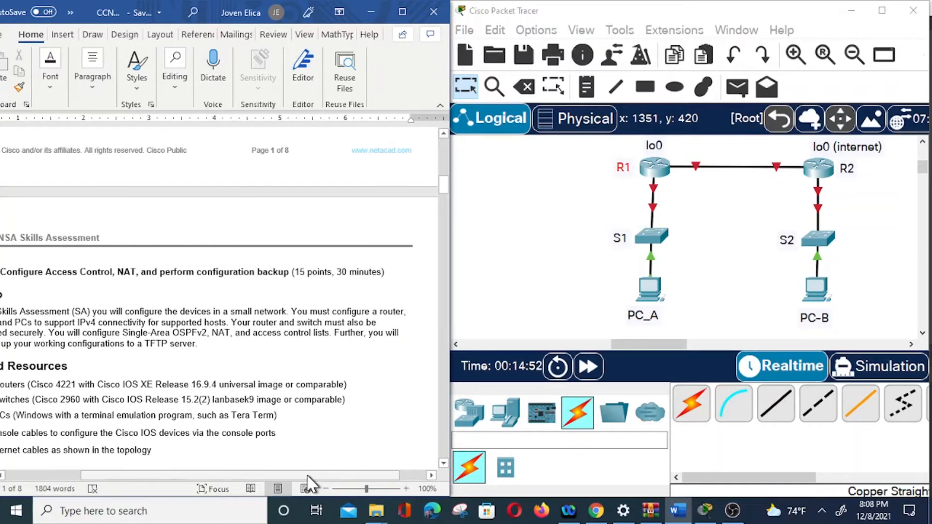
pyautogui.moveTo(308, 477); pyautogui.dragTo(257, 477)
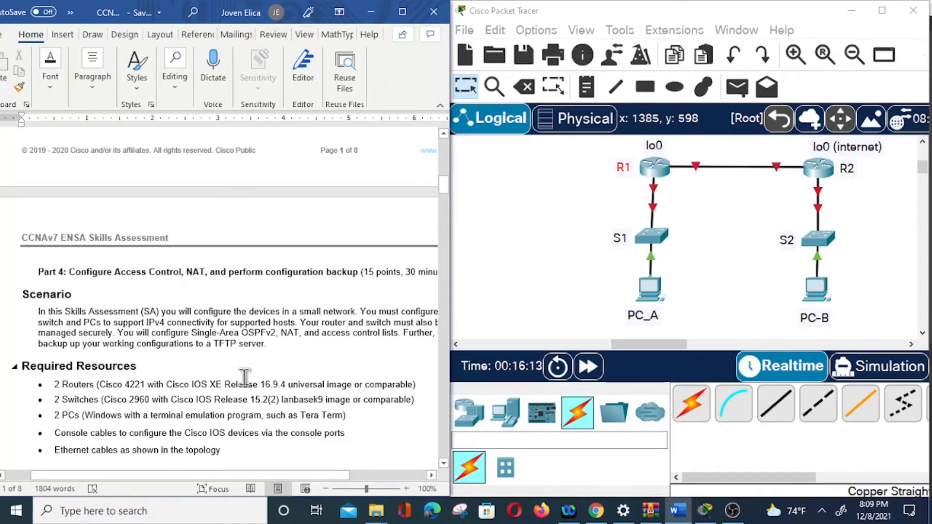
pyautogui.scroll(-6, 245, 378)
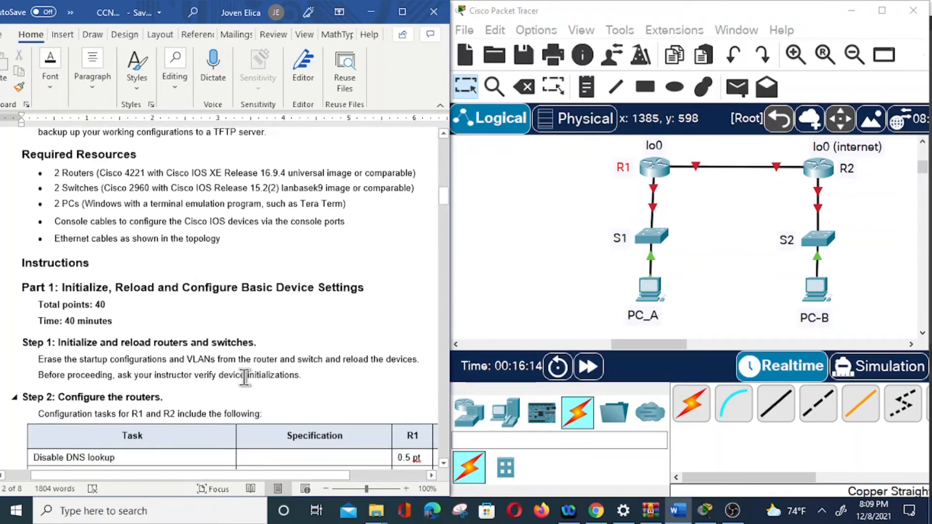
pyautogui.scroll(2, 245, 378)
pyautogui.scroll(-1, 245, 377)
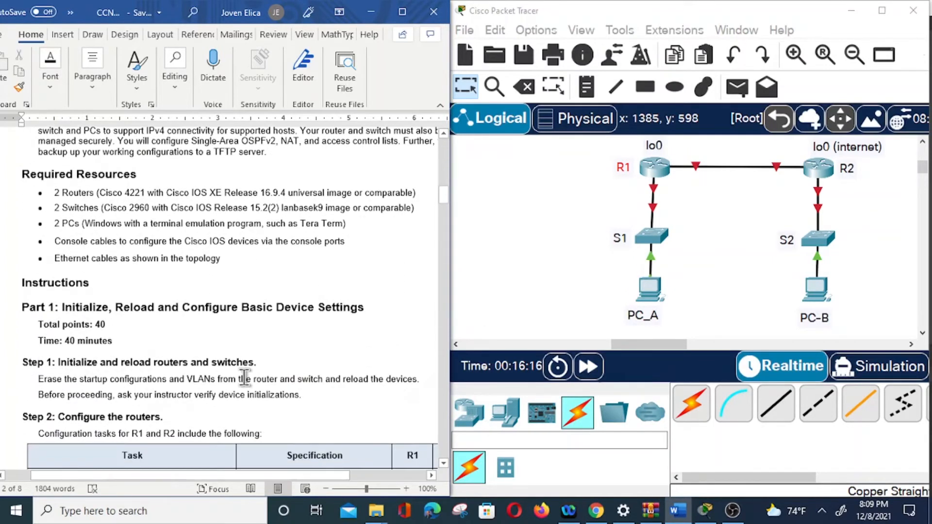
pyautogui.scroll(-2, 245, 378)
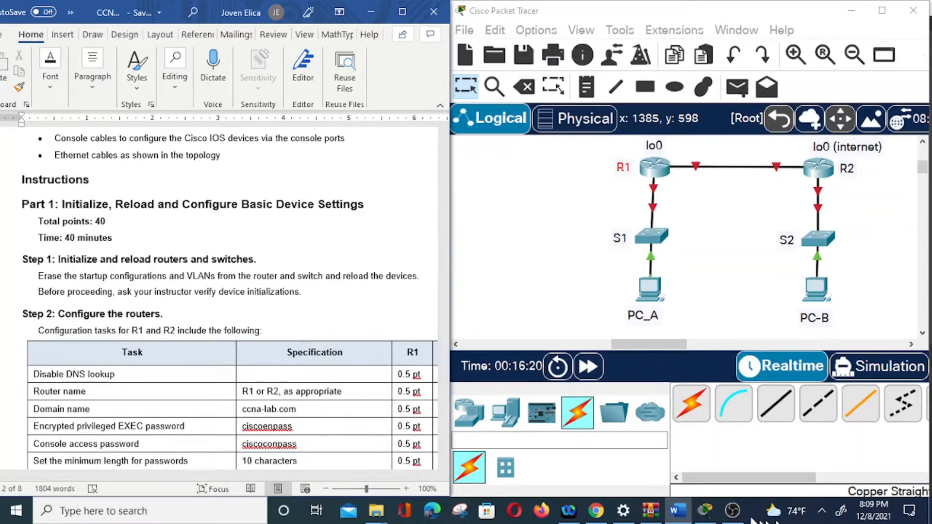
pyautogui.click(732, 511)
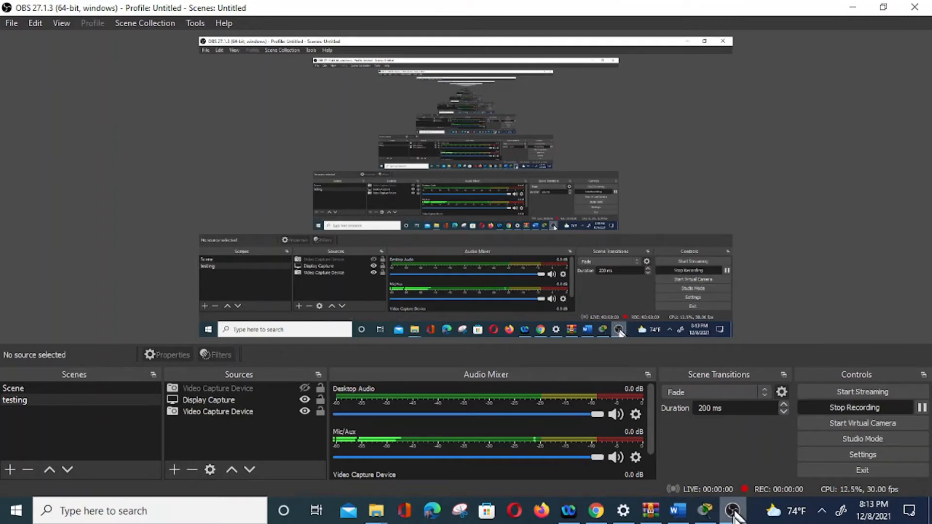
pyautogui.click(705, 510)
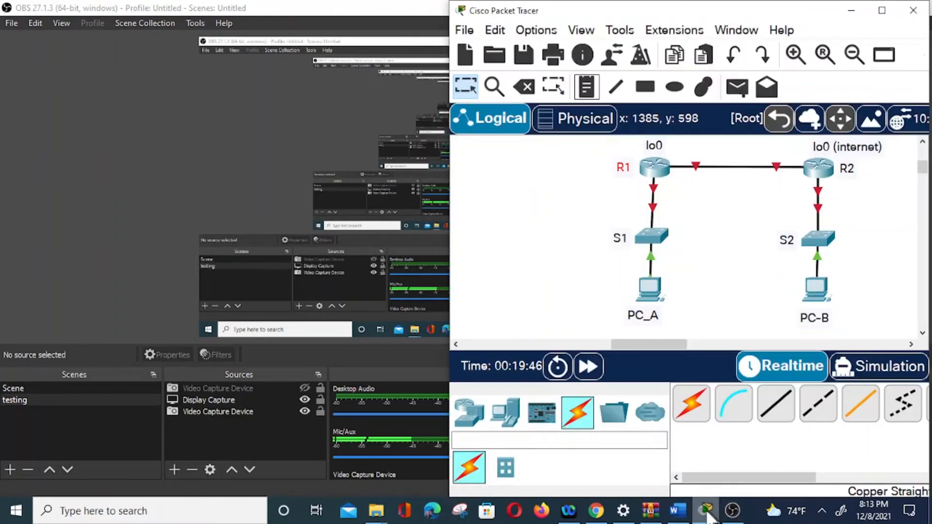
pyautogui.click(676, 513)
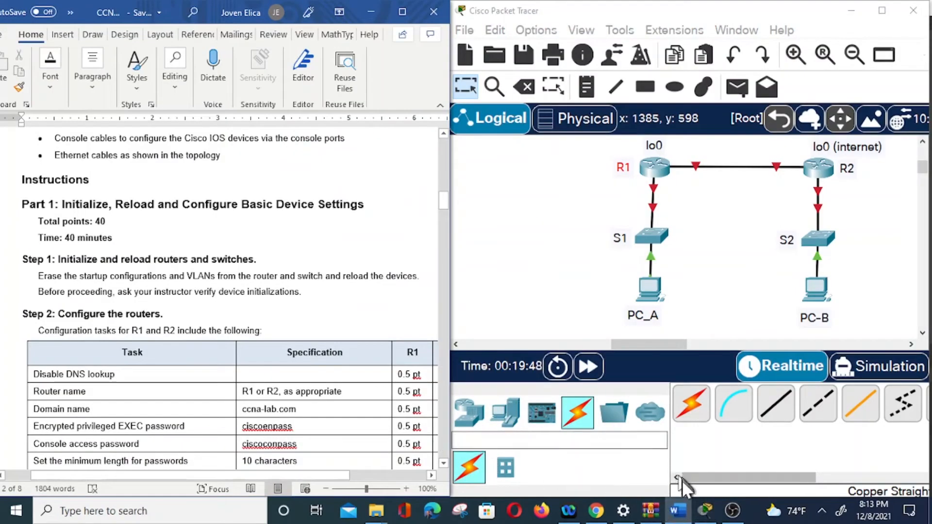
pyautogui.click(734, 511)
pyautogui.click(733, 510)
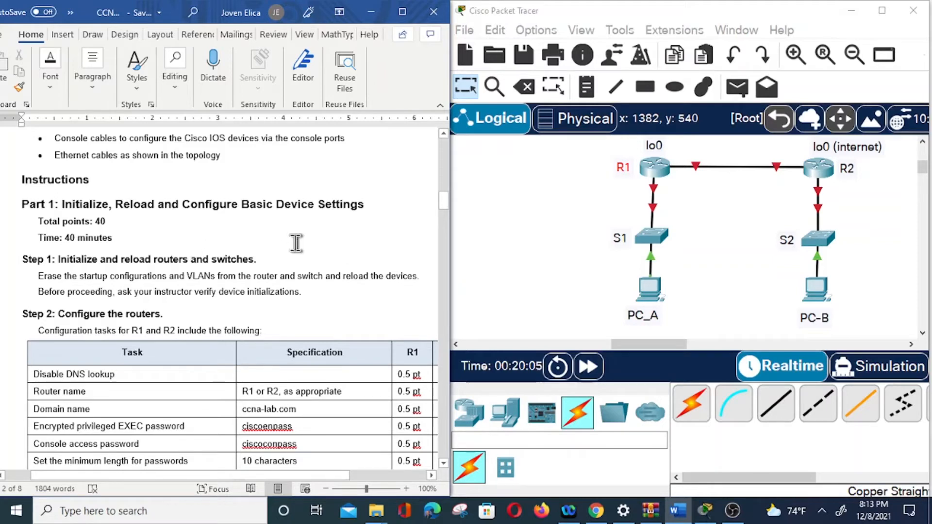
# Connect a console cable from the RS 232 port of PC_A to the Console port of R1.
pyautogui.click(736, 412)
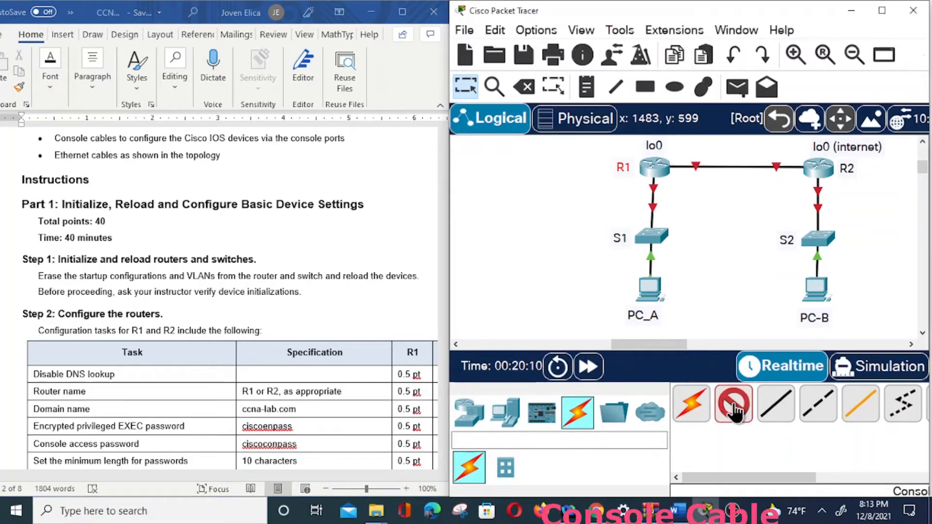
pyautogui.click(652, 293)
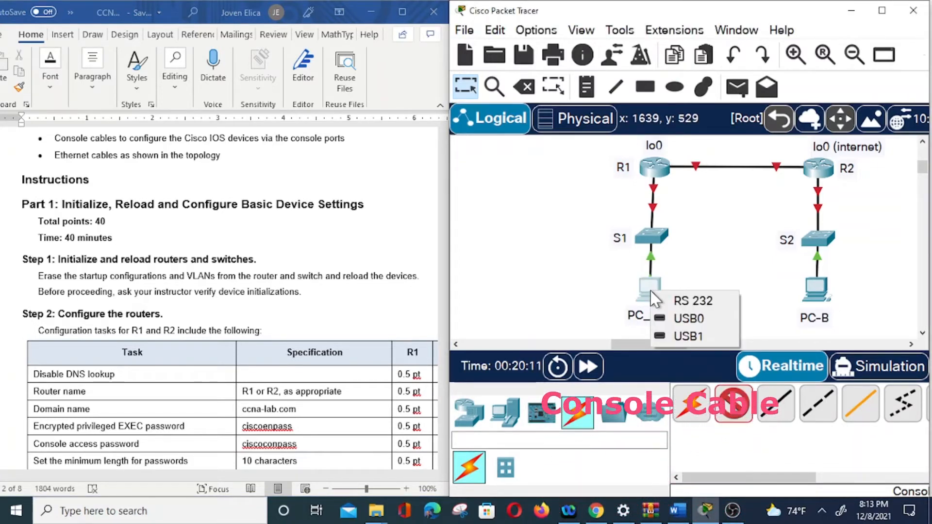
pyautogui.click(692, 301)
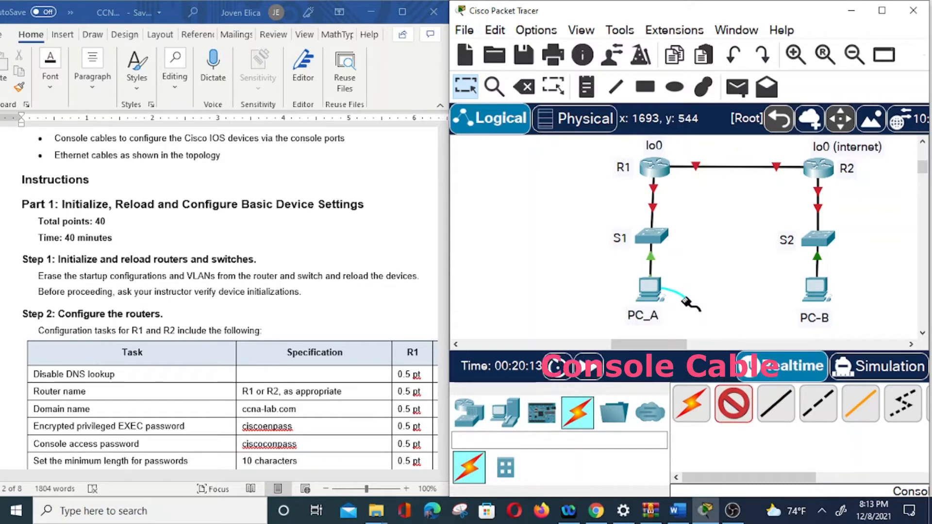
pyautogui.click(652, 169)
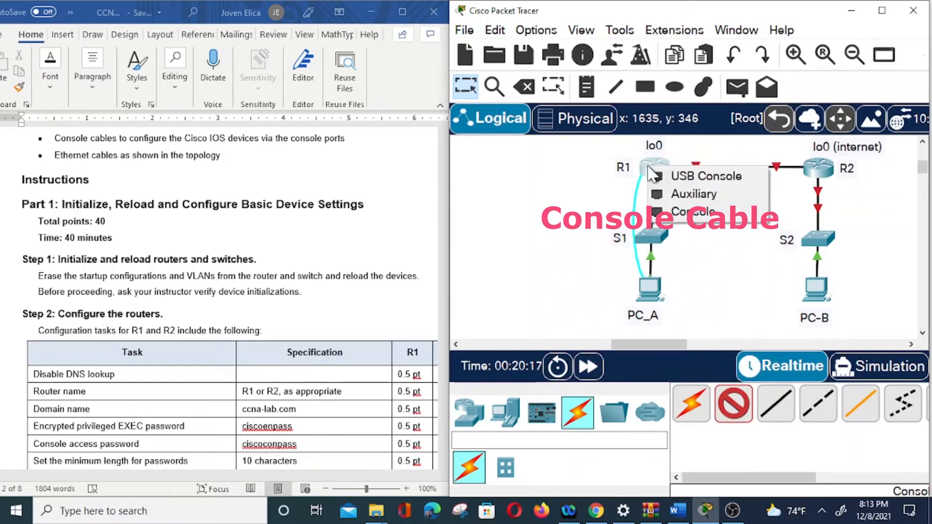
pyautogui.click(689, 212)
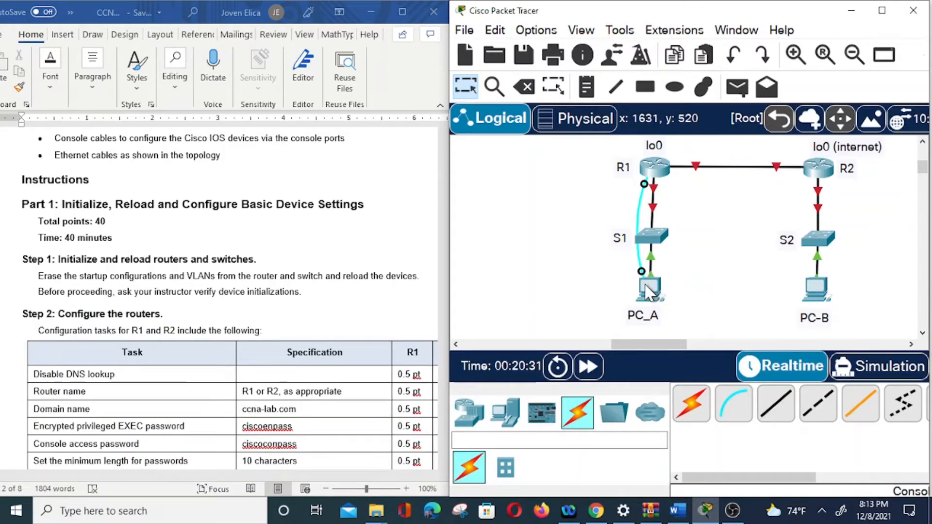
# Start a terminal session on PC_A with the default port settings and decline R1's initial configuration dialog.
pyautogui.moveTo(648, 293)
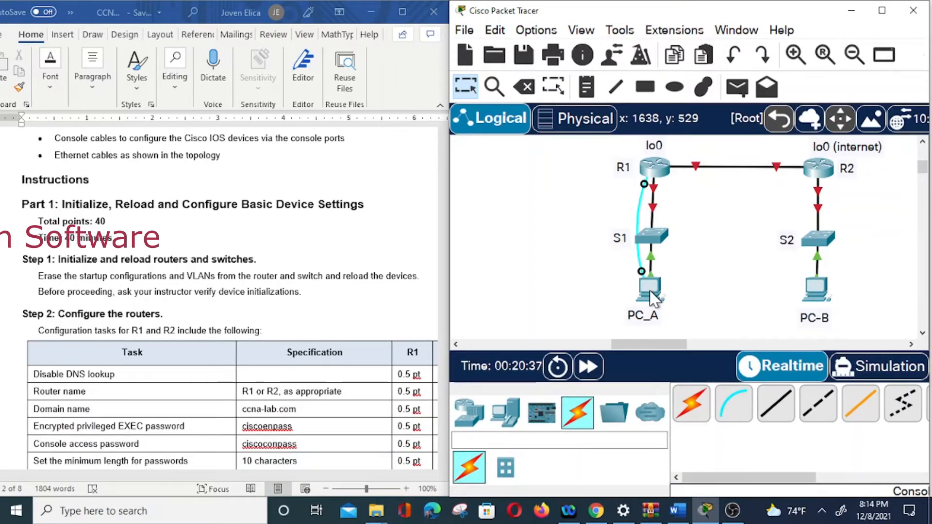
pyautogui.click(650, 291)
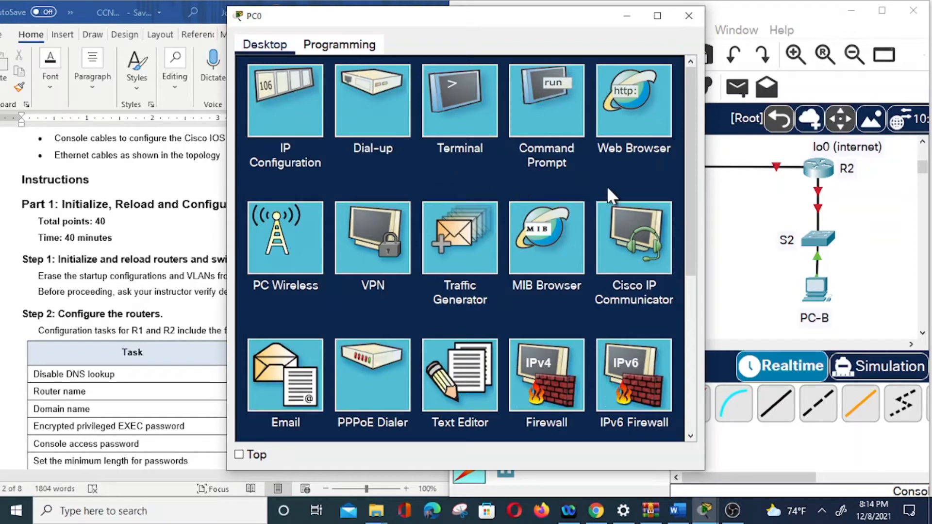
pyautogui.click(456, 104)
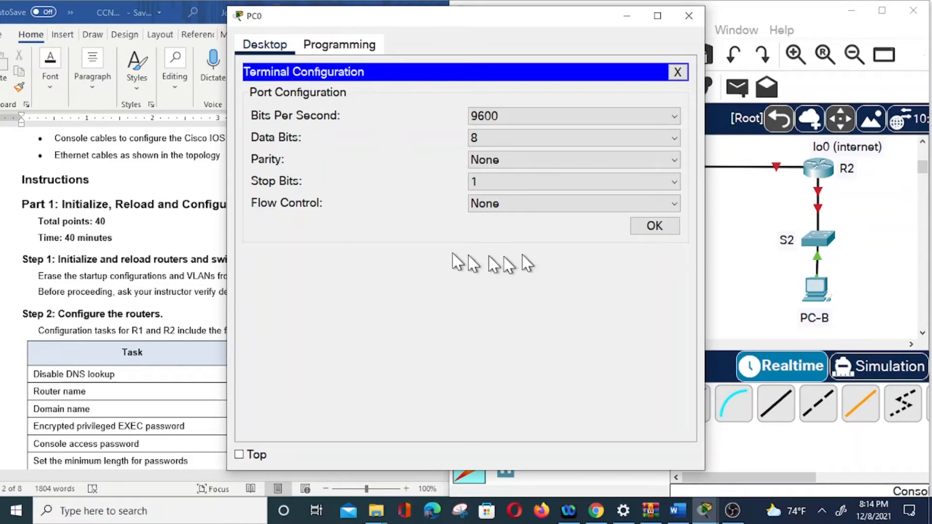
pyautogui.click(654, 226)
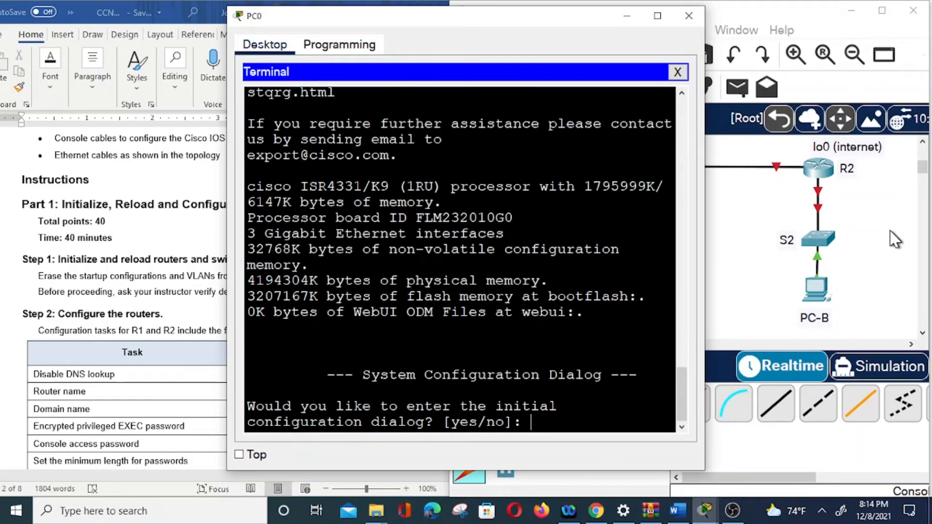
pyautogui.write('no')
pyautogui.press('Return')
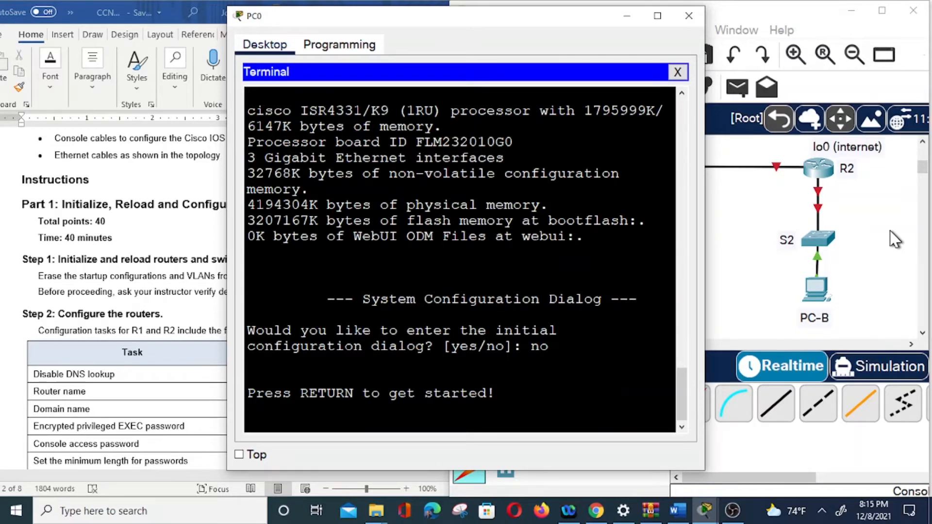
pyautogui.press('Return')
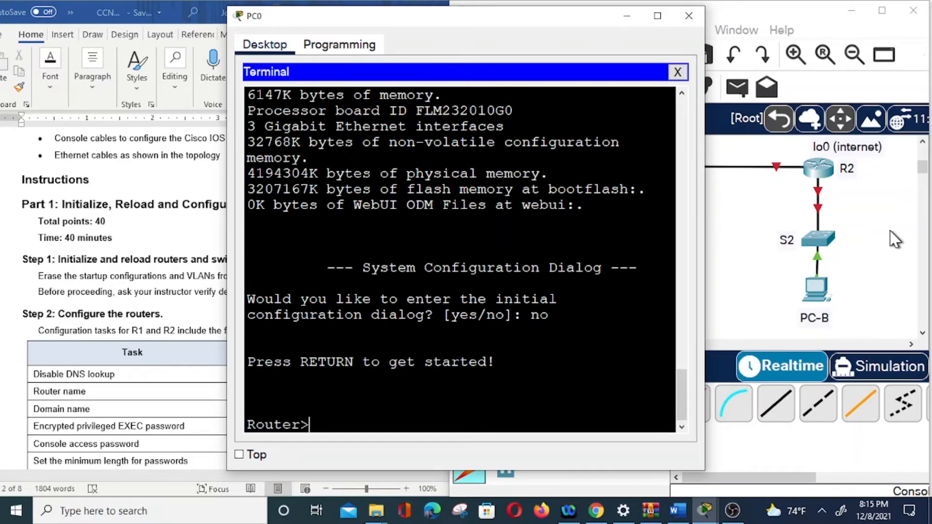
# Enter privileged EXEC mode on R1.
pyautogui.write('en')
pyautogui.press('Return')
pyautogui.write('con')
pyautogui.press('BackSpace')
pyautogui.press('BackSpace')
pyautogui.press('BackSpace')
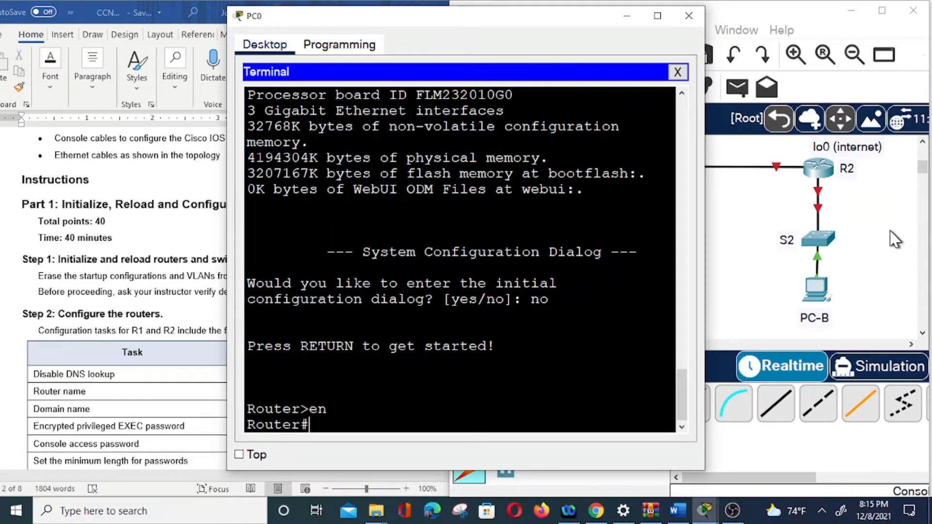
# Erase R1's startup configuration with "erase startup-config" and confirm the erasure.
pyautogui.write('erase s')
pyautogui.press('BackSpace')
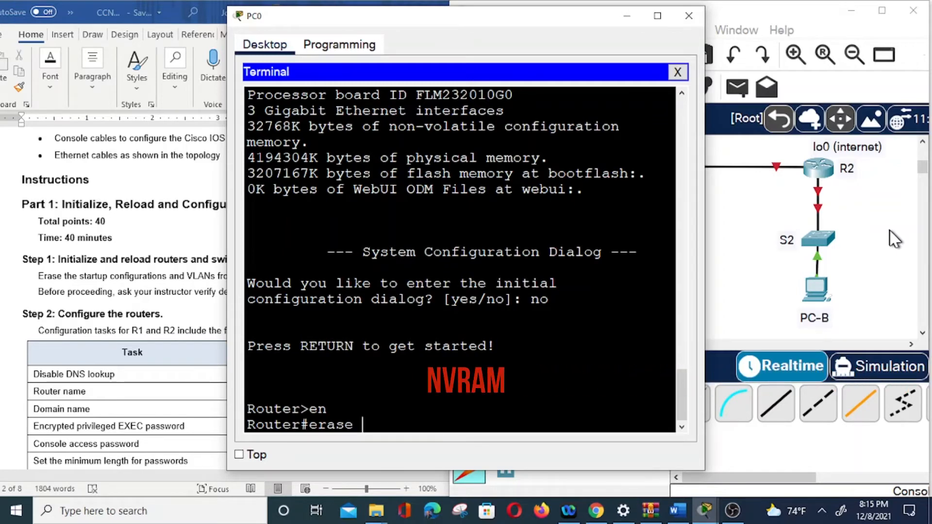
pyautogui.write('startu')
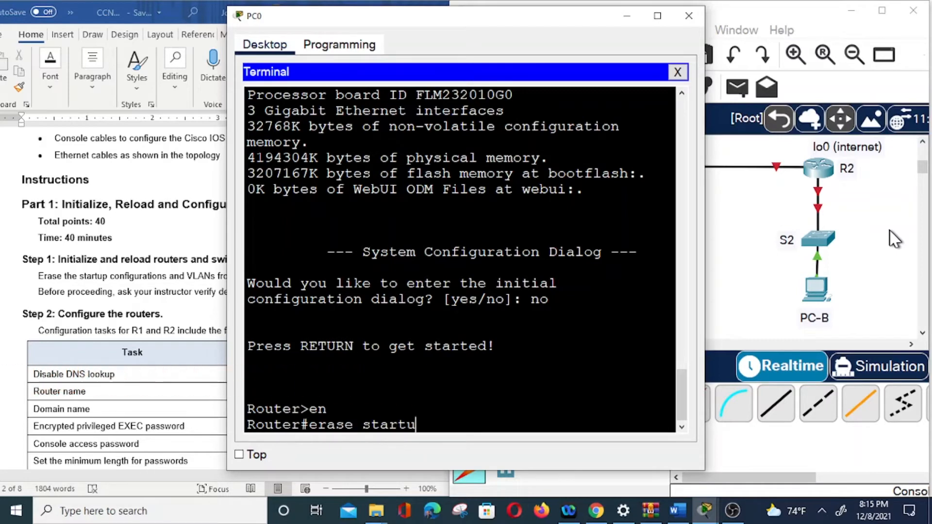
pyautogui.write('p-config')
pyautogui.press('Return')
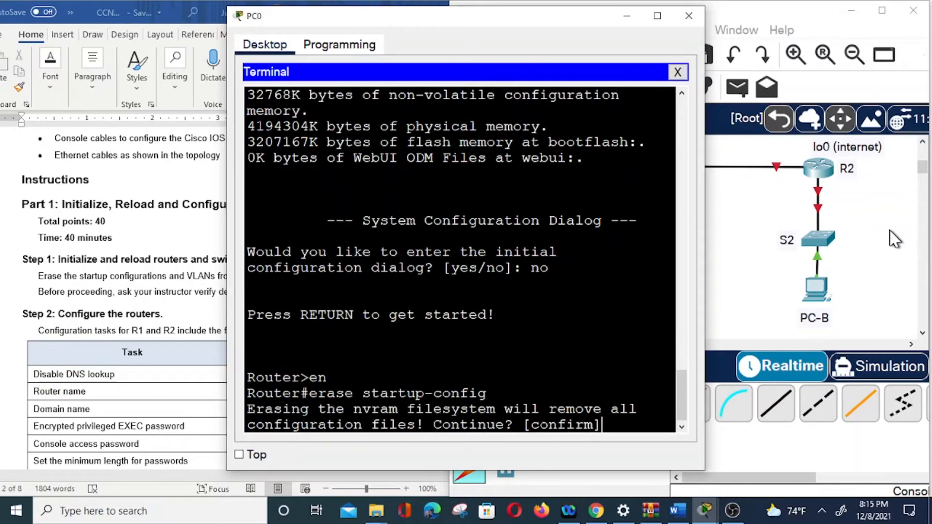
pyautogui.press('Return')
# Reload R1, answer no to the initial configuration dialog, and close the PC_A window at the router prompt.
pyautogui.write('reload')
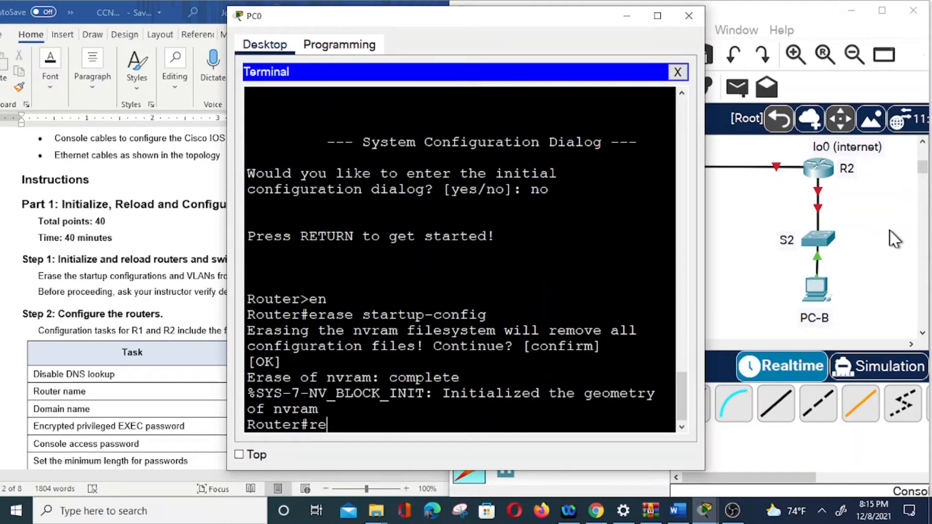
pyautogui.press('Return')
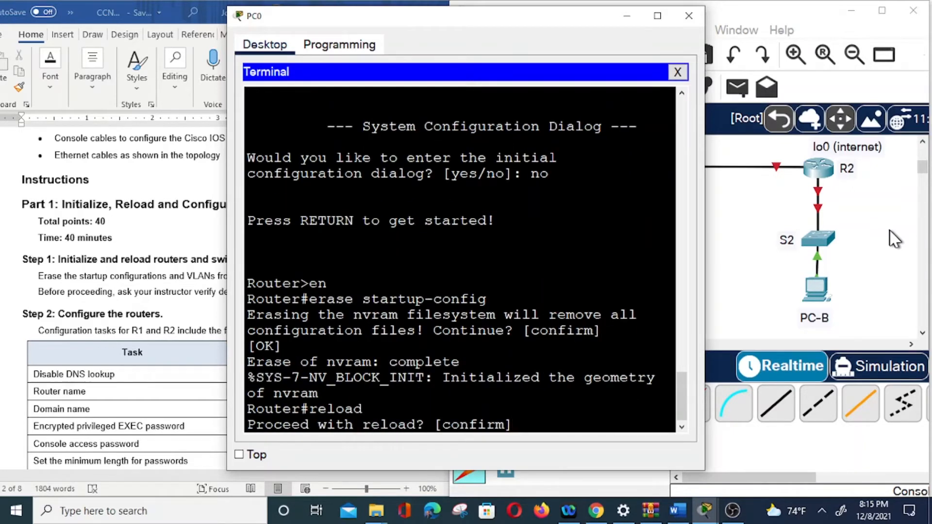
pyautogui.press('Return')
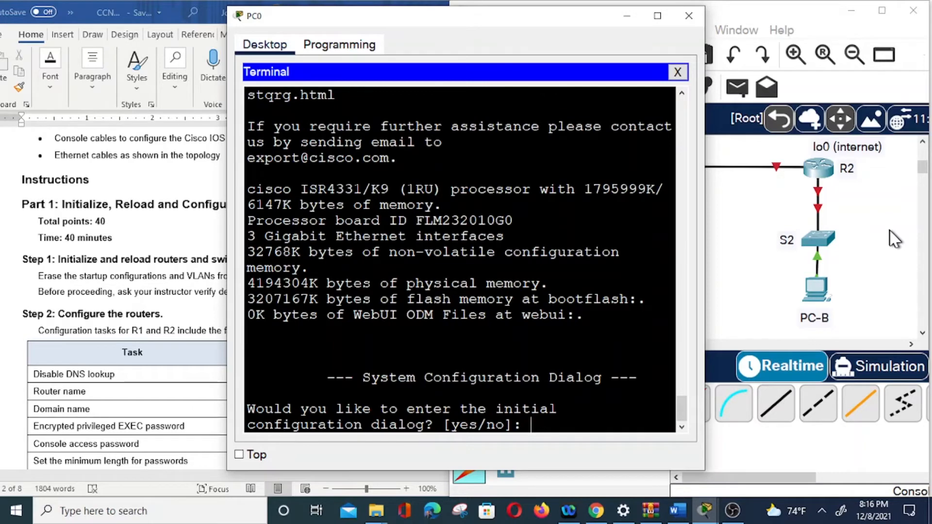
pyautogui.write('no')
pyautogui.press('Return')
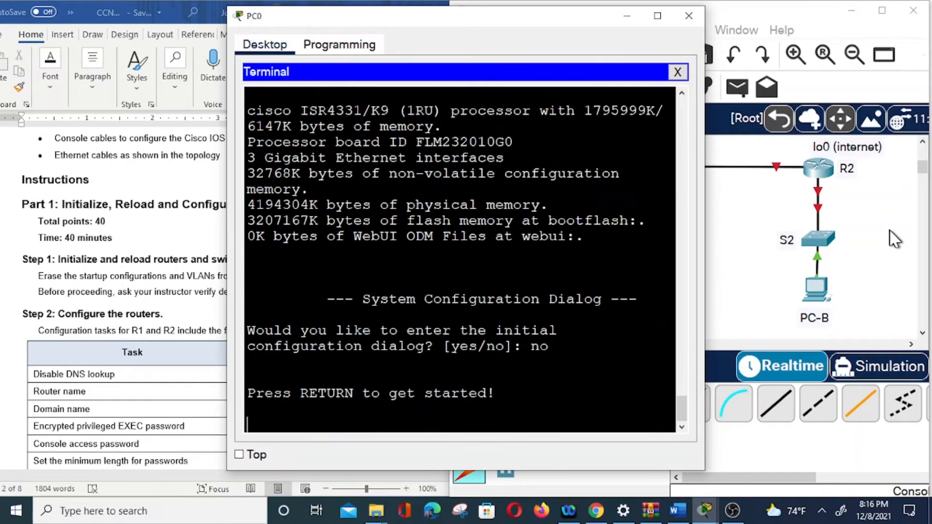
pyautogui.press('Return')
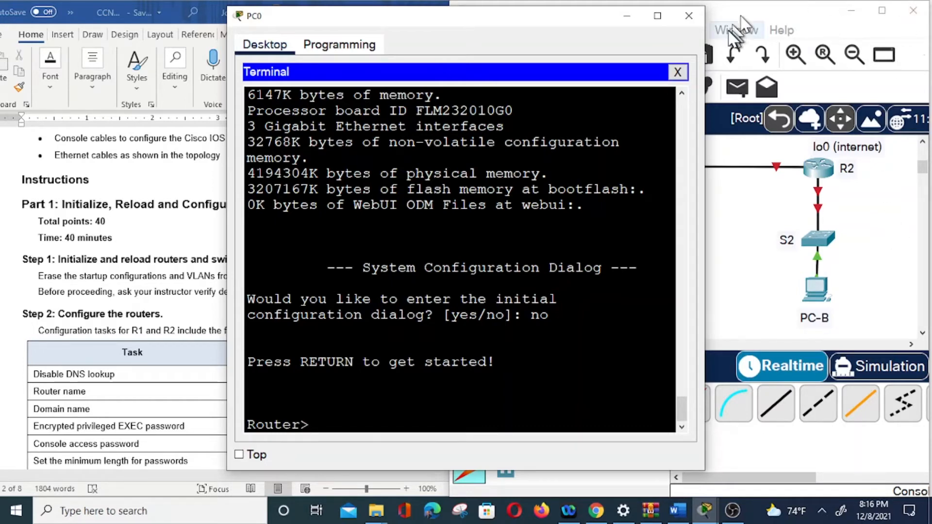
pyautogui.click(689, 15)
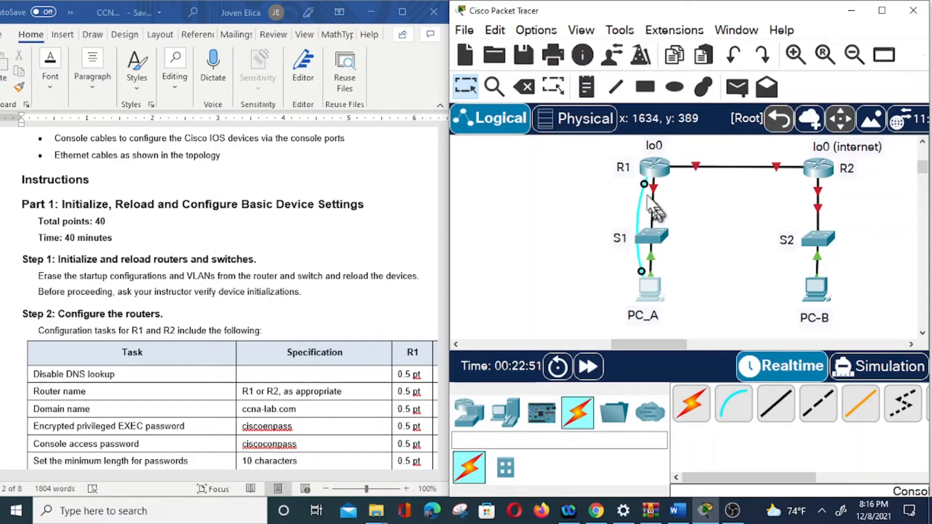
# Move the router end of the console cable from R1 to the Console port of S1 and open PC_A's desktop applications.
pyautogui.moveTo(646, 186); pyautogui.dragTo(649, 244)
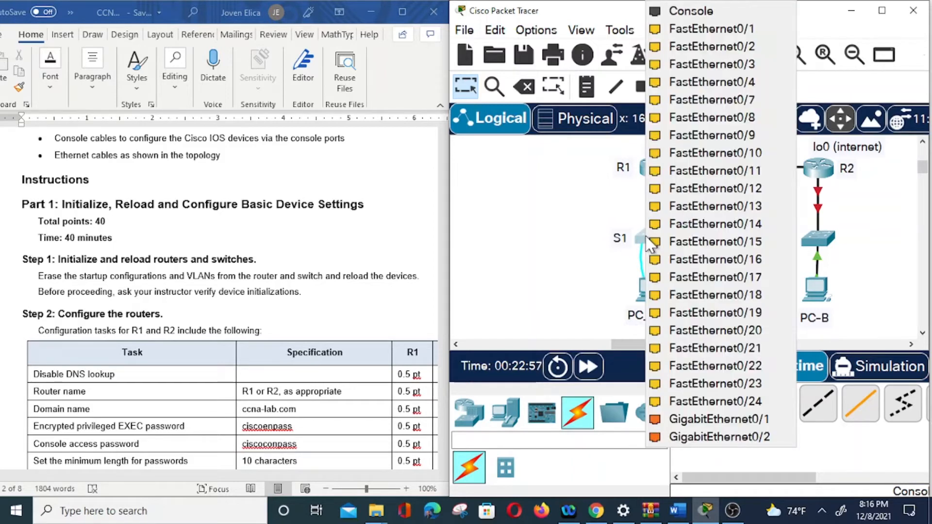
pyautogui.click(684, 15)
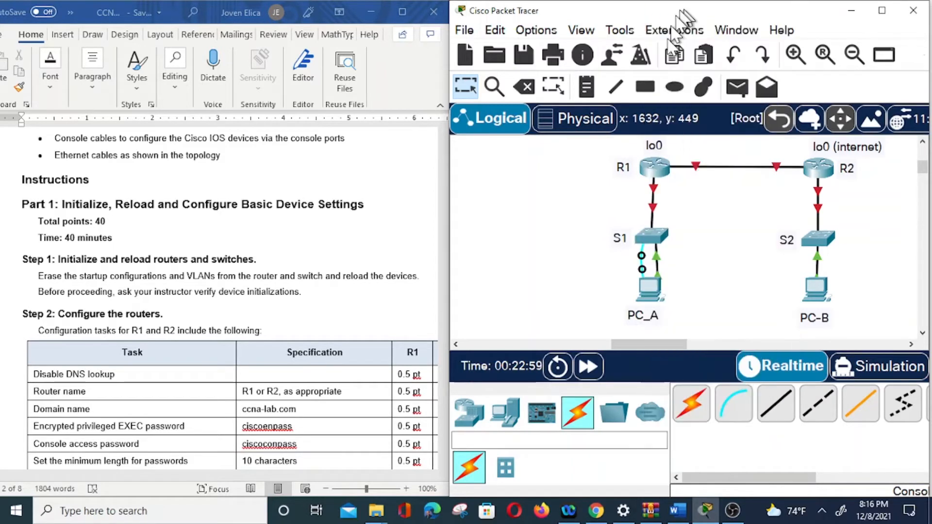
pyautogui.click(648, 290)
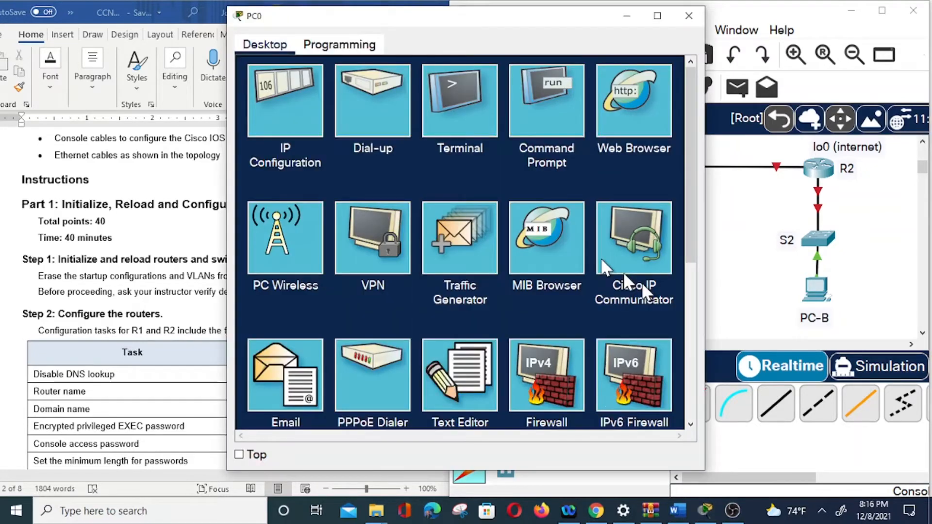
# Open a terminal session to S1 with the default port settings and enter privileged EXEC mode.
pyautogui.click(455, 106)
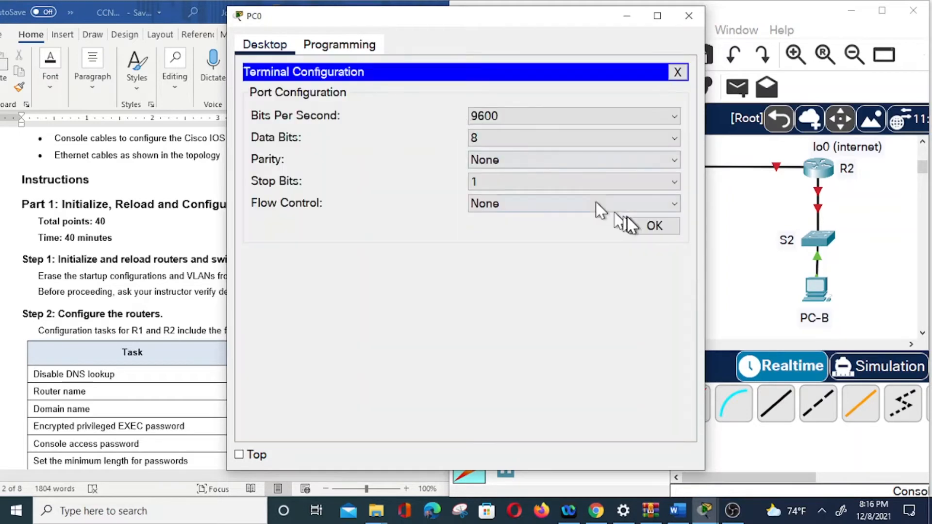
pyautogui.click(651, 227)
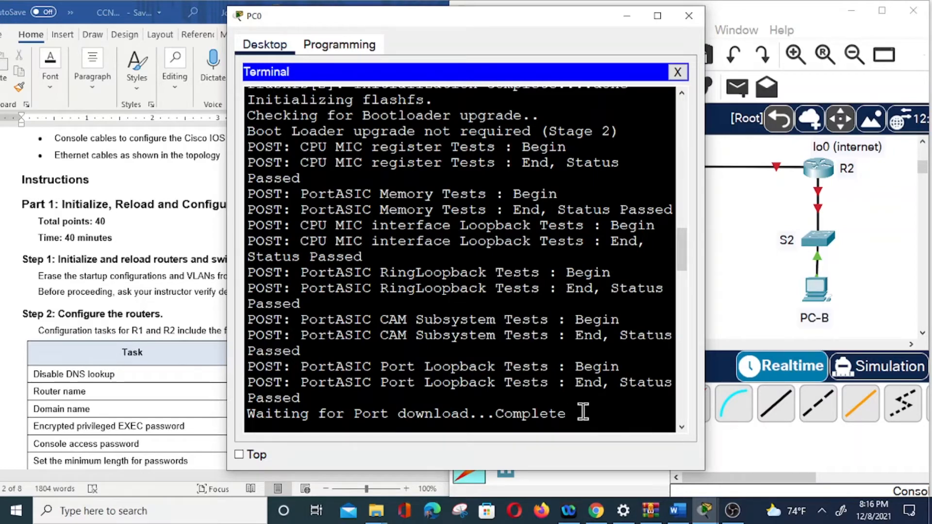
pyautogui.press('Return')
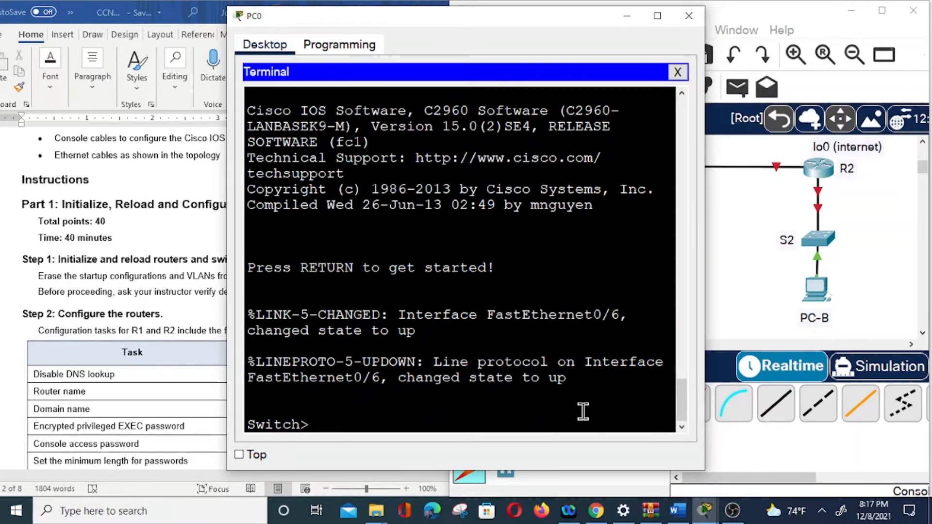
pyautogui.write('en')
pyautogui.press('Return')
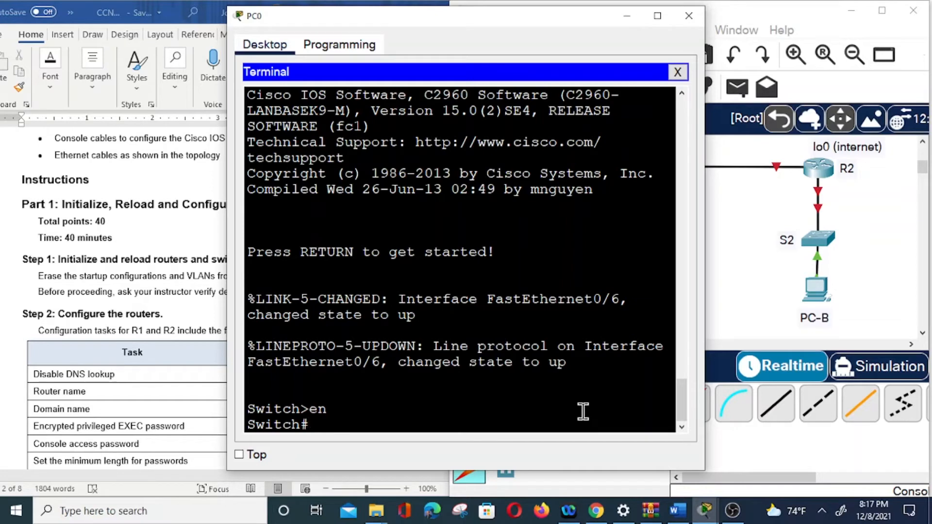
# Erase S1's startup configuration with "erase startup-config" and confirm the erasure.
pyautogui.write('erase')
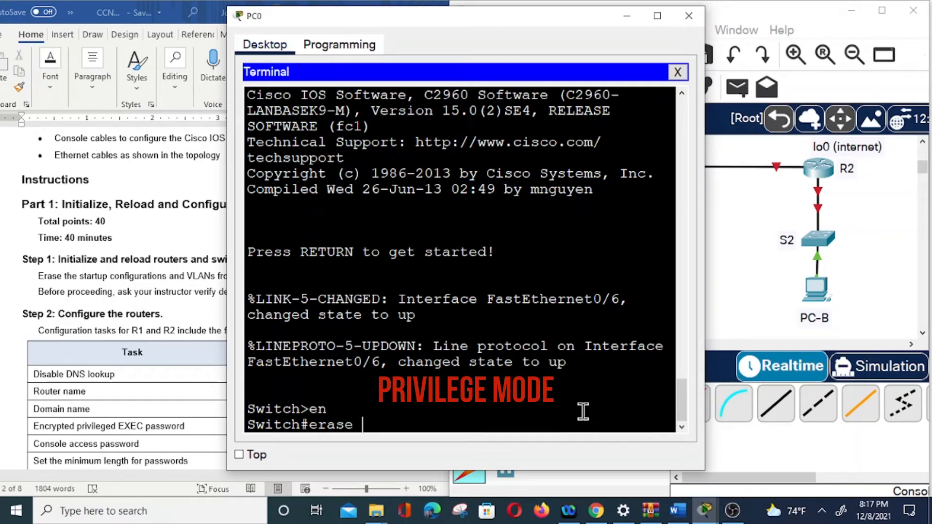
pyautogui.write(' startup')
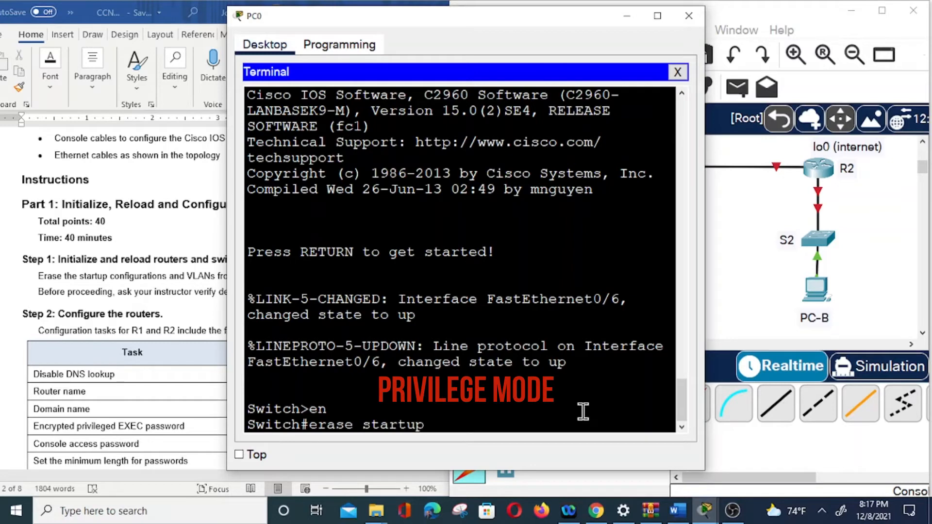
pyautogui.write('-config')
pyautogui.press('Return')
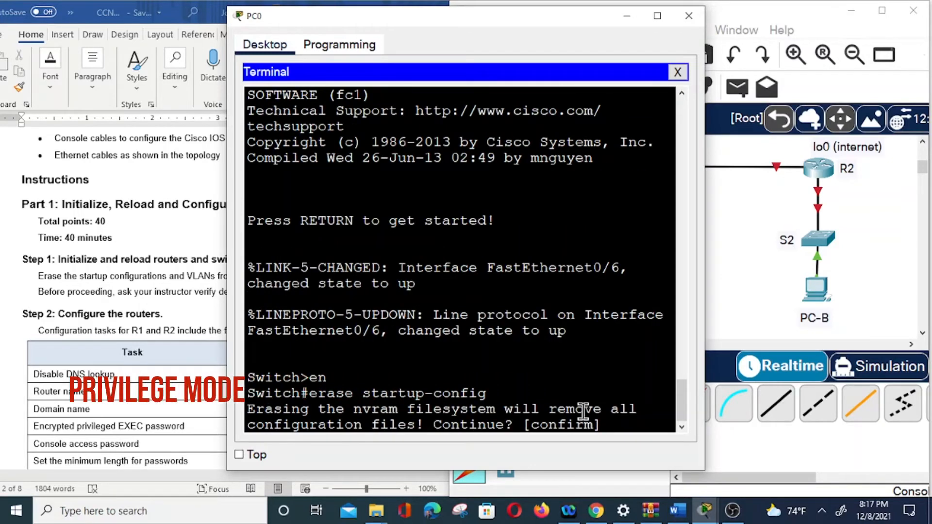
pyautogui.press('Return')
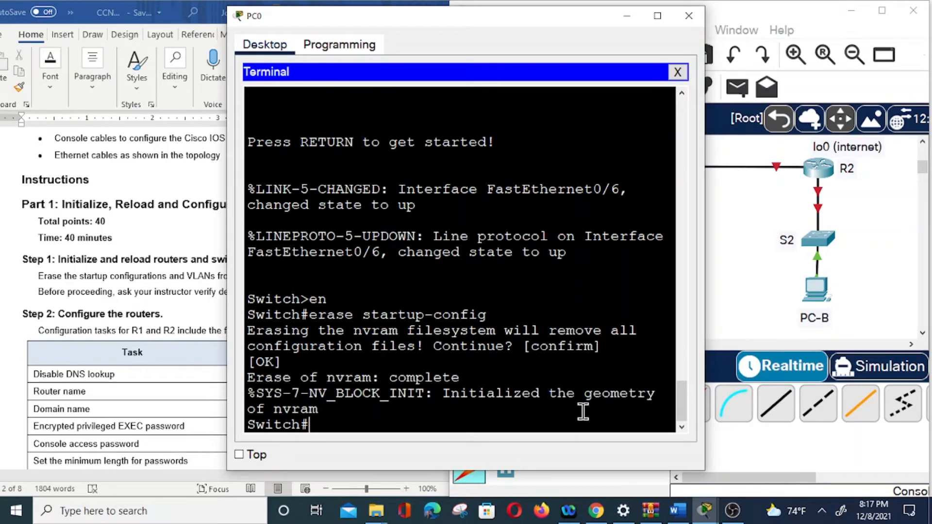
# Delete S1's VLAN database with "delete vlan.dat", accepting the file name and confirming the deletion.
pyautogui.write('delete')
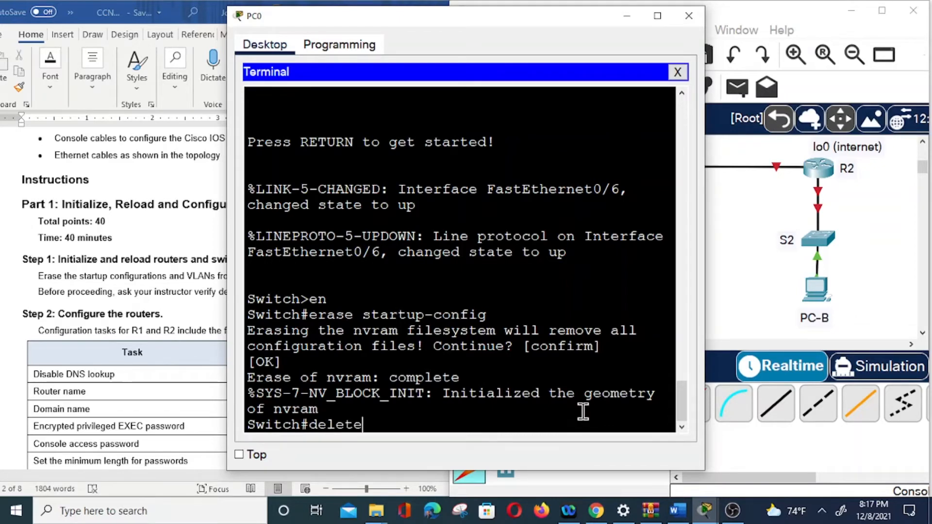
pyautogui.write('.dat')
pyautogui.press('Left')
pyautogui.press('Left')
pyautogui.press('Left')
pyautogui.press('Left')
pyautogui.write('lan')
pyautogui.press('BackSpace')
pyautogui.press('BackSpace')
pyautogui.press('BackSpace')
pyautogui.write('va')
pyautogui.press('BackSpace')
pyautogui.write('lan')
pyautogui.press('Right')
pyautogui.press('Right')
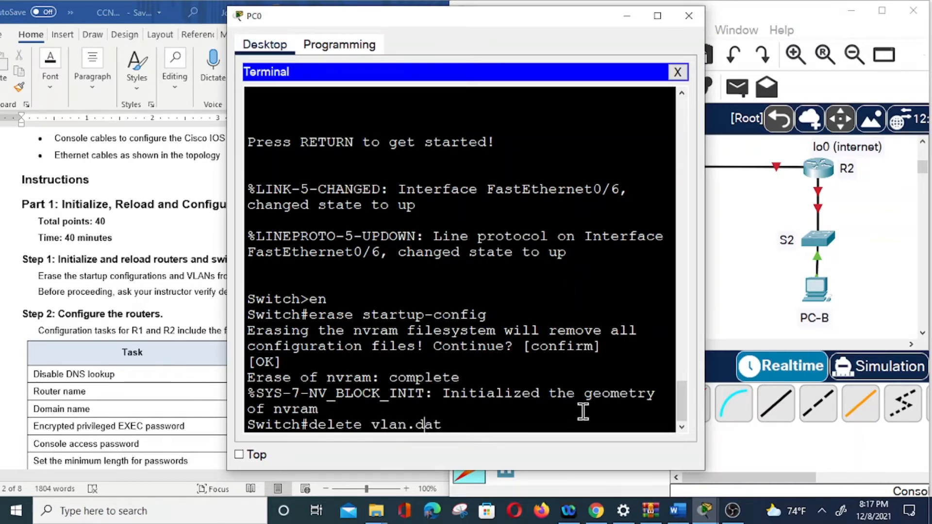
pyautogui.press('Return')
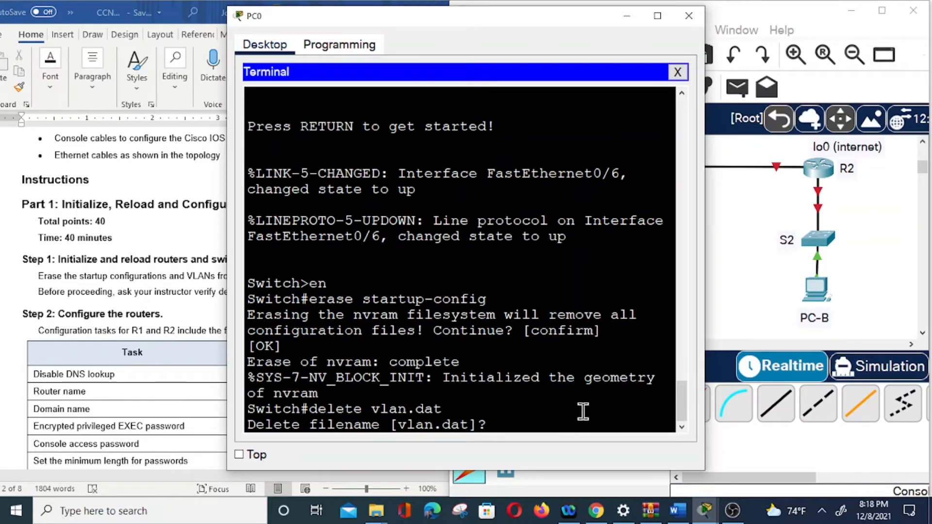
pyautogui.press('Return')
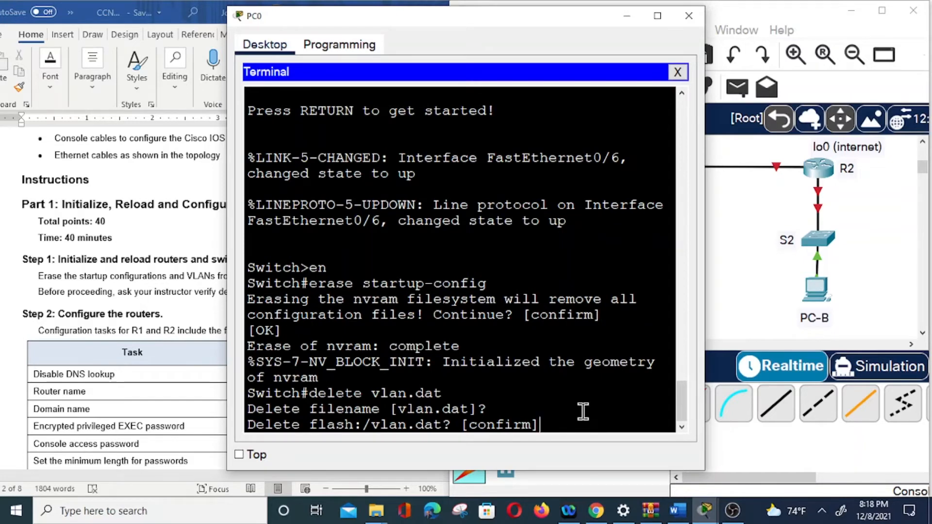
pyautogui.press('Return')
# Reload S1, confirm the reload, and close the PC_A window once the switch prompt is back.
pyautogui.write('reload')
pyautogui.press('Return')
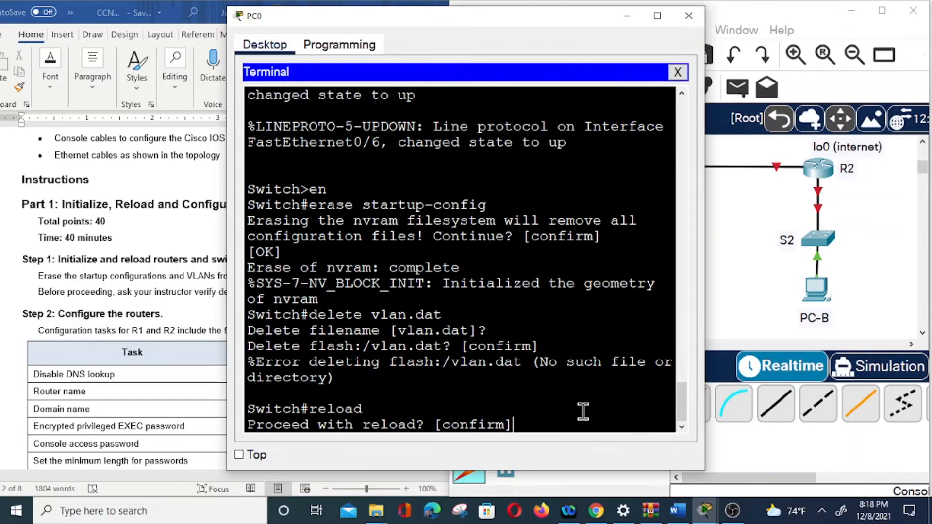
pyautogui.press('Return')
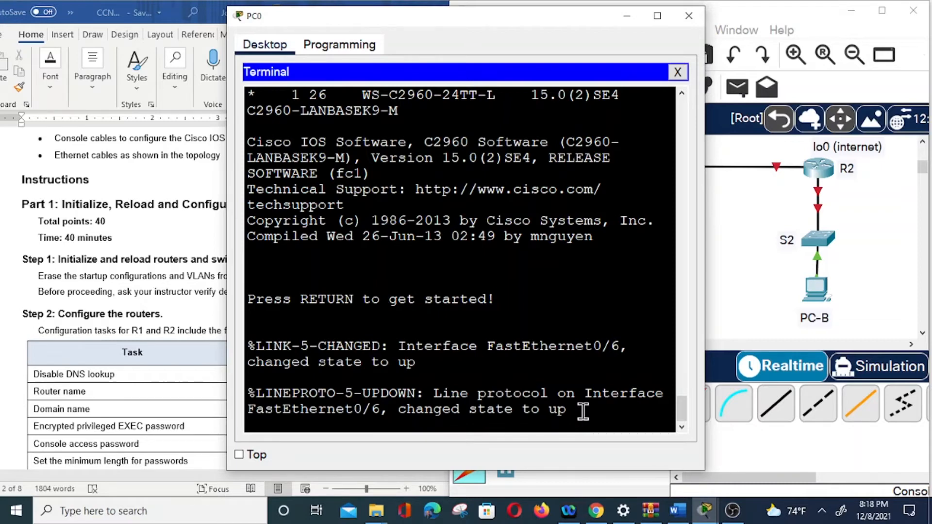
pyautogui.press('Return')
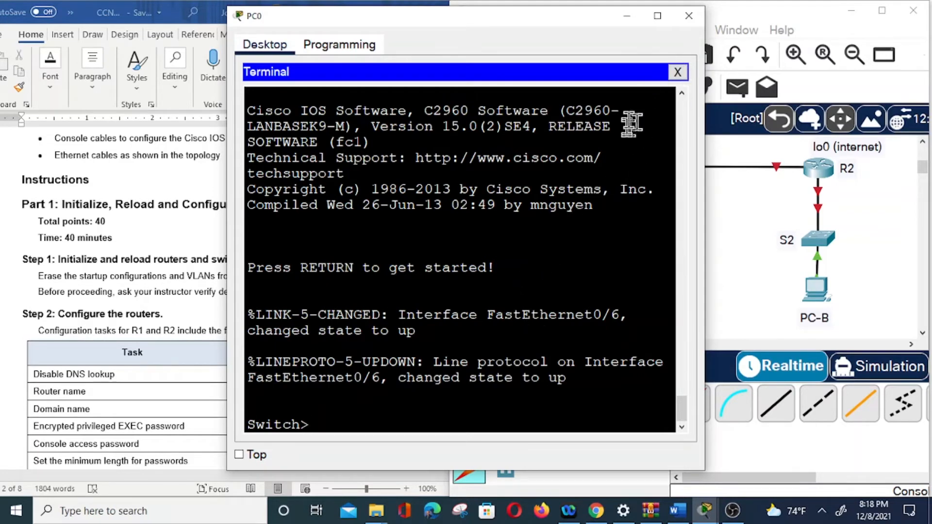
pyautogui.moveTo(539, 22); pyautogui.dragTo(639, 18)
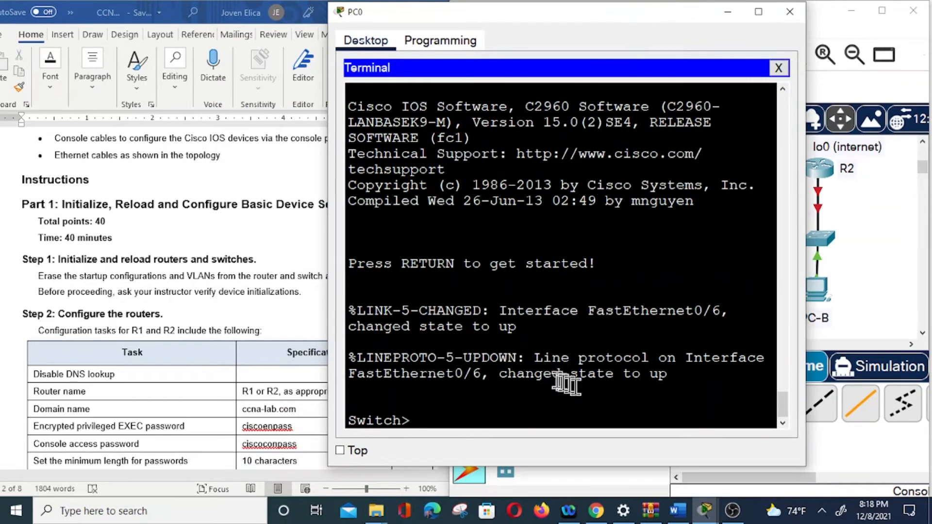
pyautogui.click(791, 11)
# Move the switch end of PC_A's console cable from S1 to the Console port of R1.
pyautogui.click(642, 256)
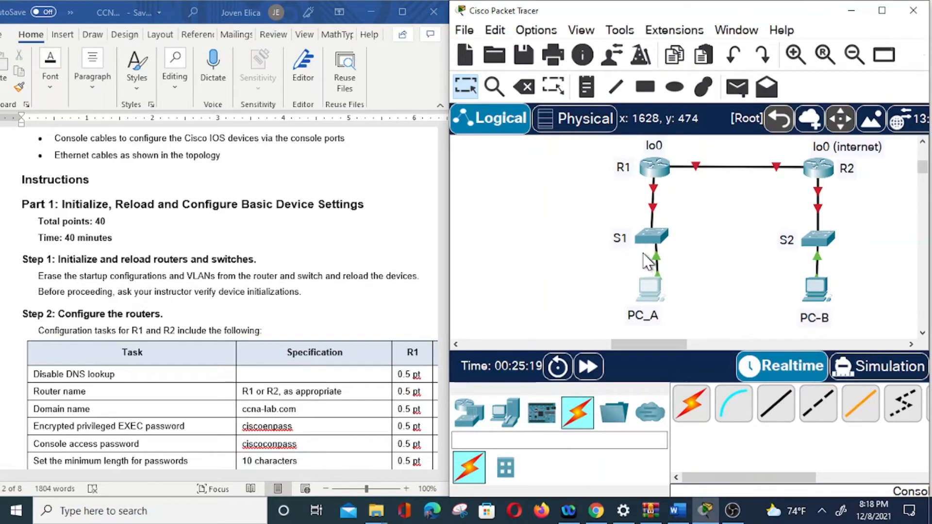
pyautogui.click(651, 170)
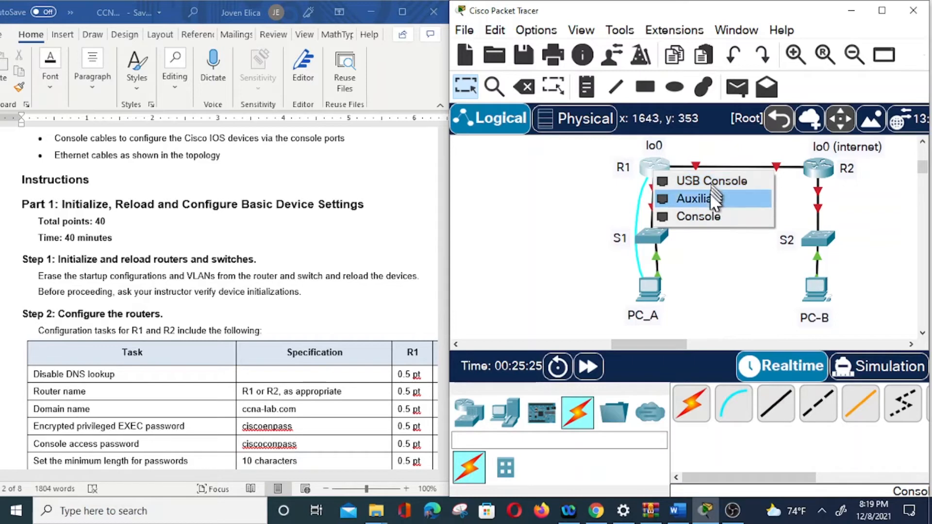
pyautogui.click(700, 216)
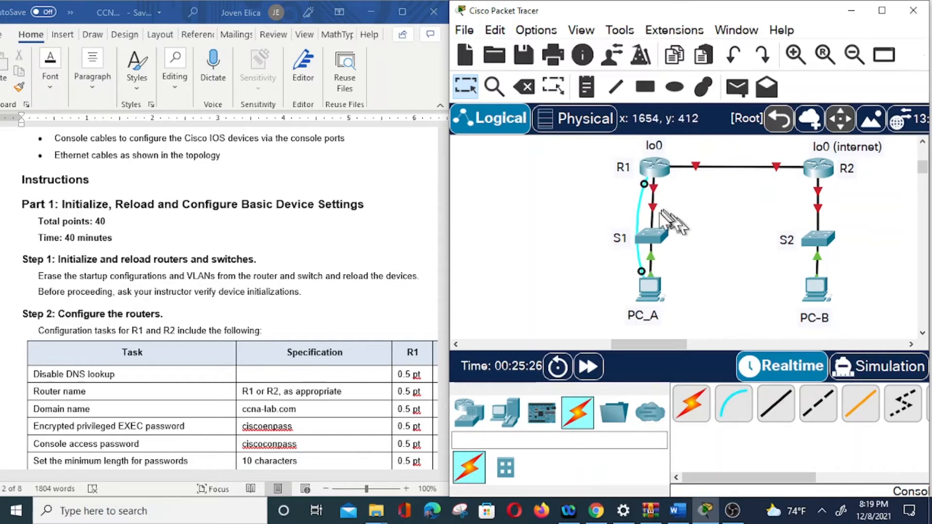
# Open a terminal session from PC_A to R1 with default port settings and place its window beside the instructions.
pyautogui.click(647, 287)
pyautogui.click(483, 127)
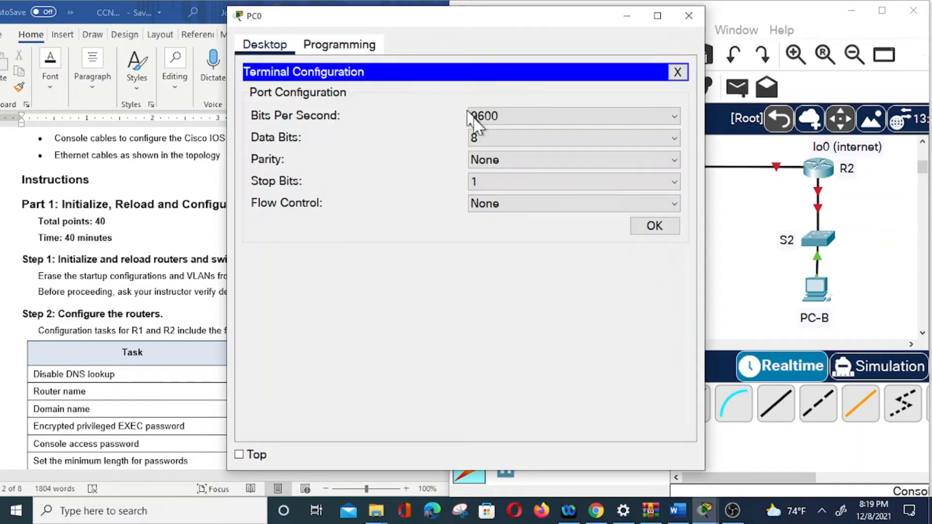
pyautogui.click(651, 230)
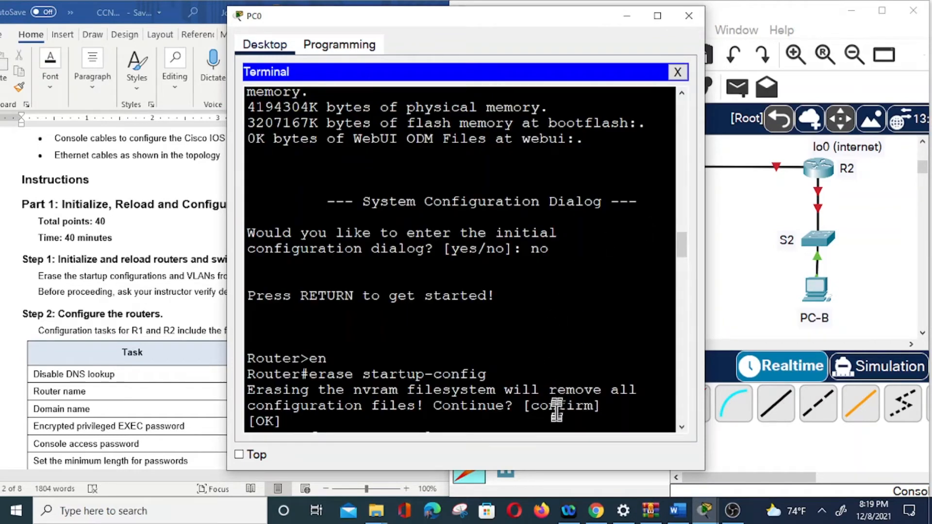
pyautogui.press('Return')
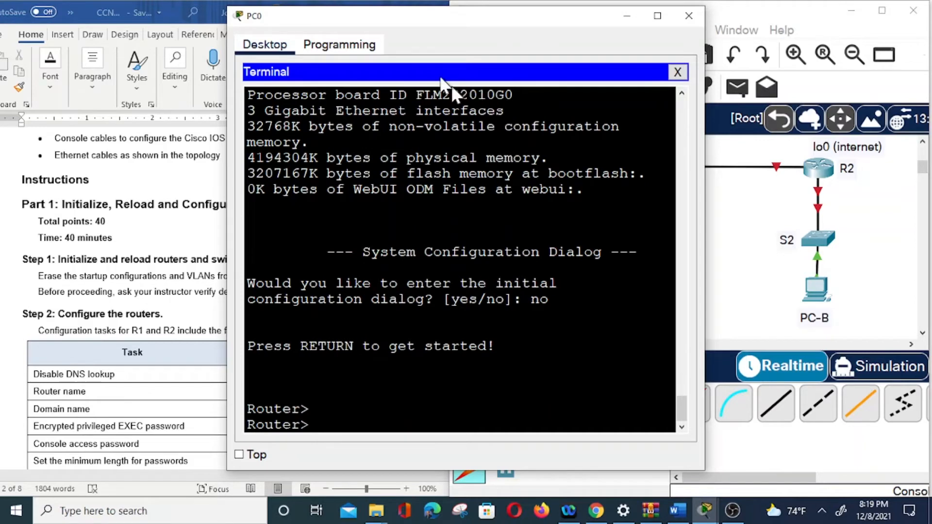
pyautogui.moveTo(383, 21); pyautogui.dragTo(543, 29)
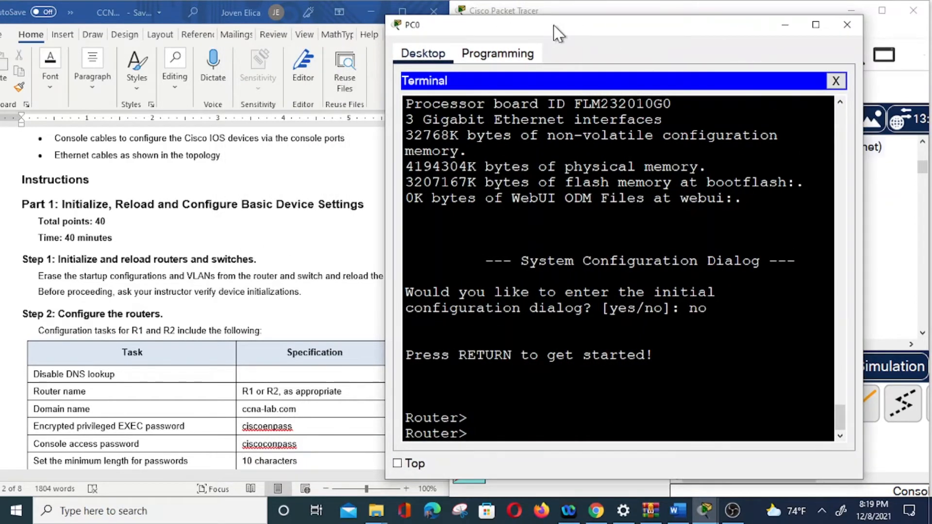
pyautogui.moveTo(553, 28); pyautogui.dragTo(620, 25)
# Bring the router configuration task table into view and enter global configuration mode on R1 with "config t".
pyautogui.scroll(-3, 294, 321)
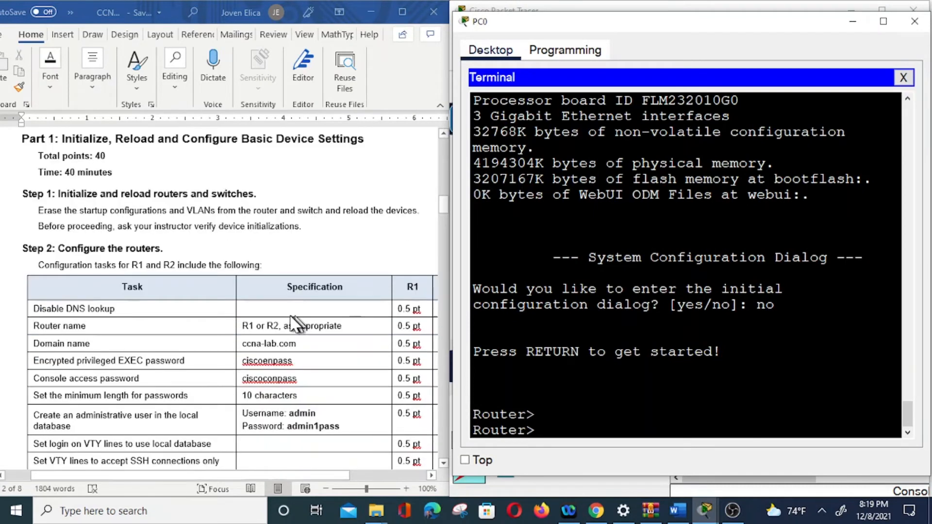
pyautogui.scroll(-1, 294, 320)
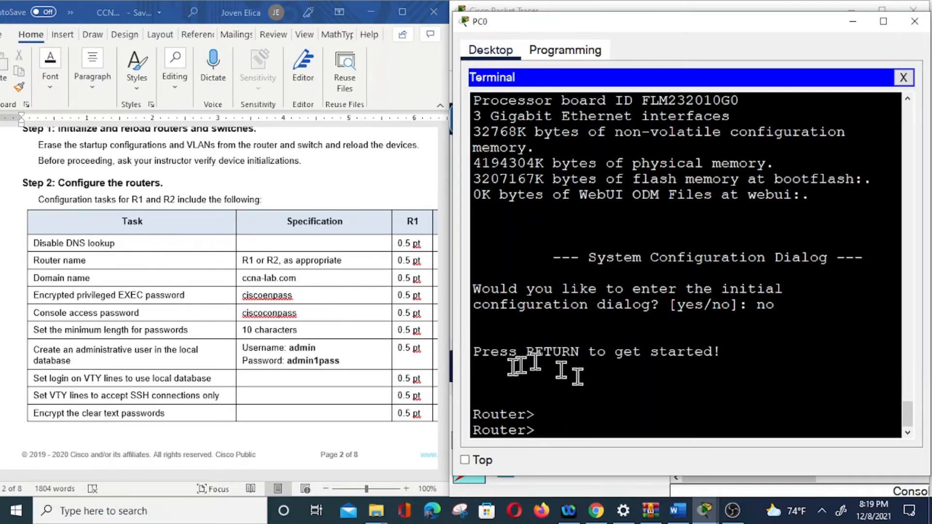
pyautogui.write('en')
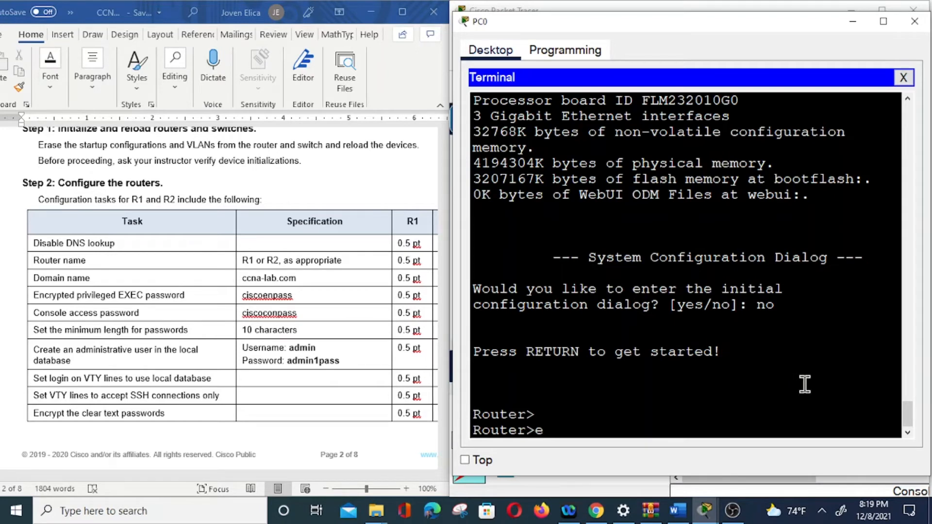
pyautogui.press('Return')
pyautogui.write('config t')
pyautogui.press('Return')
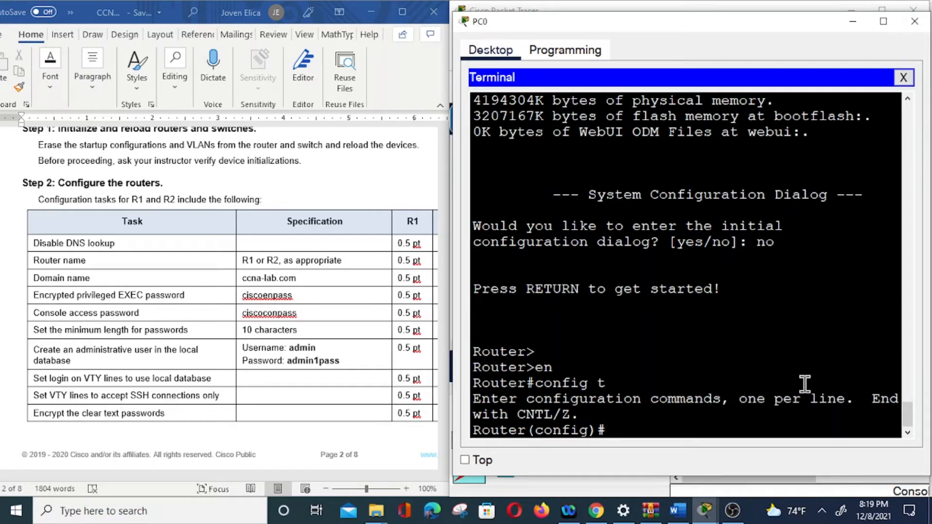
# Disable DNS lookup on R1 with "no ip domain-lookup".
pyautogui.write('no ip domain-lookup')
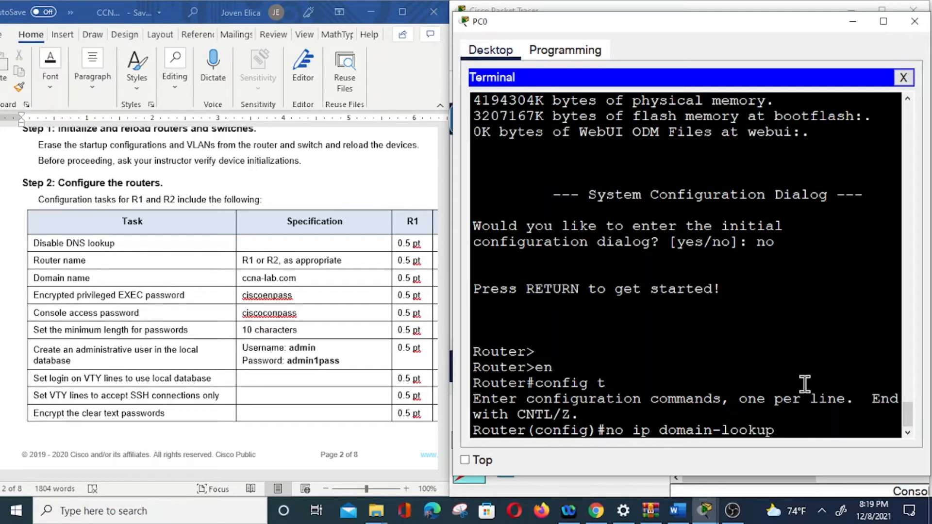
pyautogui.press('Return')
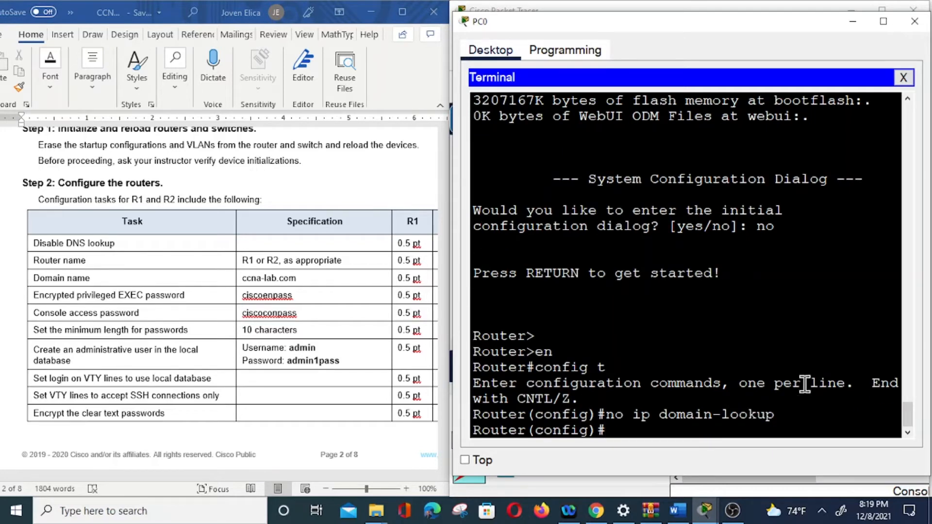
# Set the router's hostname to R1.
pyautogui.write('hostname')
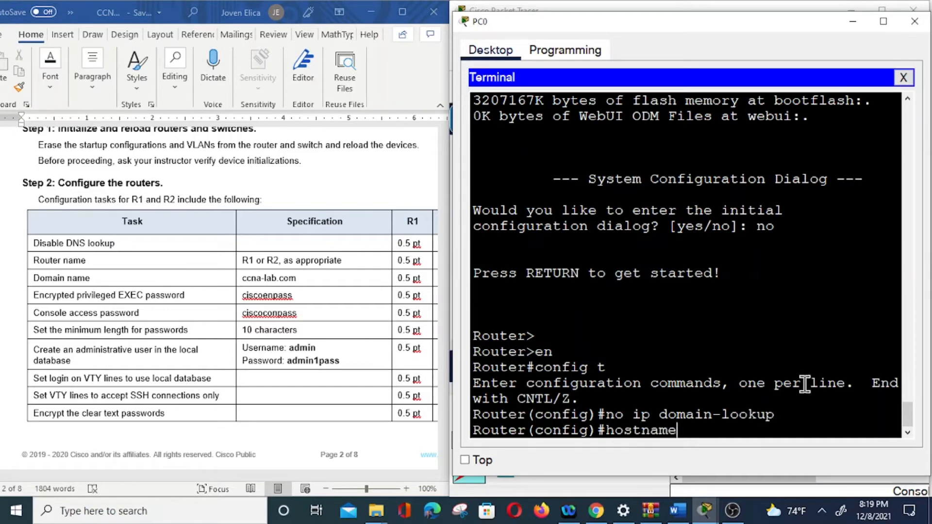
pyautogui.write(' R1')
pyautogui.press('Return')
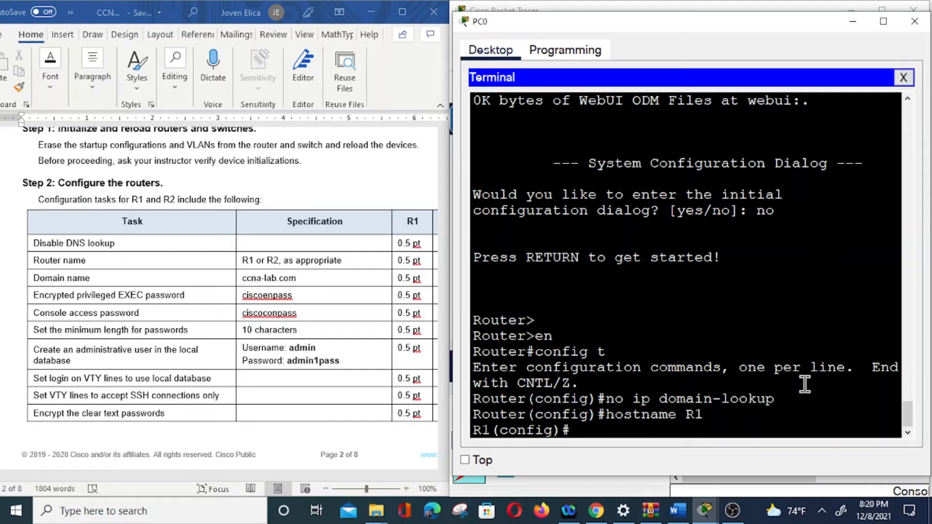
# Set R1's IP domain name to ccna-lab.com.
pyautogui.write('ip domain-name')
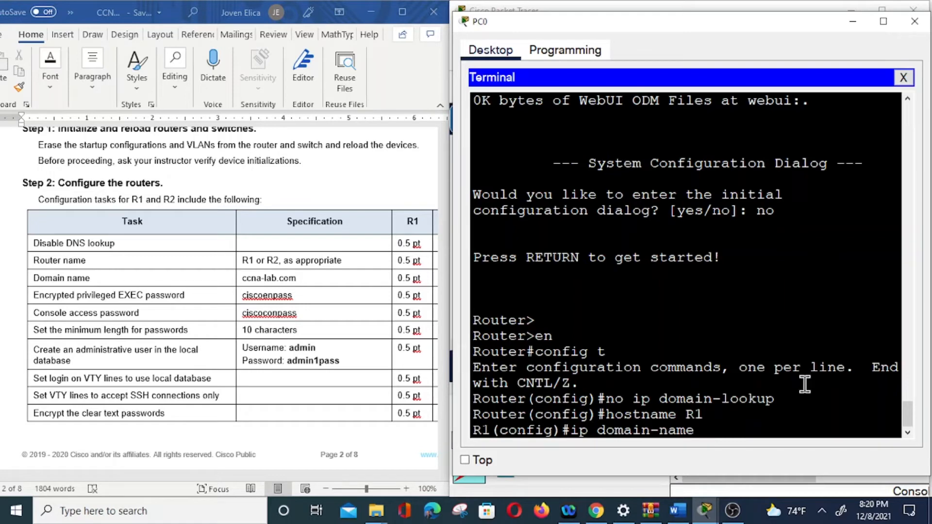
pyautogui.write('ccna-lab.com')
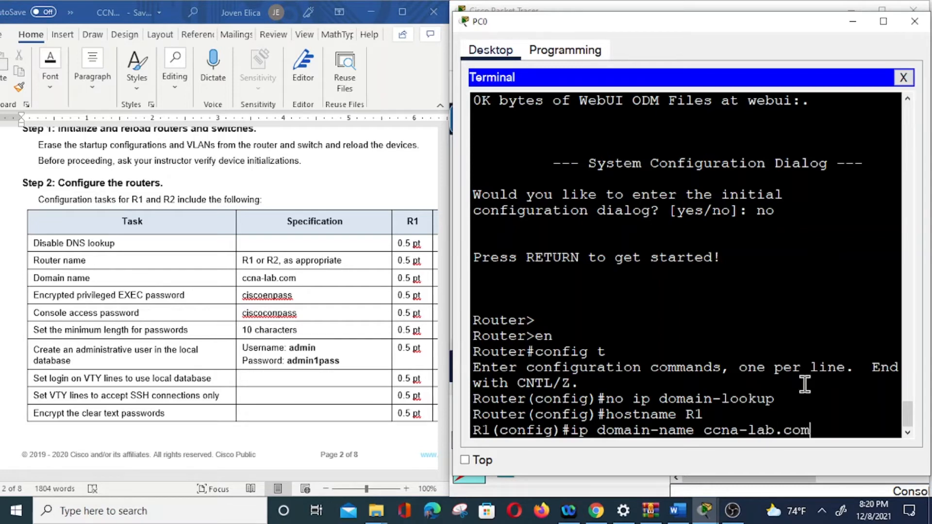
pyautogui.press('Return')
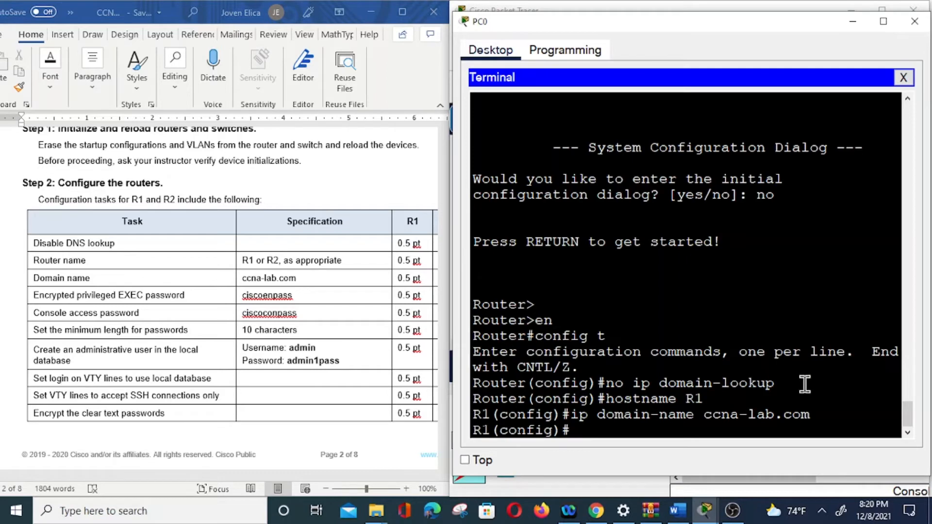
# Set R1's encrypted privileged EXEC password with "enable secret", using the password specified in the task table.
pyautogui.write('enable secret')
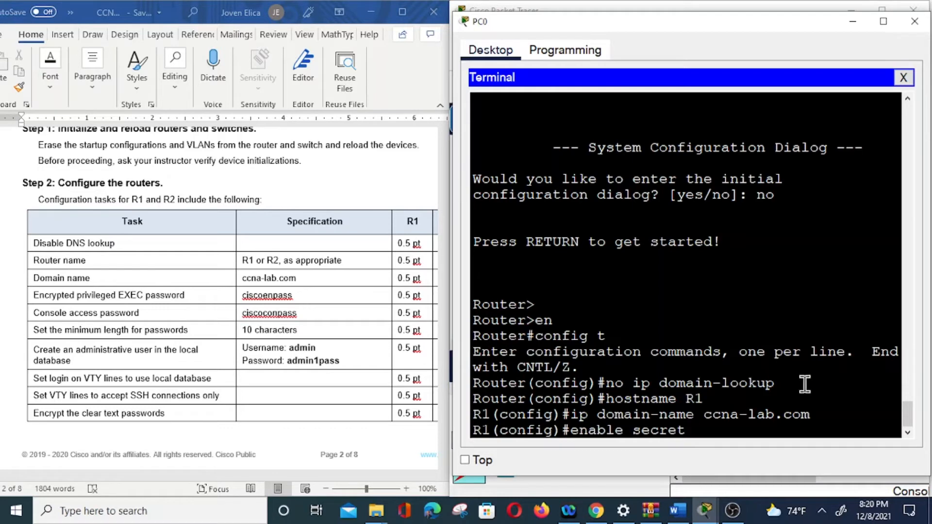
pyautogui.write(' ciscoenpass')
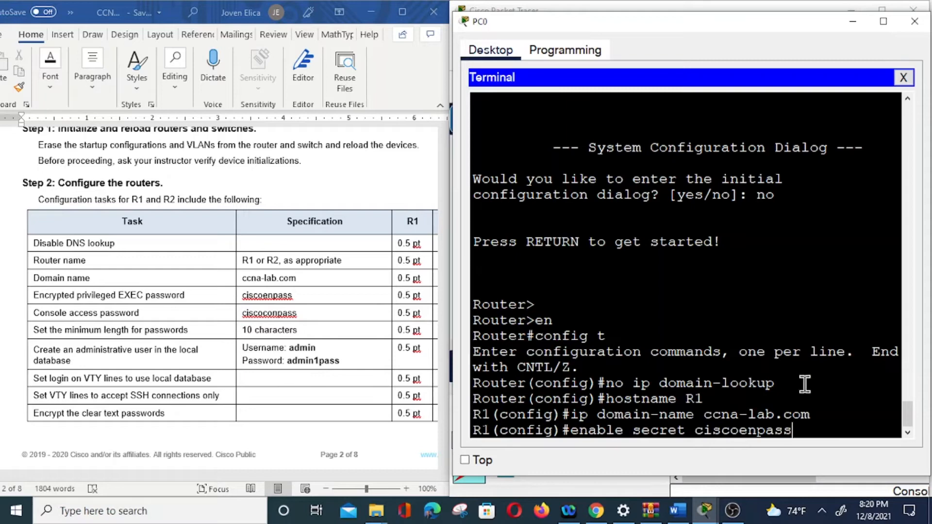
pyautogui.press('Return')
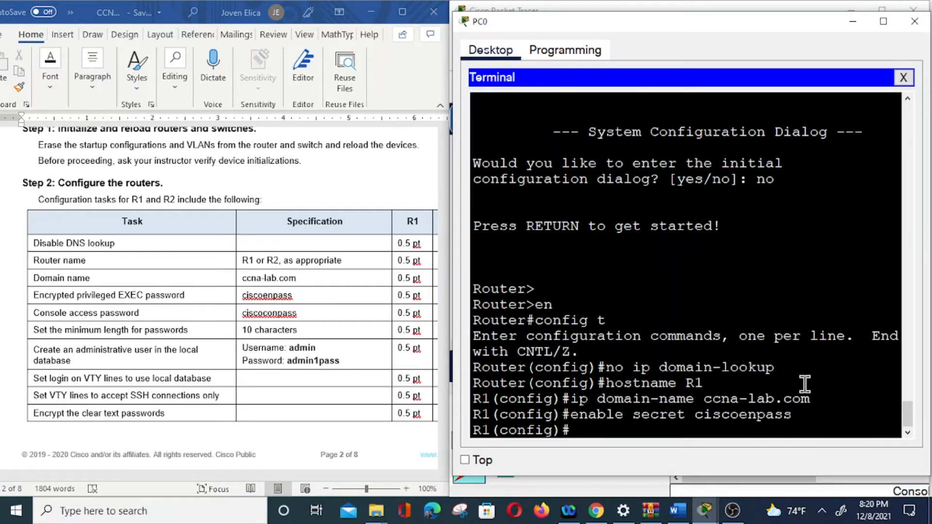
# Enter line configuration mode for R1's console line with "line con 0".
pyautogui.write('line con')
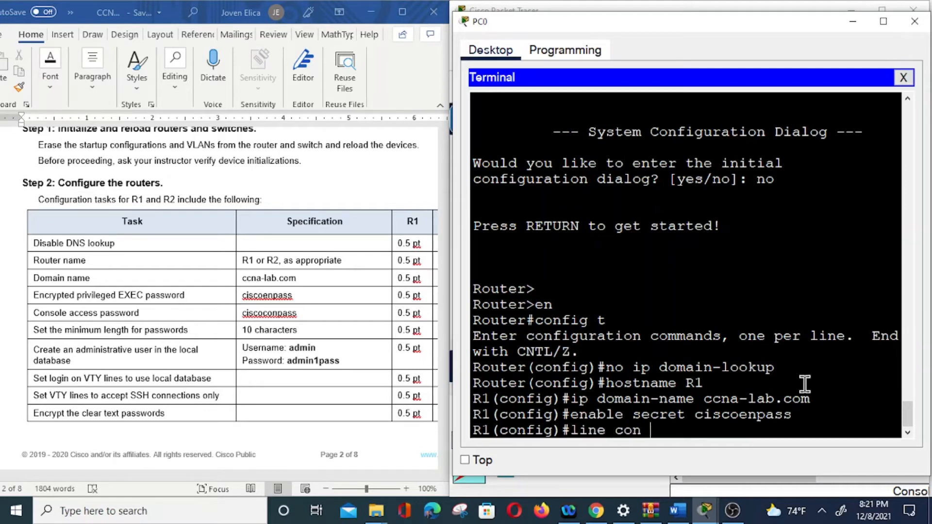
pyautogui.write(' 1')
pyautogui.press('Return')
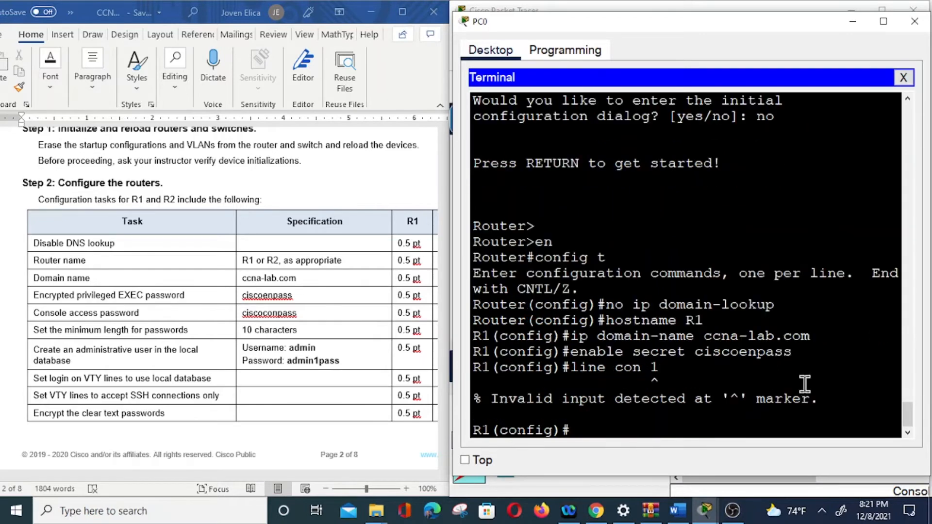
pyautogui.press('Up')
pyautogui.press('BackSpace')
pyautogui.write('0')
pyautogui.press('Return')
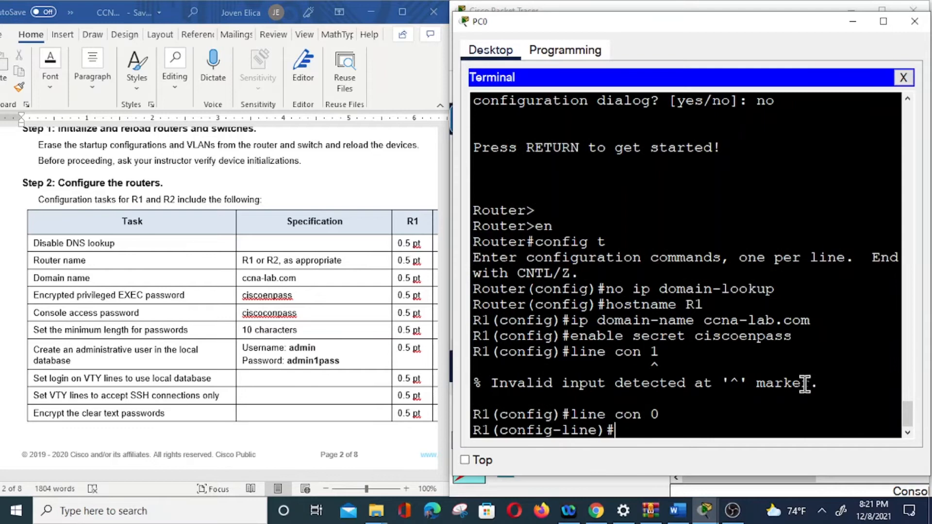
# Set the access password on R1's console line.
pyautogui.write('password')
pyautogui.write(' cis')
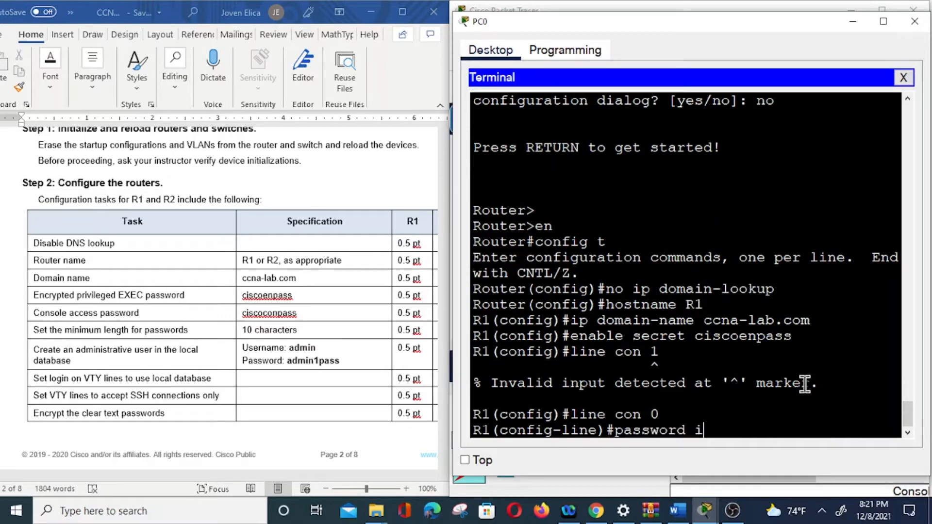
pyautogui.press('BackSpace')
pyautogui.press('BackSpace')
pyautogui.write('isco')
pyautogui.write('on')
pyautogui.write('pass')
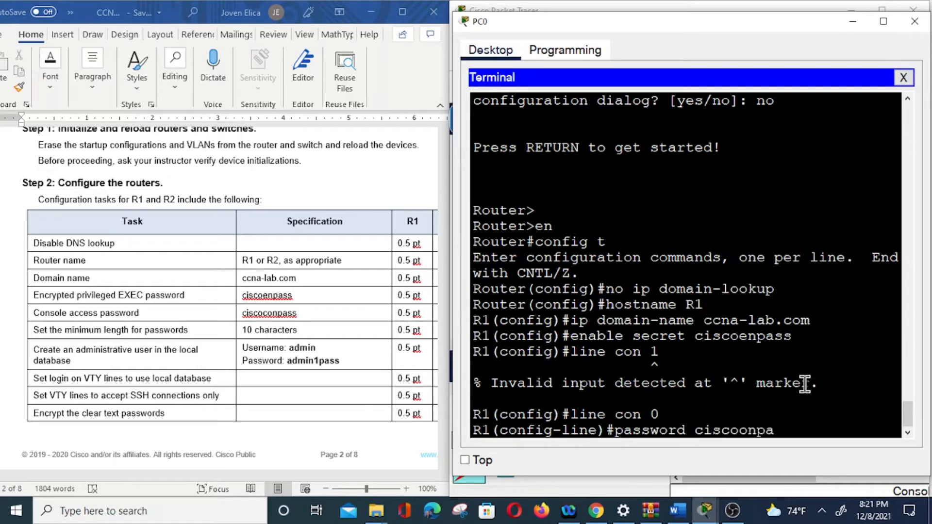
pyautogui.press('Return')
# Enable login on the console line and return to global configuration mode.
pyautogui.write('login')
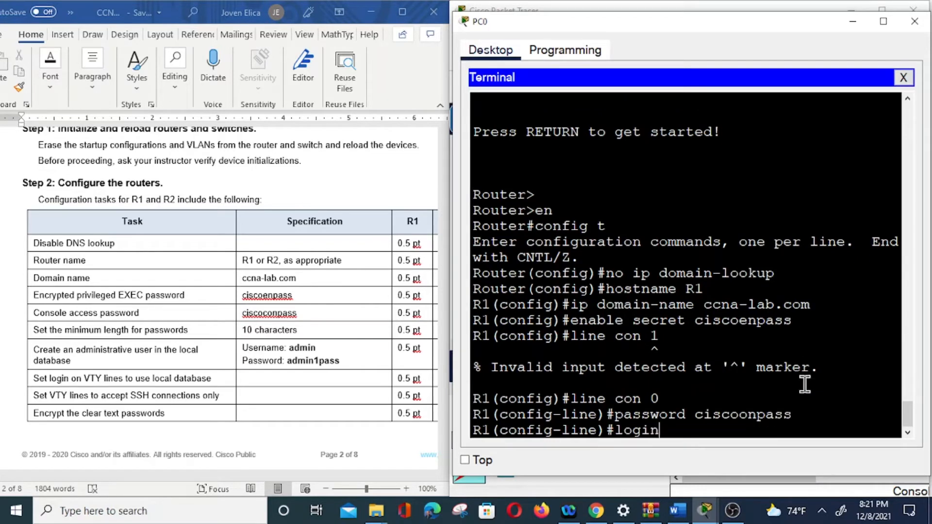
pyautogui.press('Return')
pyautogui.write('exit')
pyautogui.press('Return')
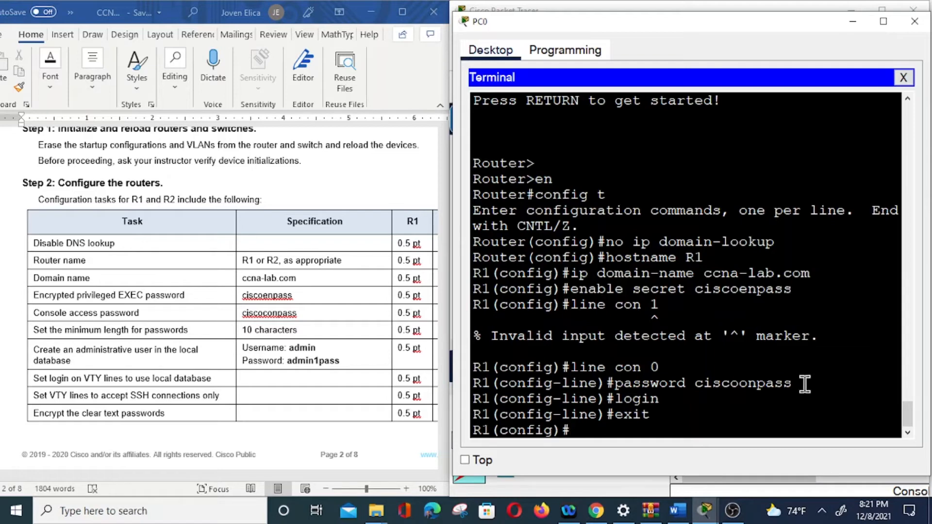
# Set R1's minimum password length to 10 characters with "security passwords min-length 10".
pyautogui.write('security pas')
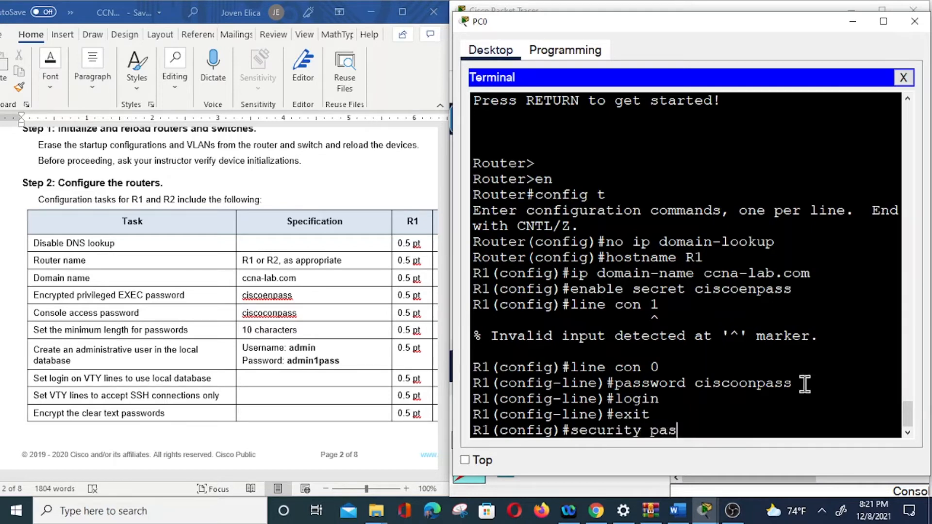
pyautogui.write('swords min-le')
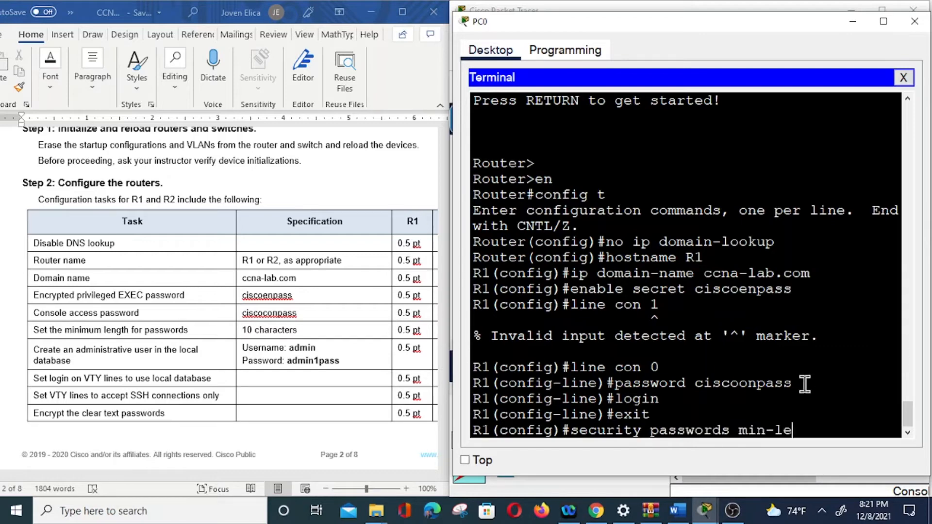
pyautogui.write('ngth 10')
pyautogui.press('Return')
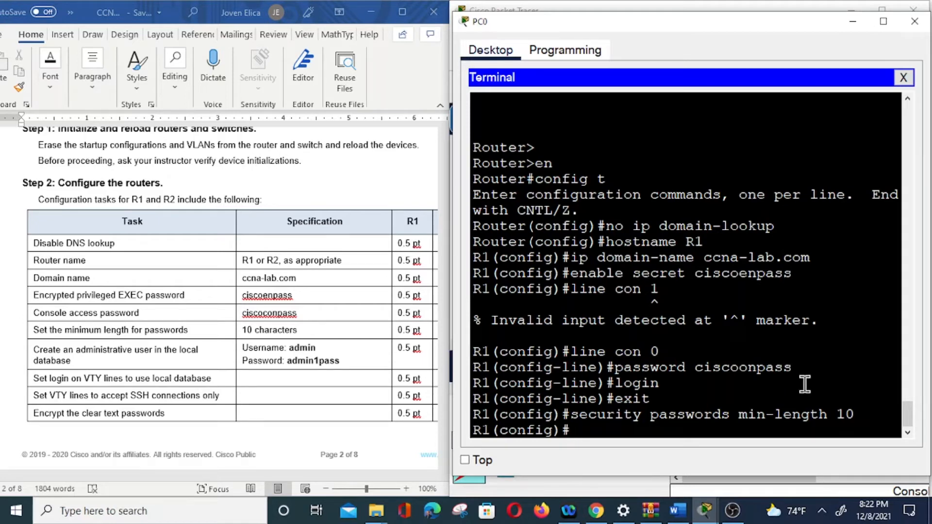
# Create the local administrative user "admin" on R1 with the secret password specified in the task table.
pyautogui.write('username')
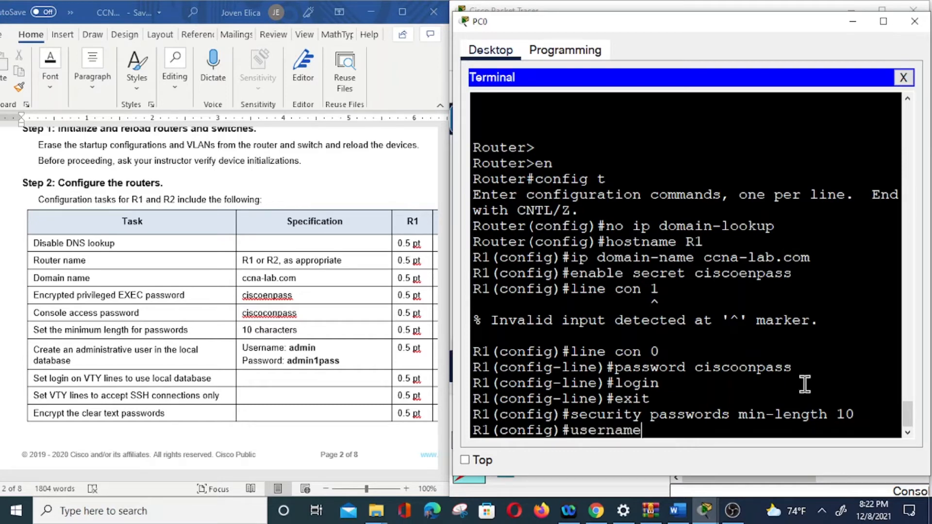
pyautogui.write(' admin secret')
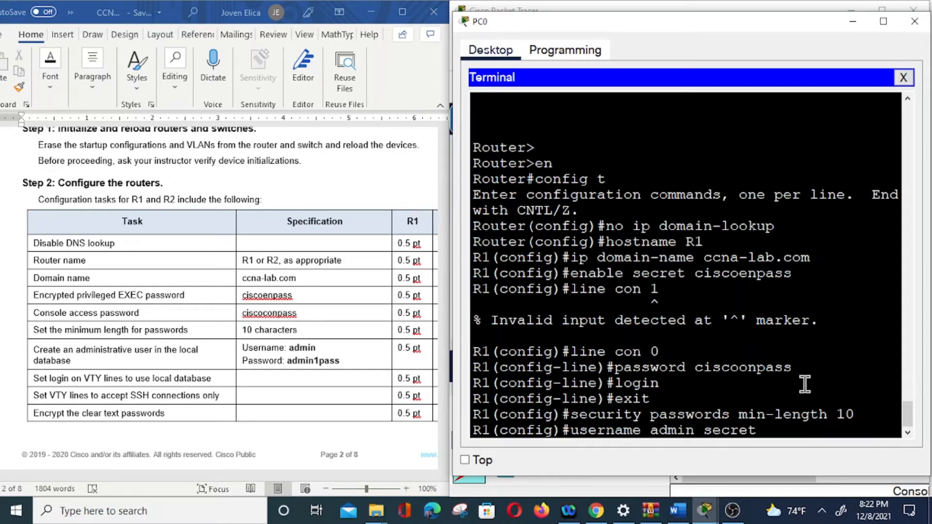
pyautogui.write(' admin1pass')
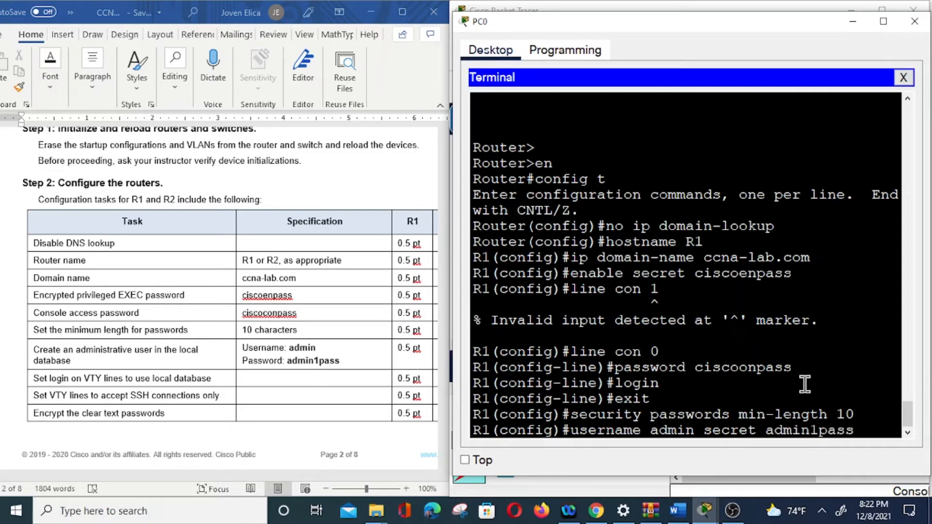
pyautogui.press('Return')
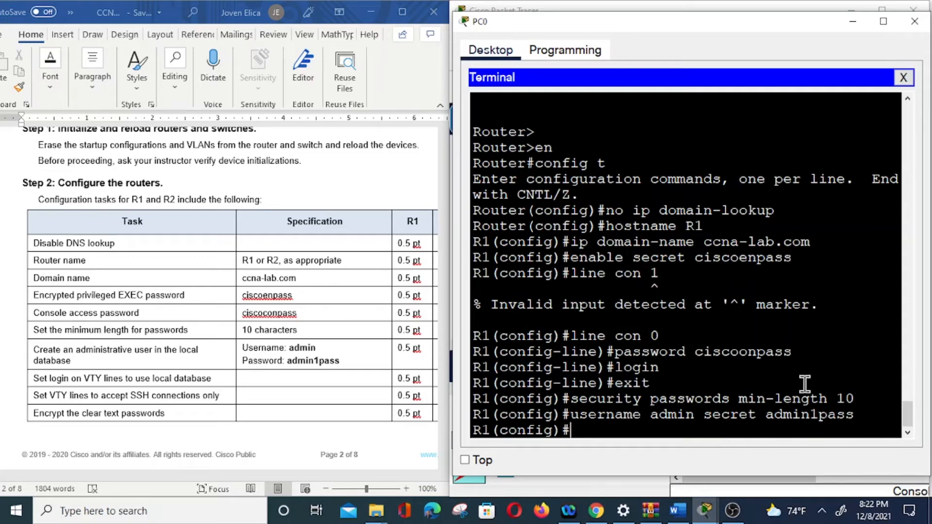
# Set VTY lines 0 4 on R1 to authenticate against the local user database with "login local".
pyautogui.write('line vty 0 4')
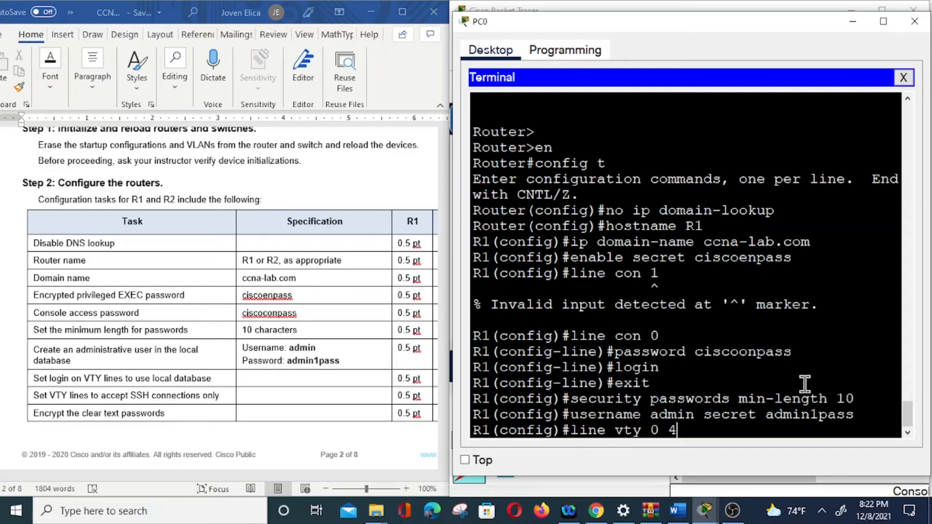
pyautogui.press('Return')
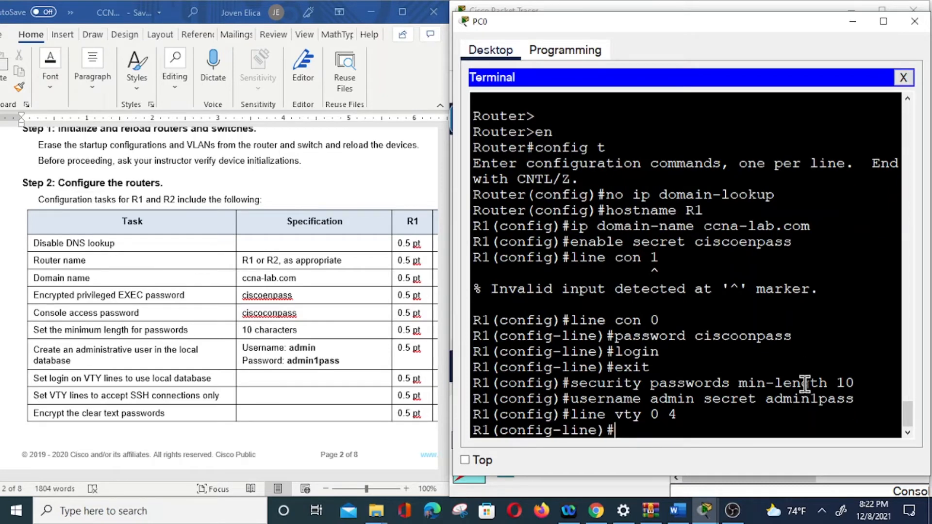
pyautogui.write('logi')
pyautogui.press('BackSpace')
pyautogui.write('gin local')
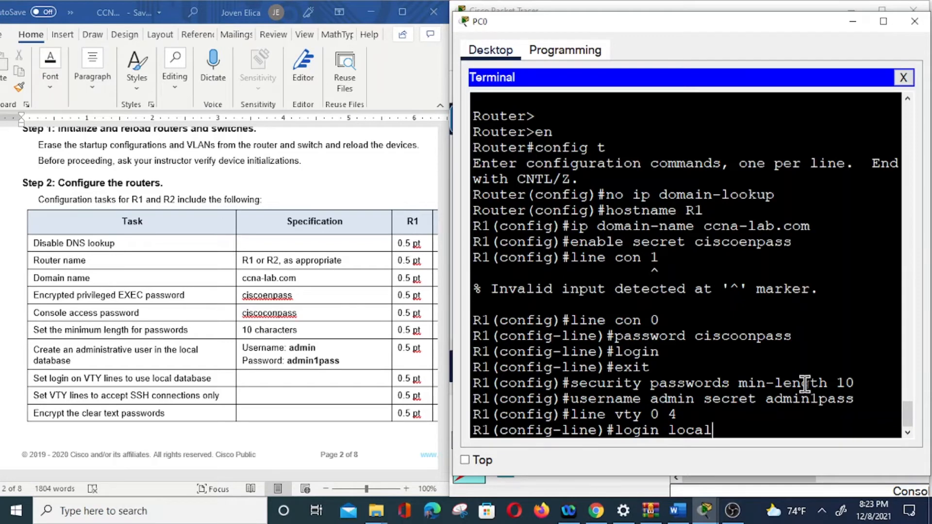
pyautogui.press('Return')
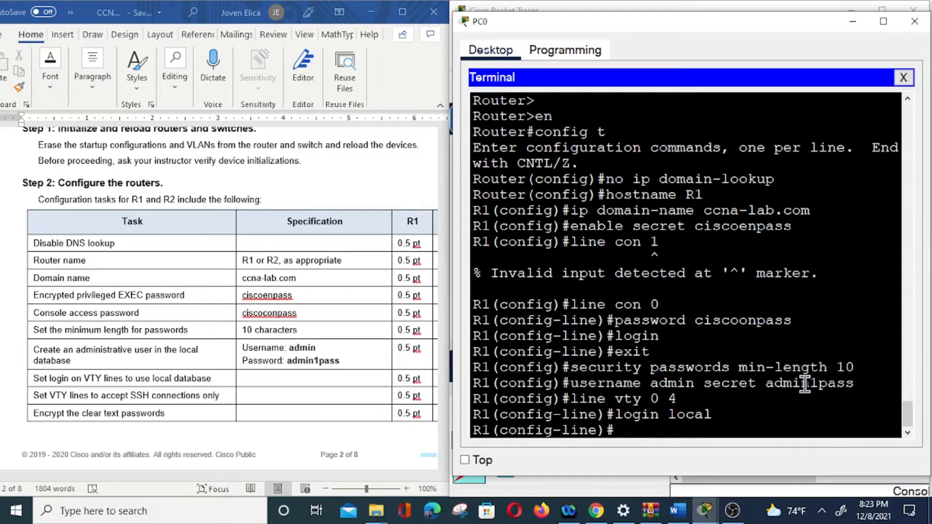
# Restrict the VTY lines to SSH connections with "transport input ssh" and return to global configuration mode.
pyautogui.write('transport')
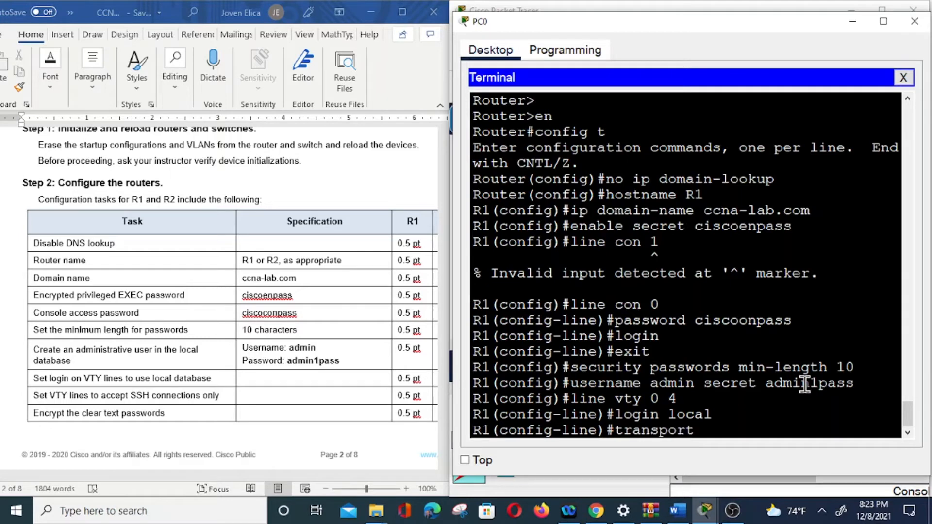
pyautogui.write(' u')
pyautogui.press('BackSpace')
pyautogui.write('input ssh')
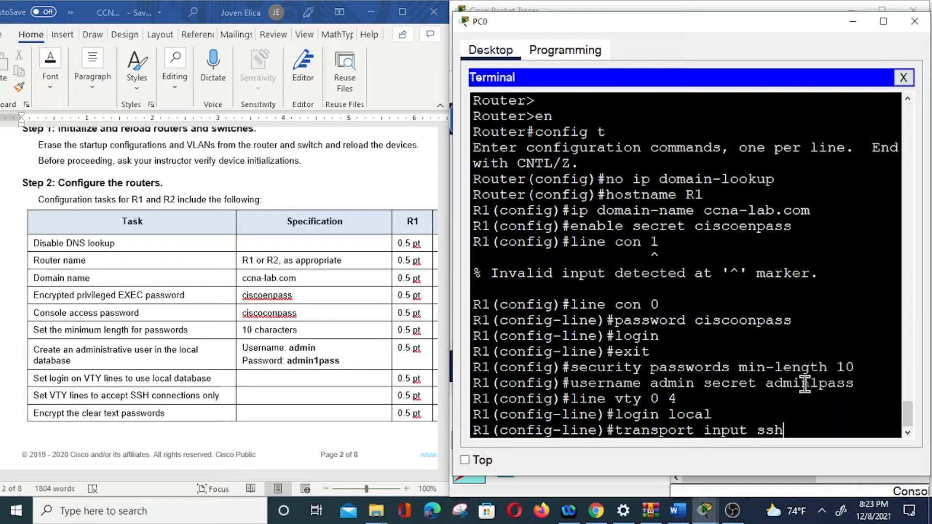
pyautogui.press('Return')
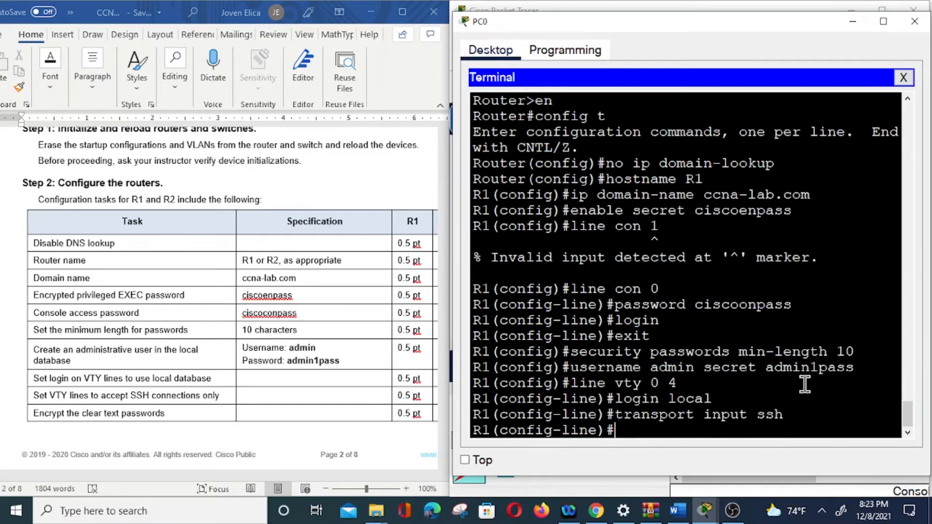
pyautogui.write('exit')
pyautogui.press('Return')
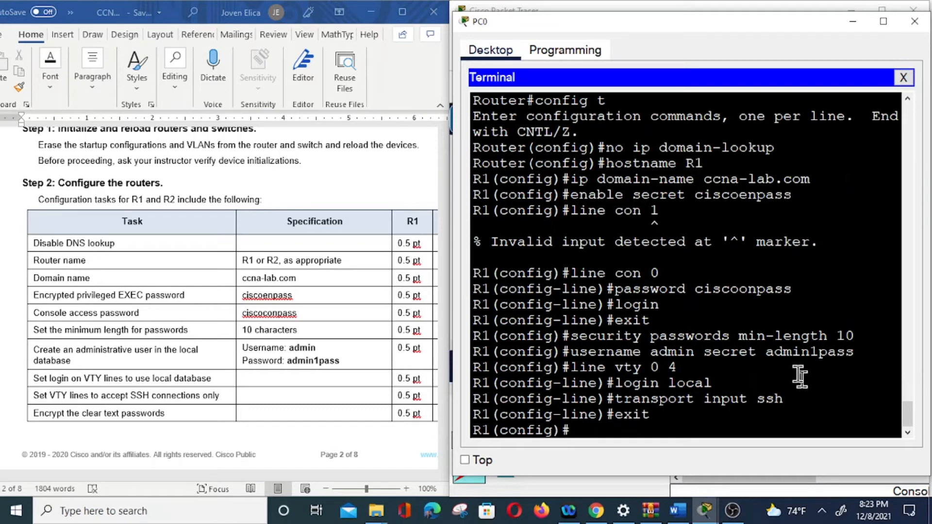
# Configure R1's MOTD banner as "Unathorized Access is Prohibited", using $ as the delimiter.
pyautogui.scroll(-3, 290, 393)
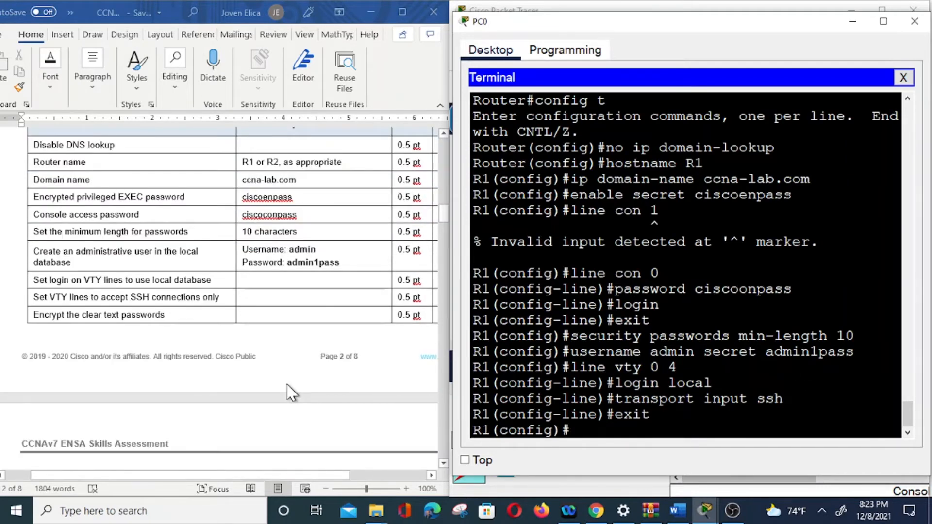
pyautogui.scroll(-2, 289, 392)
pyautogui.scroll(-3, 290, 392)
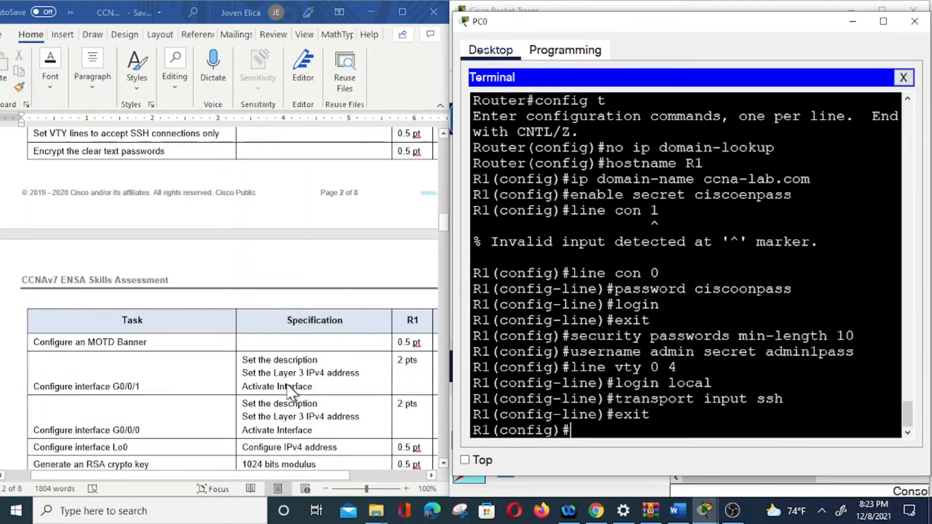
pyautogui.scroll(-2, 290, 392)
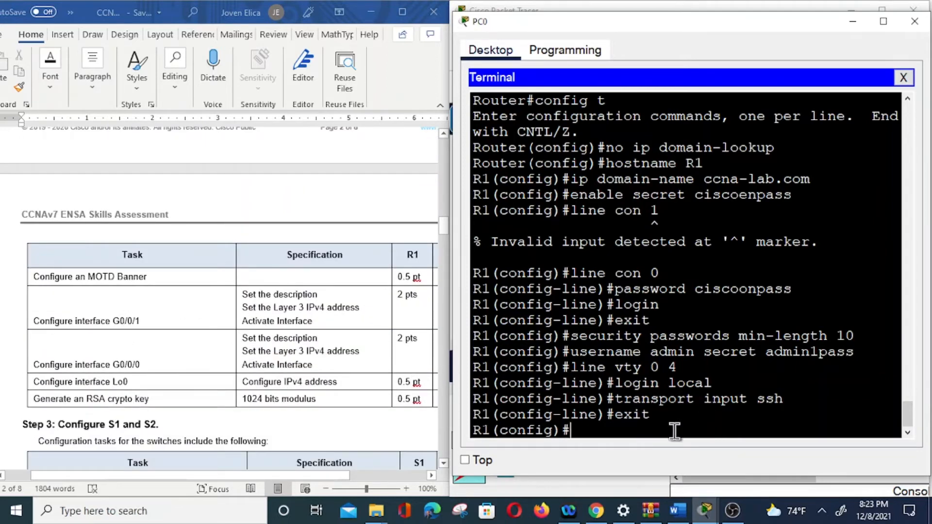
pyautogui.write('banner motd')
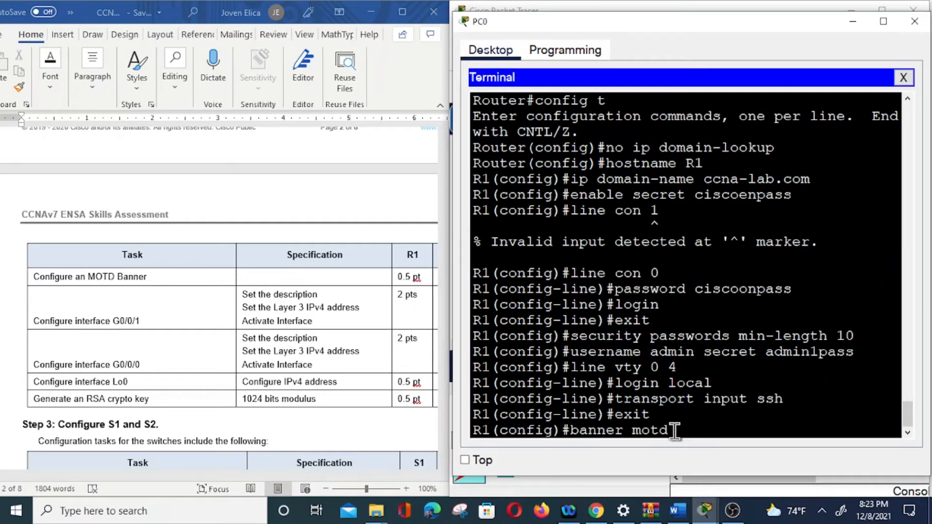
pyautogui.write(' $Unathori')
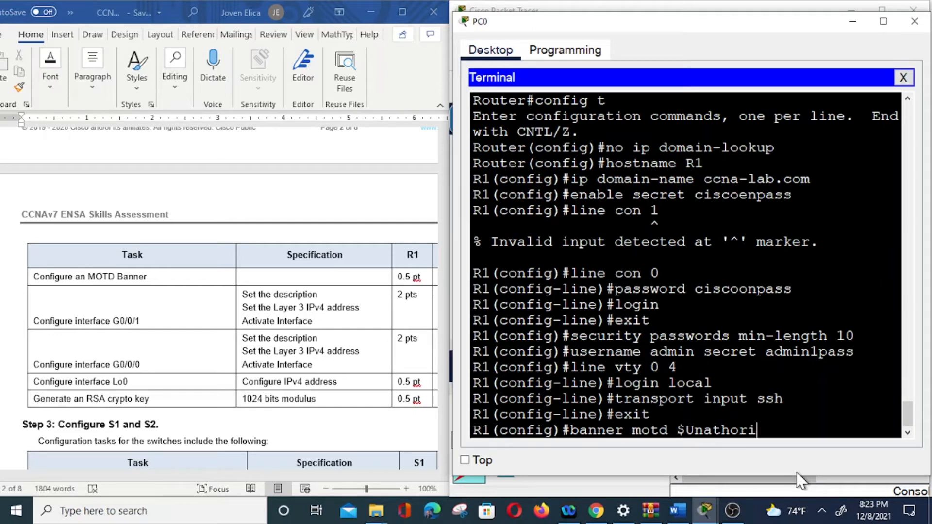
pyautogui.write('zed Access i')
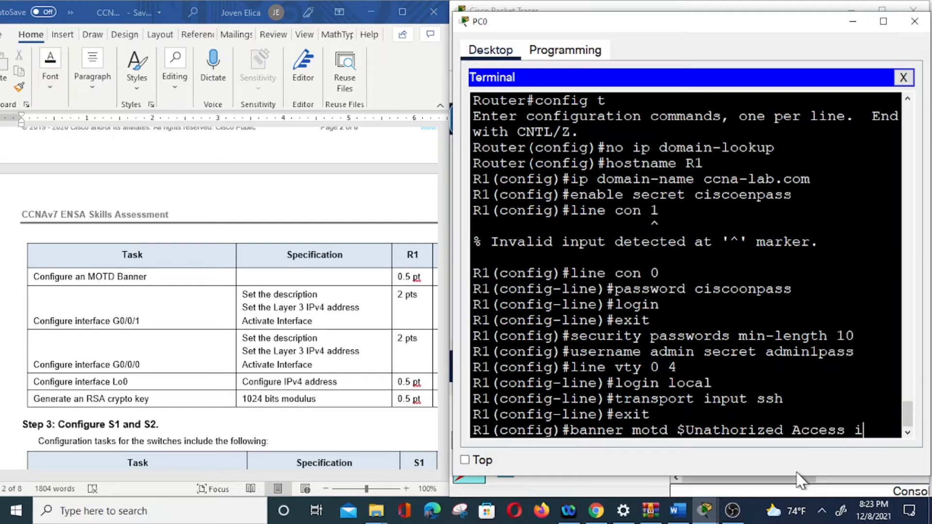
pyautogui.write('s Prohi')
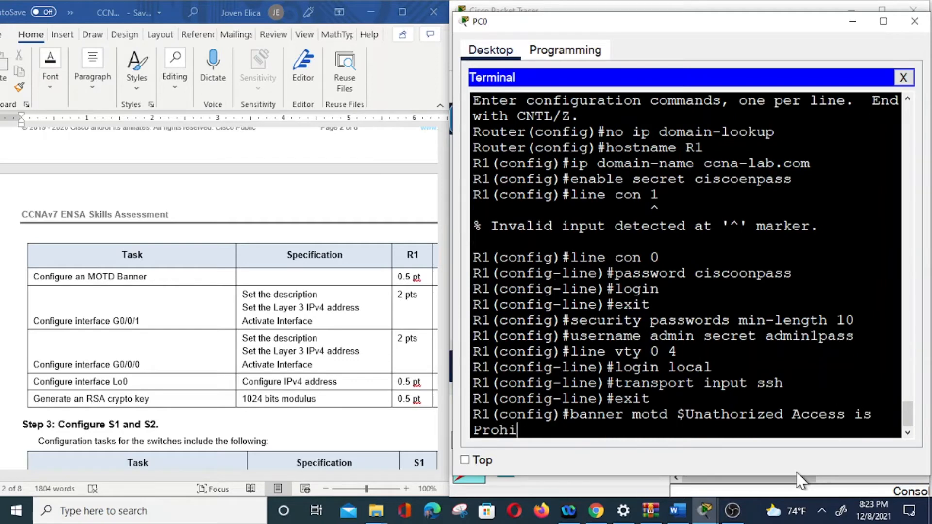
pyautogui.write('bited$')
pyautogui.press('Return')
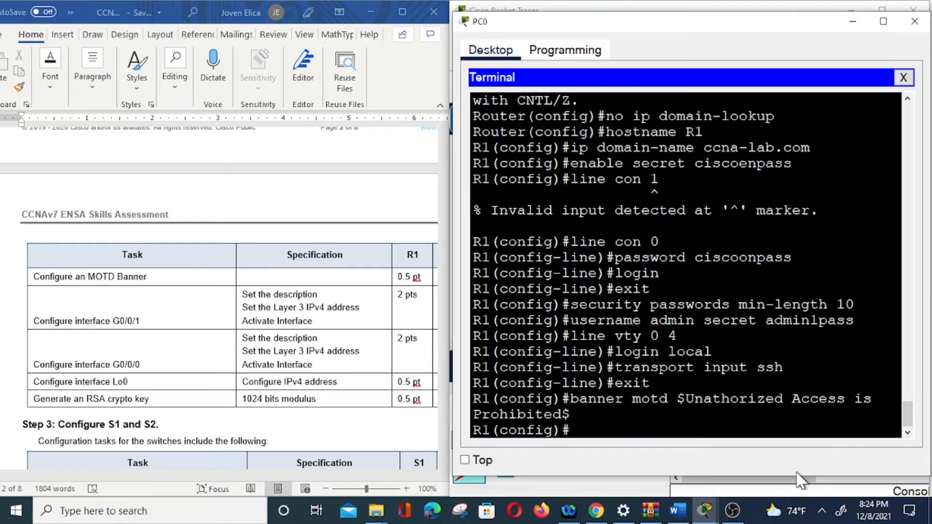
# Enter interface configuration mode for g0/0/0 on R1.
pyautogui.write('int g0/0/0')
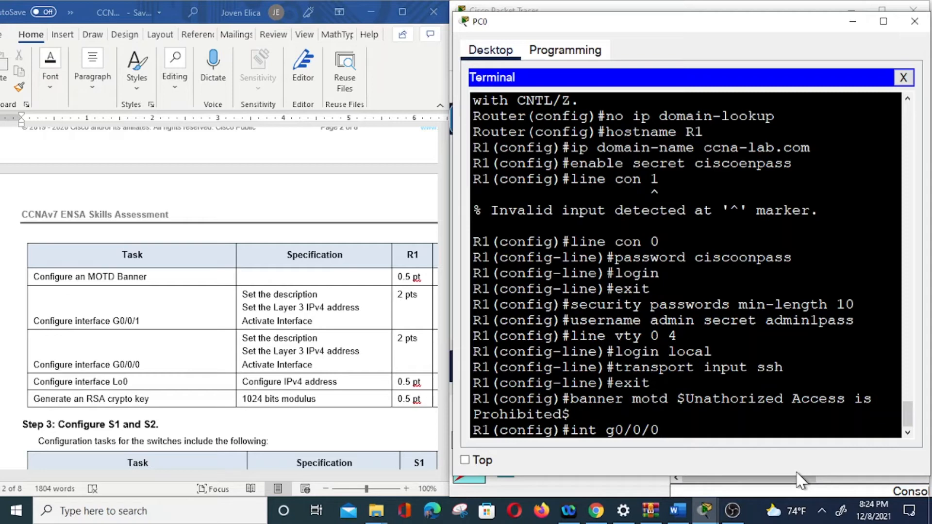
pyautogui.press('Return')
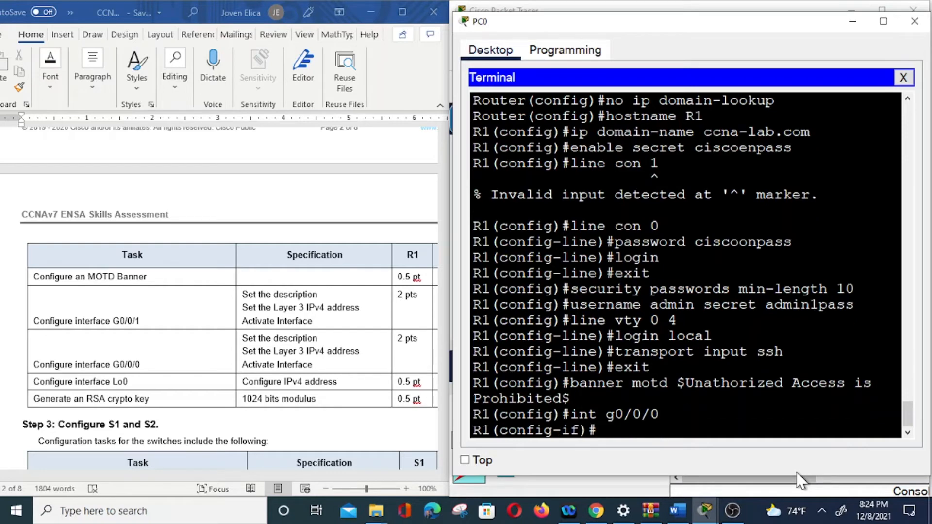
# Set the description of R1's g0/0/0 interface to "connection to R2".
pyautogui.write('description')
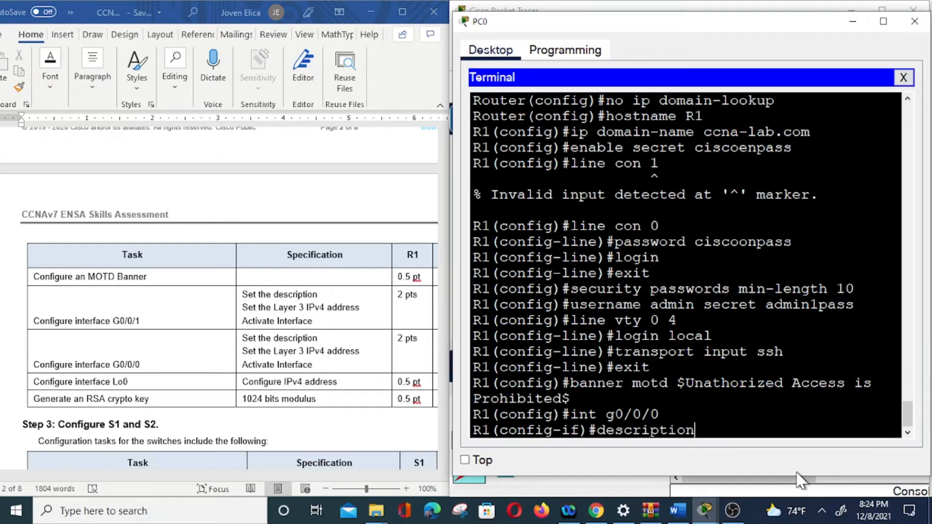
pyautogui.write(' connection t')
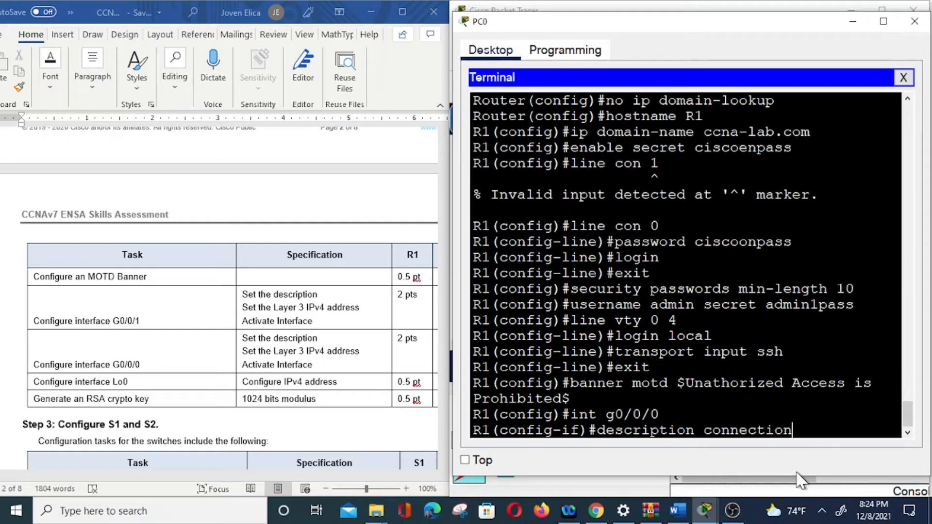
pyautogui.write('o R2')
pyautogui.press('Return')
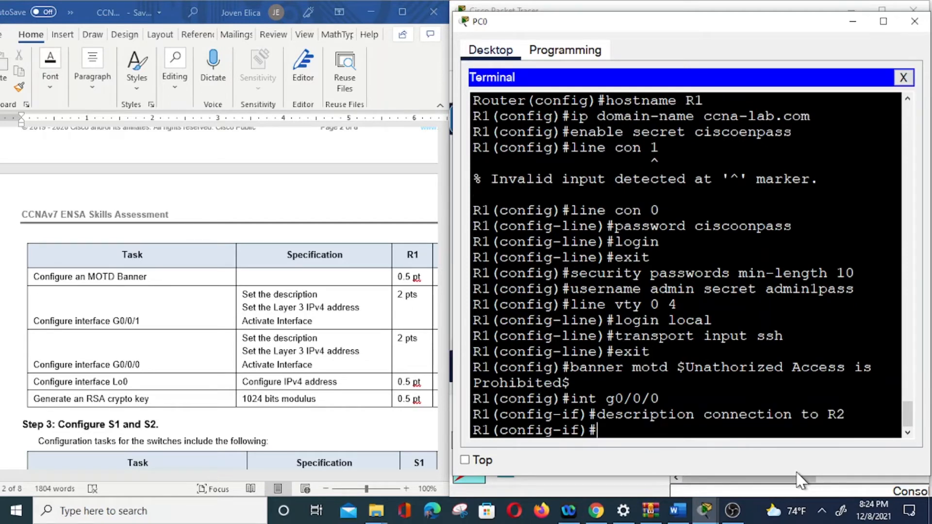
# Assign g0/0/0 the IP address 10.67.254.2 with mask 255.255.255.252, as given in the addressing table.
pyautogui.write('ip')
pyautogui.write('ress')
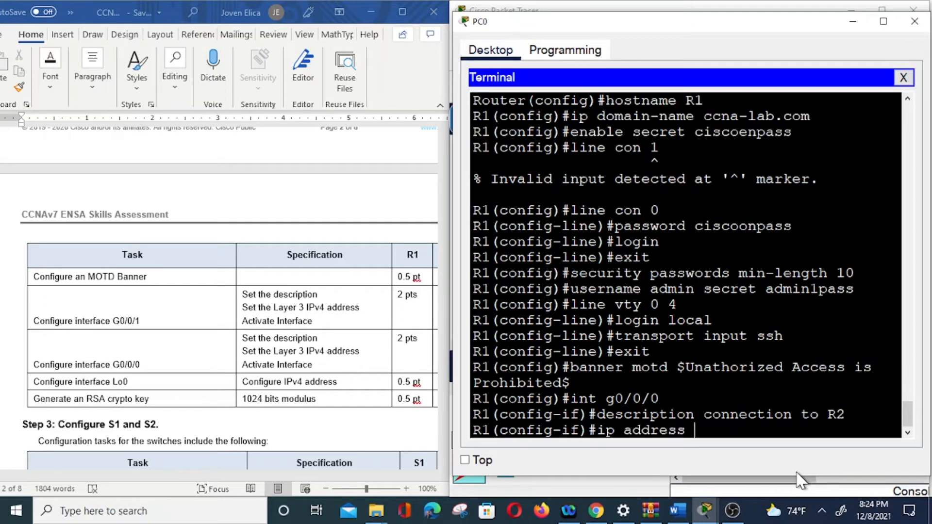
pyautogui.write(' 10')
pyautogui.scroll(8, 265, 316)
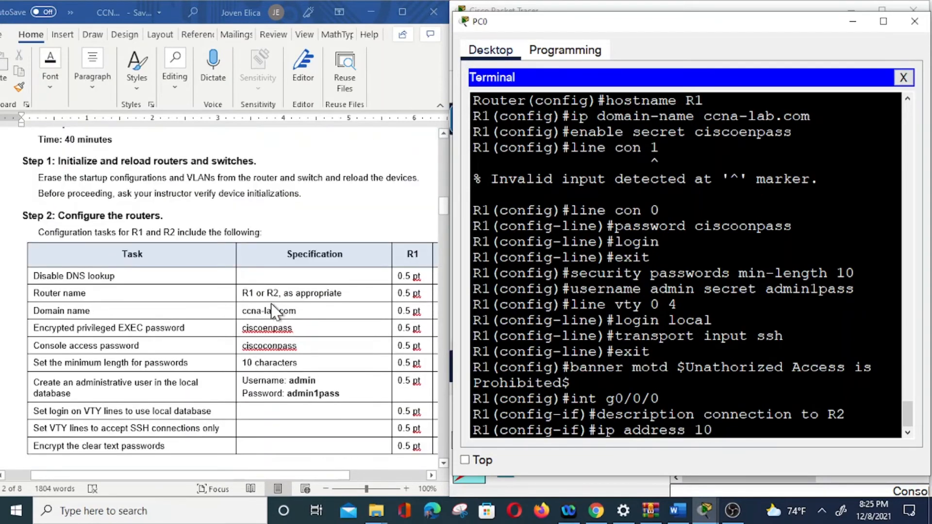
pyautogui.scroll(8, 272, 310)
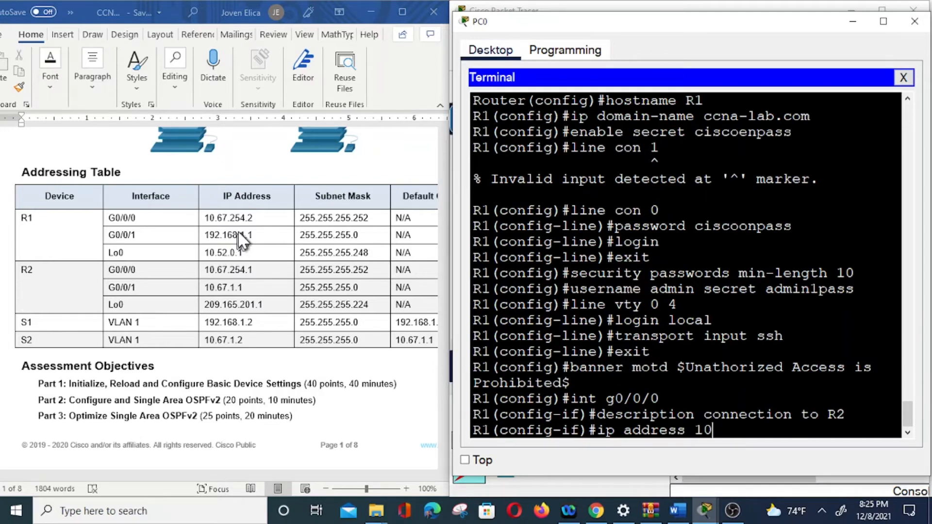
pyautogui.scroll(-3, 241, 238)
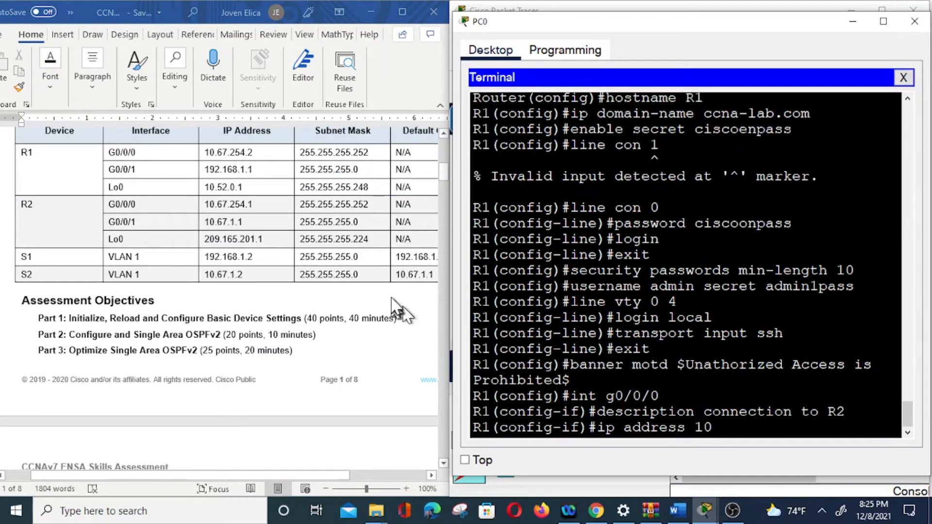
pyautogui.scroll(3, 384, 318)
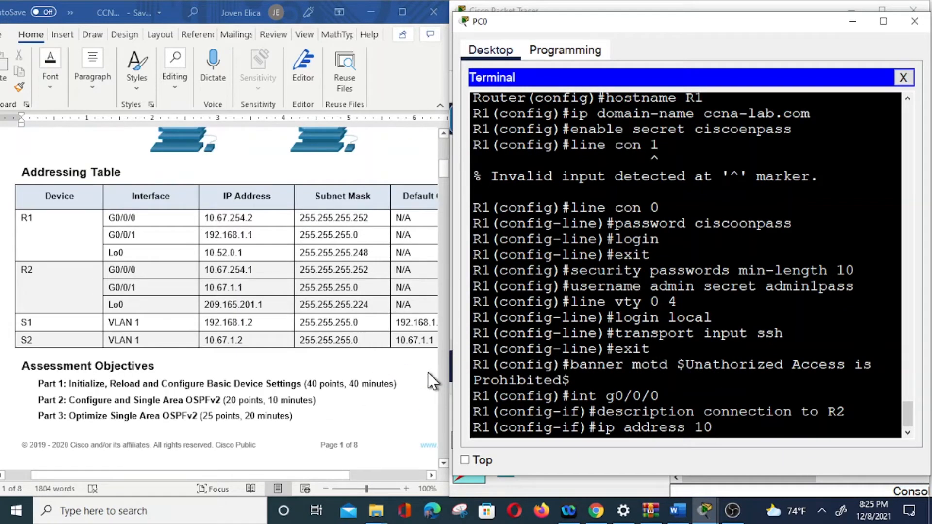
pyautogui.write('67.254')
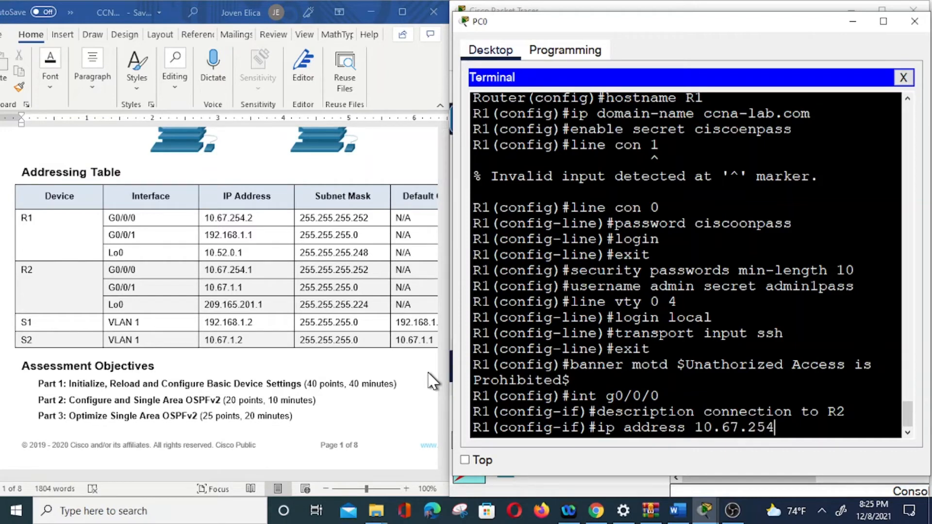
pyautogui.write('.2 255.255.255.252')
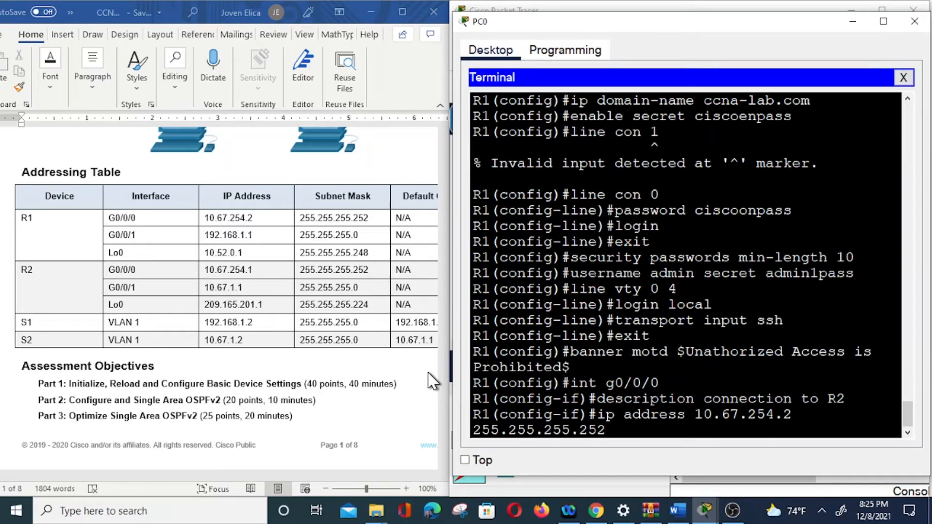
pyautogui.press('Return')
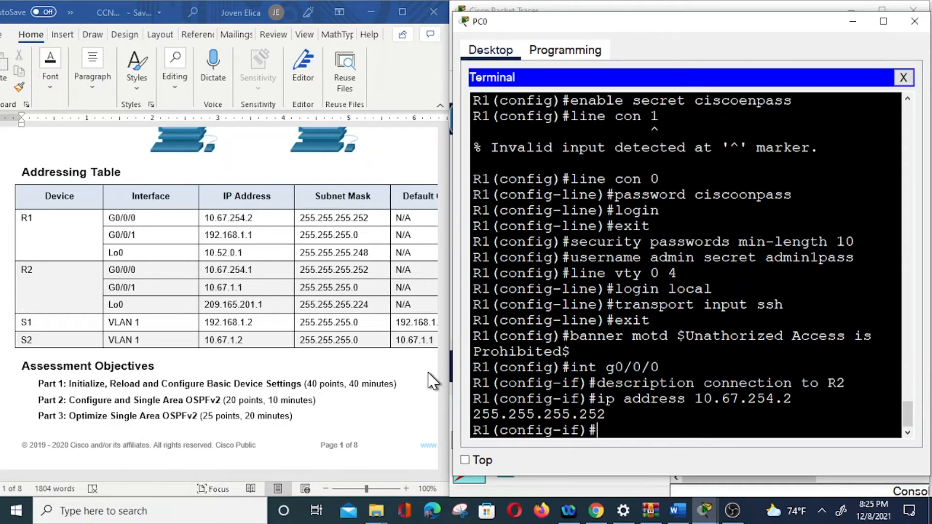
# Activate R1's g0/0/0 interface with "no shutdown".
pyautogui.write('no shutdown')
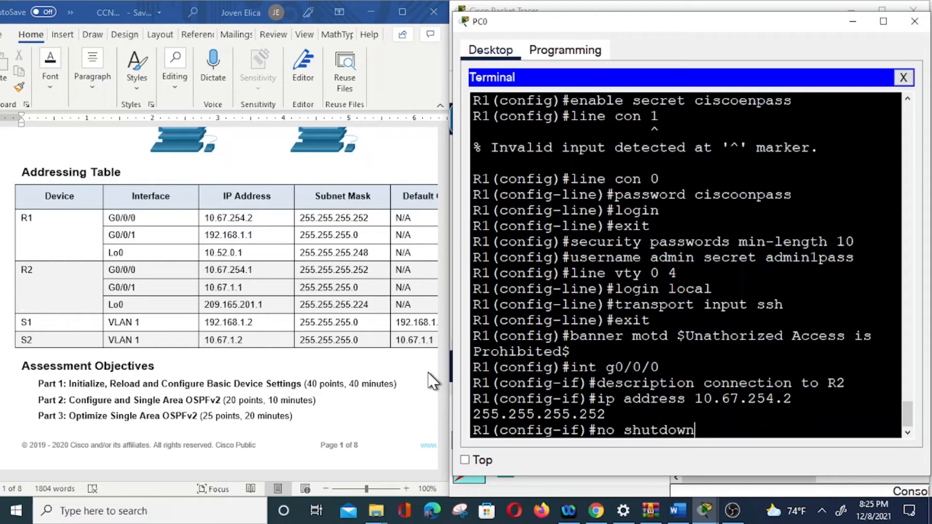
pyautogui.press('Return')
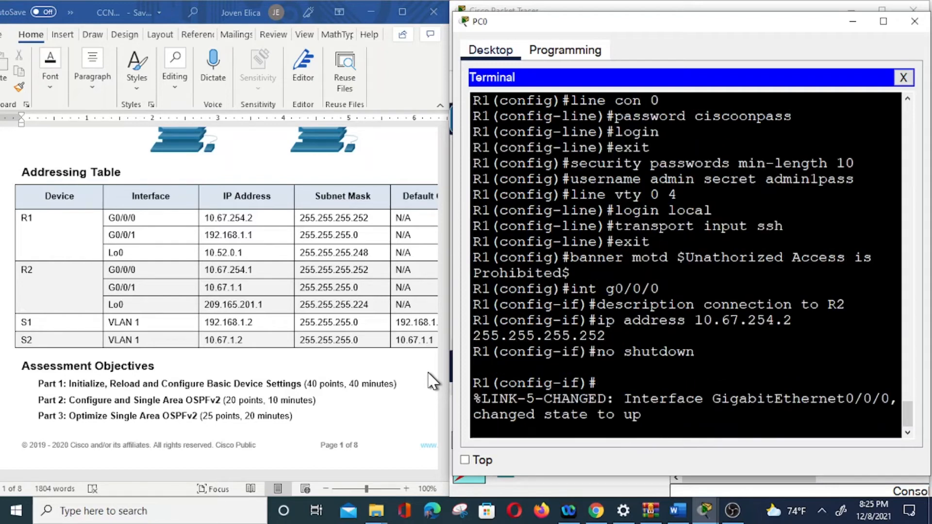
# Check the Step 2 task table and switch R1 to interface configuration mode for g0/0/1.
pyautogui.scroll(-5, 229, 334)
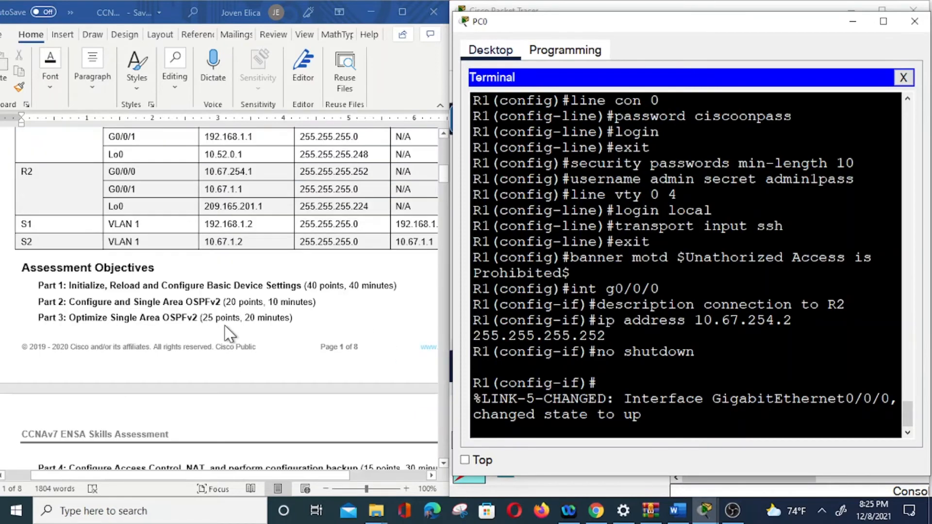
pyautogui.scroll(-3, 225, 326)
pyautogui.scroll(-20, 228, 334)
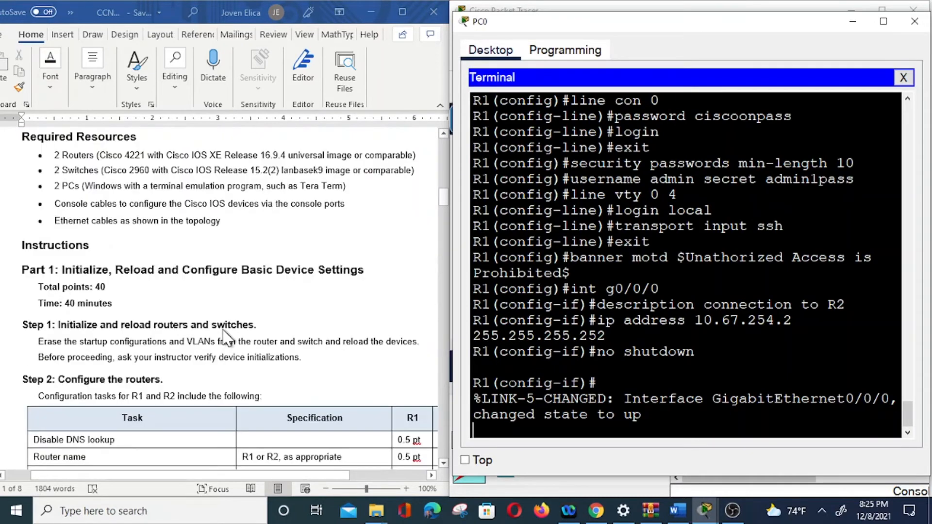
pyautogui.scroll(-1, 223, 335)
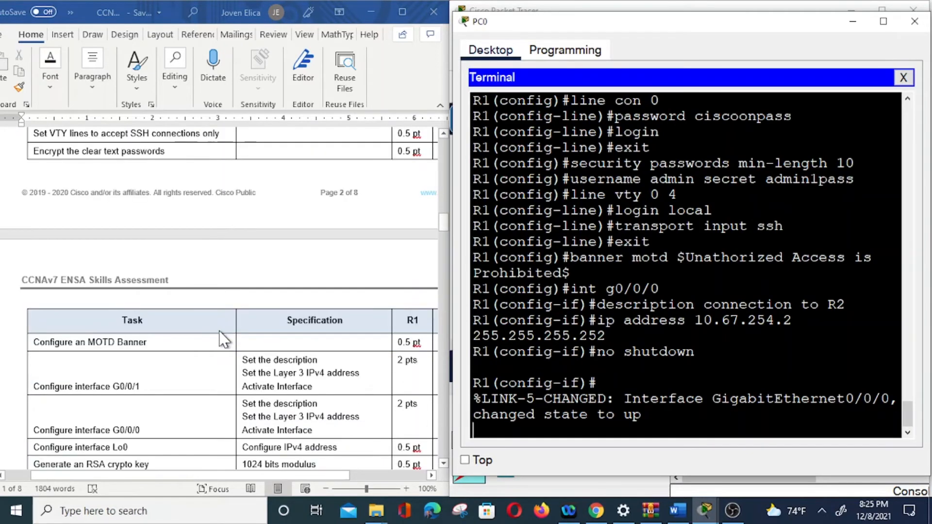
pyautogui.scroll(-1, 194, 379)
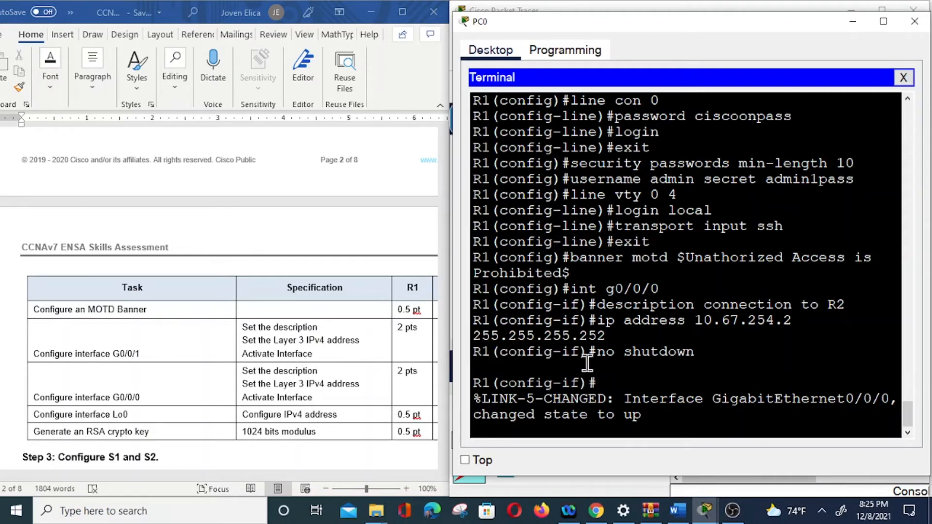
pyautogui.press('Return')
pyautogui.press('Up')
pyautogui.press('Up')
pyautogui.press('Up')
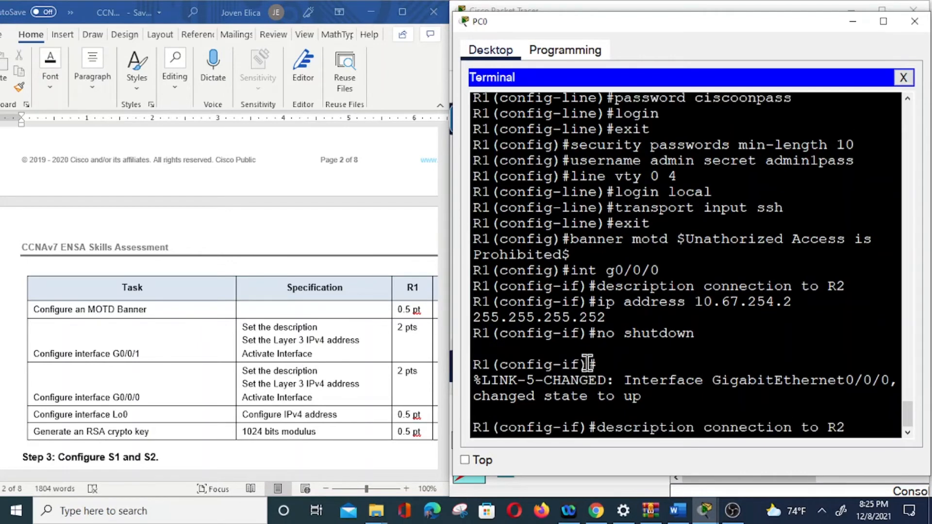
pyautogui.press('Up')
pyautogui.press('BackSpace')
pyautogui.write('1(config-if)#int g0/0/1')
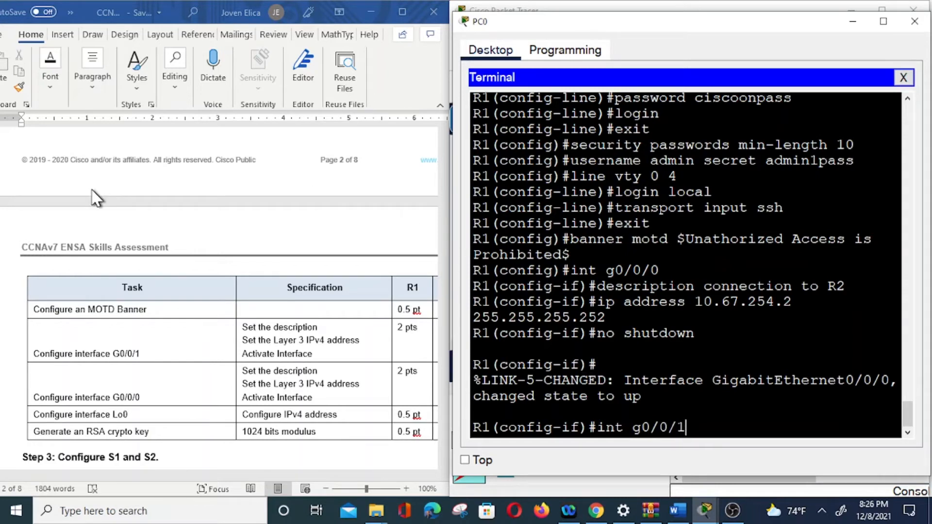
pyautogui.scroll(6, 182, 286)
pyautogui.scroll(10, 183, 286)
pyautogui.scroll(4, 182, 286)
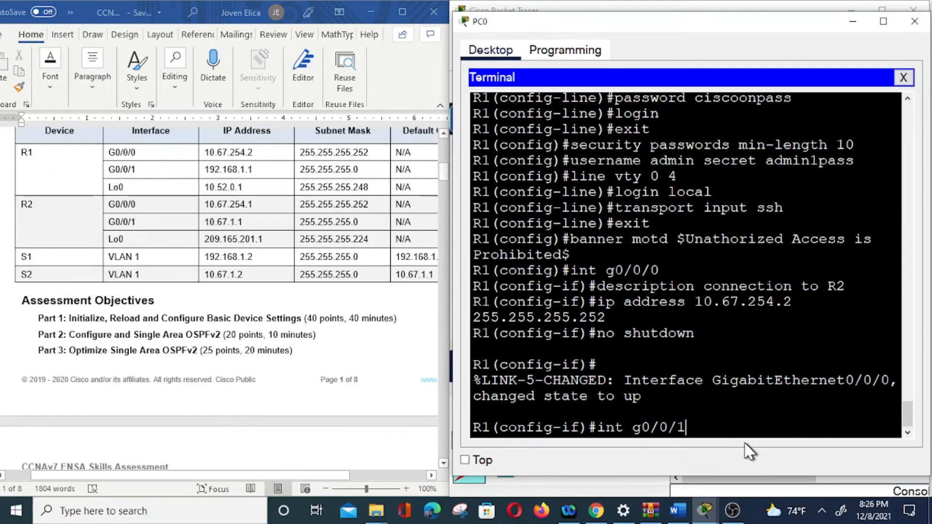
pyautogui.press('Return')
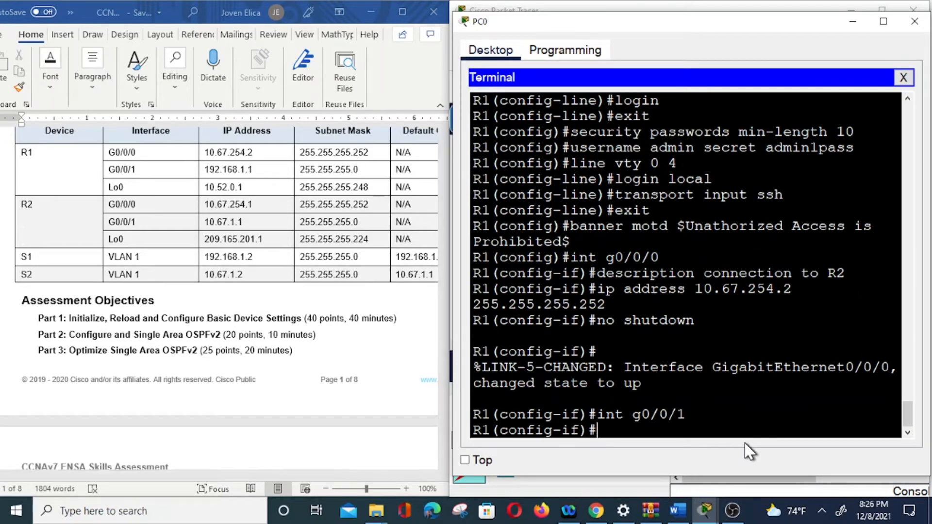
# Set the description of R1's g0/0/1 interface to "connection to S1".
pyautogui.write('desp')
pyautogui.press('BackSpace')
pyautogui.write('cription')
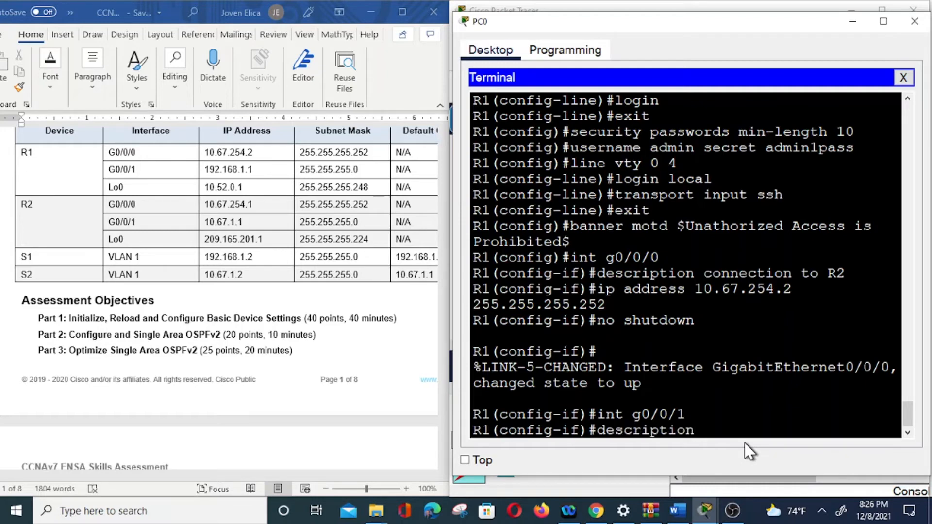
pyautogui.write(' connection to ')
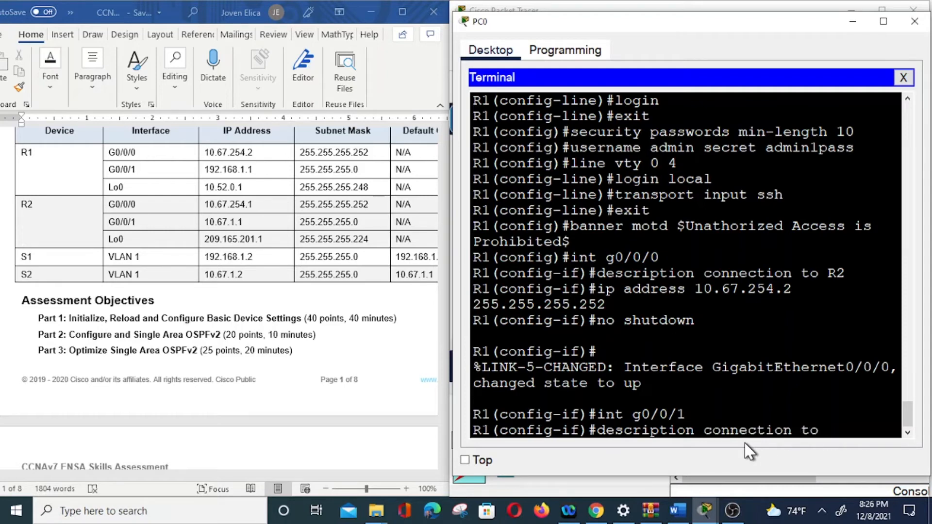
pyautogui.write('S1')
pyautogui.press('Return')
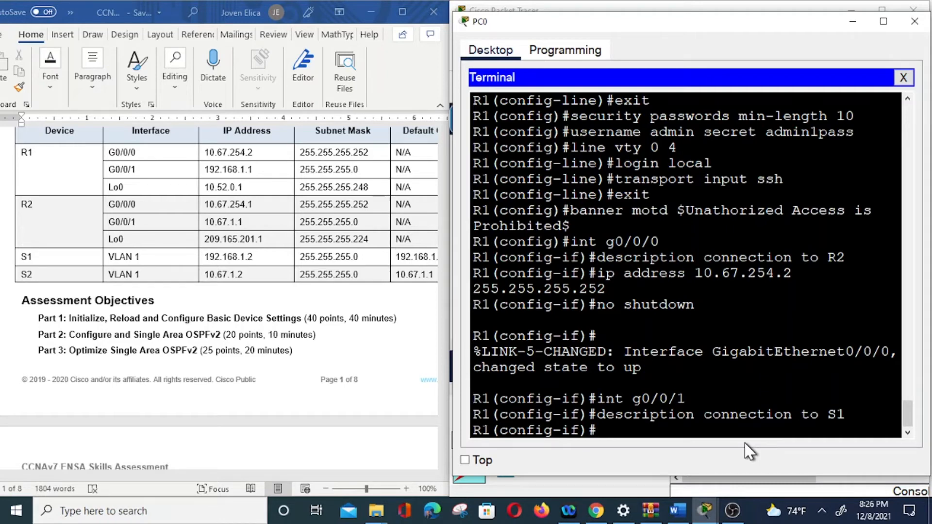
# Assign g0/0/1 the IP address 192.168.1.1 with mask 255.255.255.0.
pyautogui.write('ip address ')
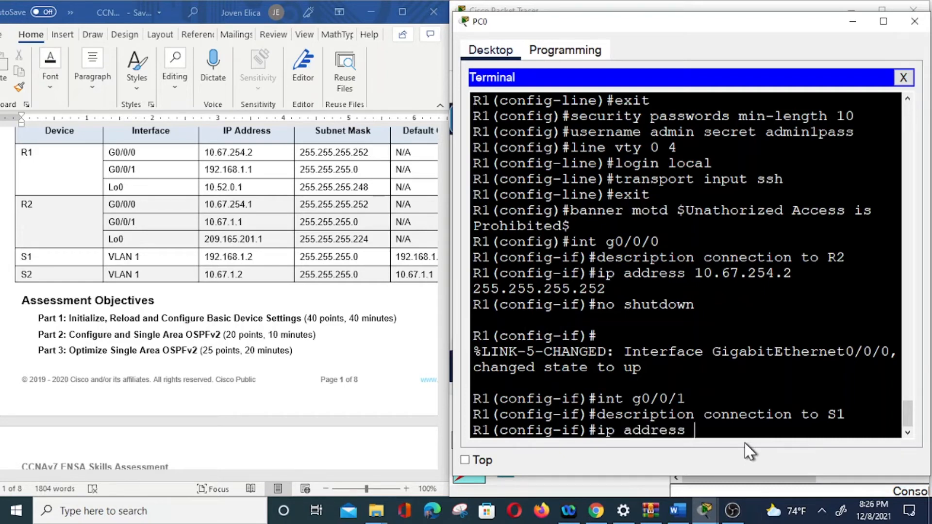
pyautogui.write('192.168.1.1')
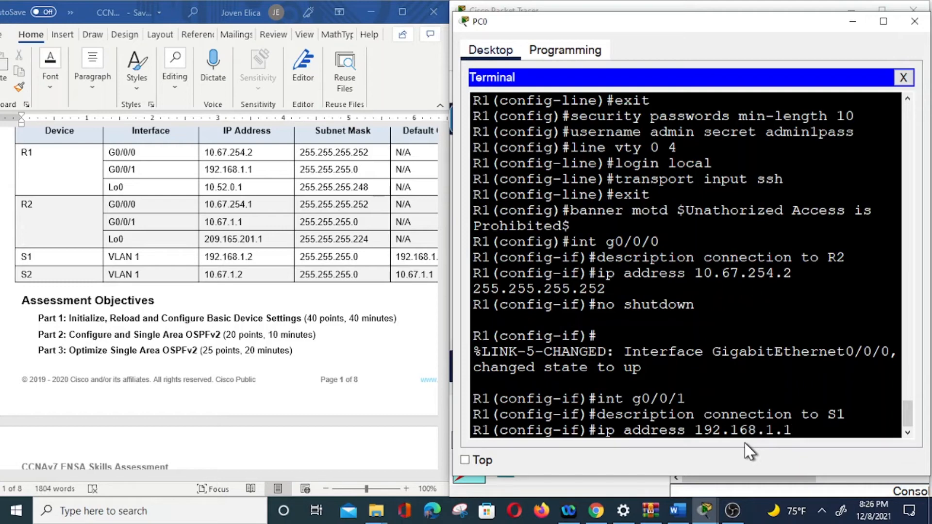
pyautogui.write(' 255.255.255.0')
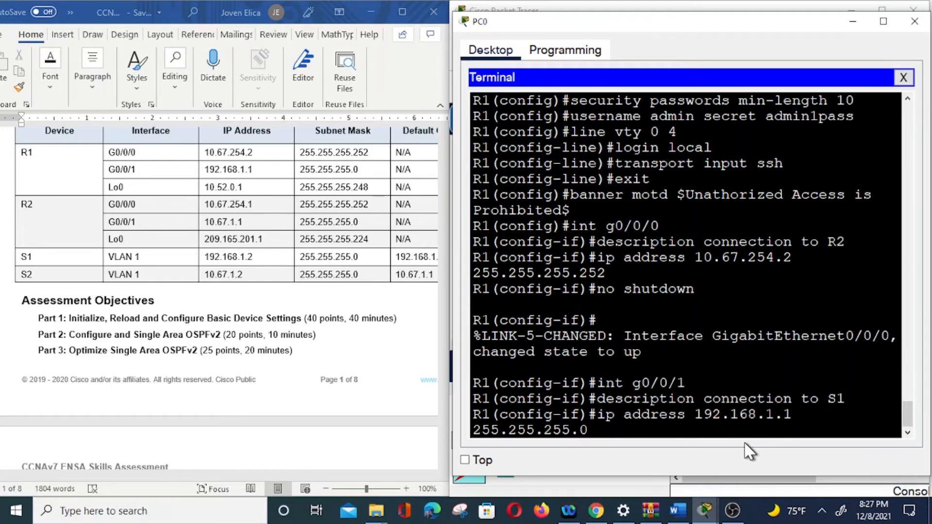
pyautogui.press('Return')
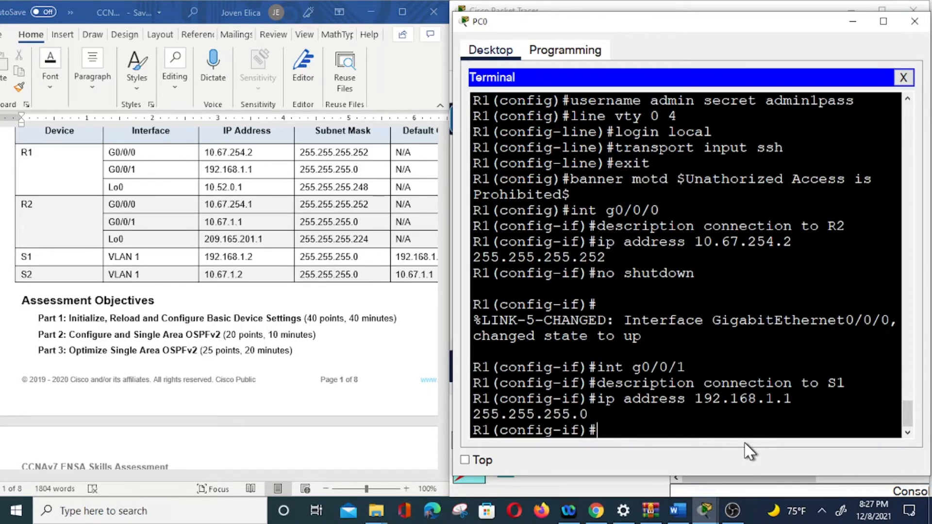
# Activate R1's g0/0/1 interface with "no shut" and return to a clean configuration prompt.
pyautogui.write('no shut')
pyautogui.press('Return')
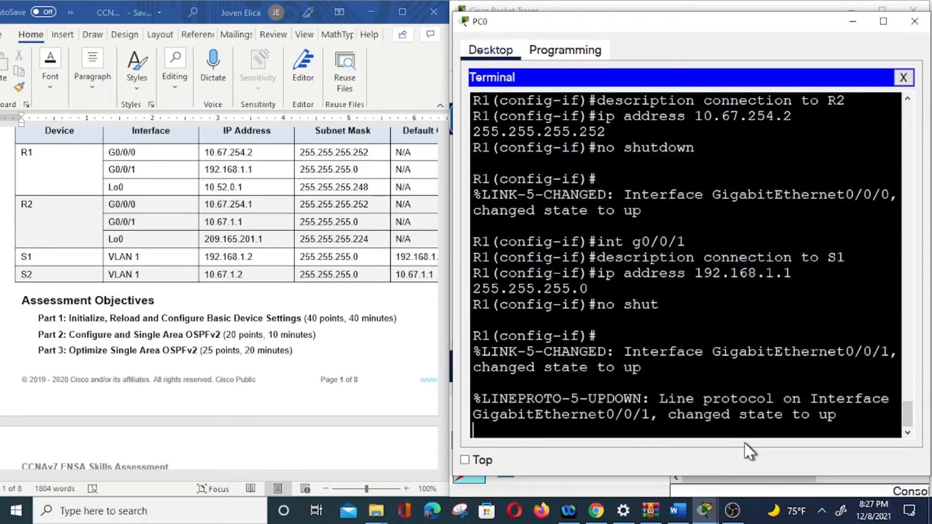
pyautogui.press('Return')
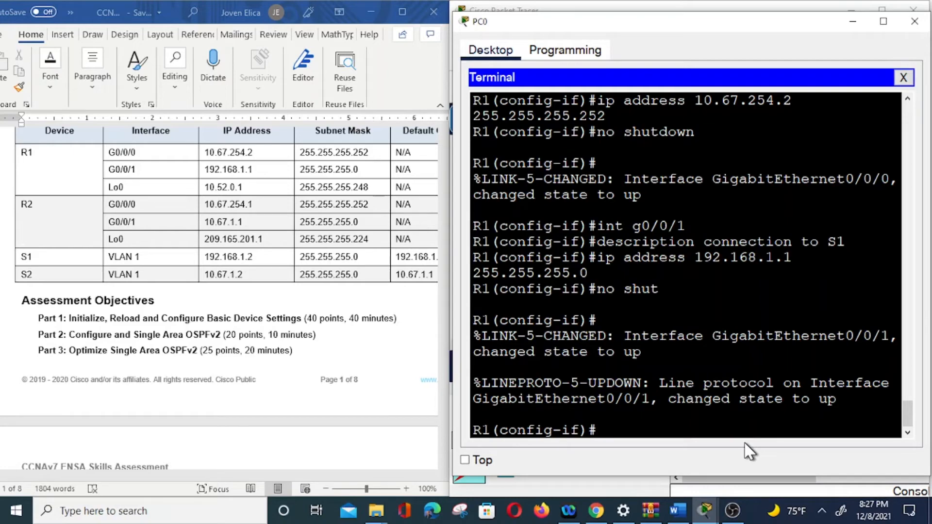
# Check the Step 2 tasks and addressing table for R1's Lo0, and enter interface configuration mode for loopback0.
pyautogui.scroll(-10, 264, 327)
pyautogui.scroll(-10, 208, 319)
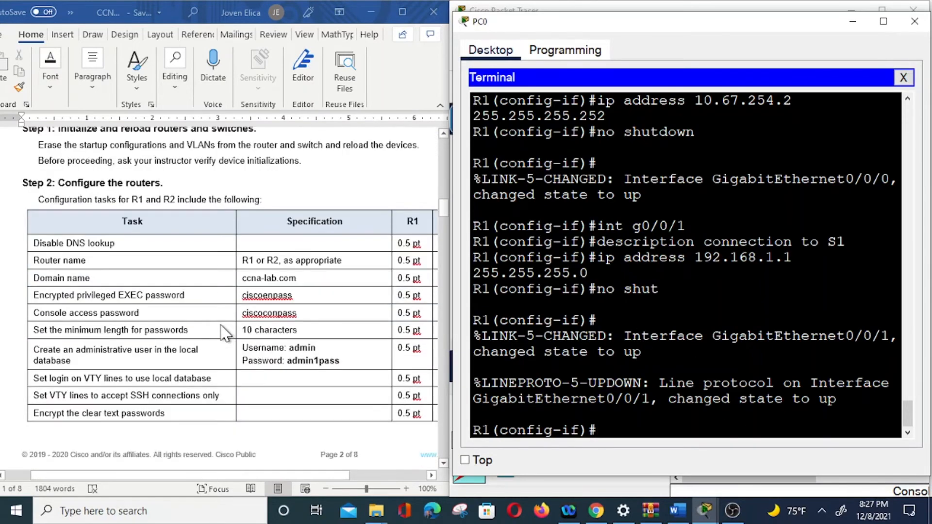
pyautogui.scroll(-8, 225, 333)
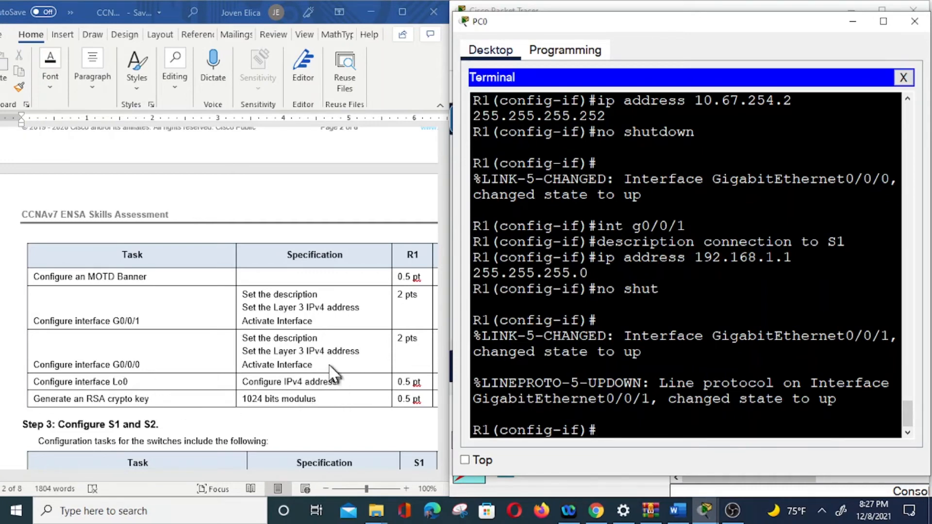
pyautogui.scroll(5, 284, 277)
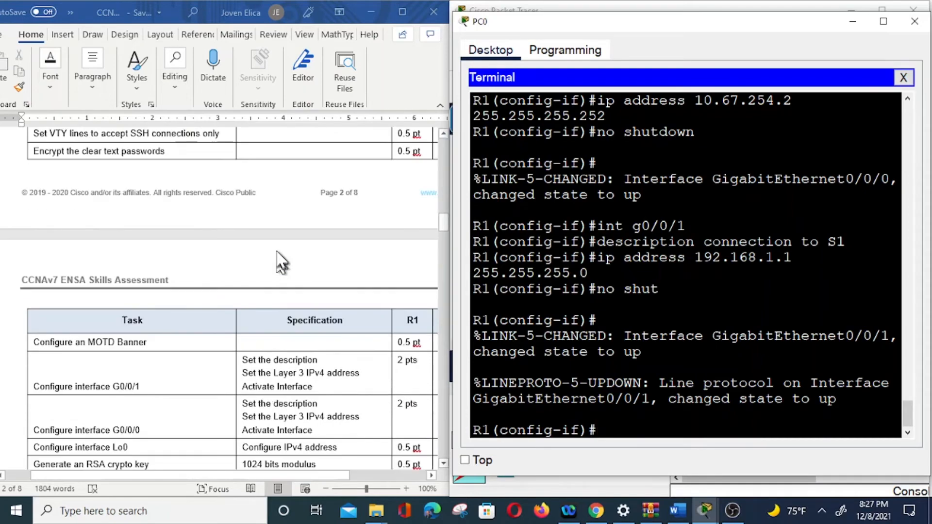
pyautogui.scroll(10, 281, 260)
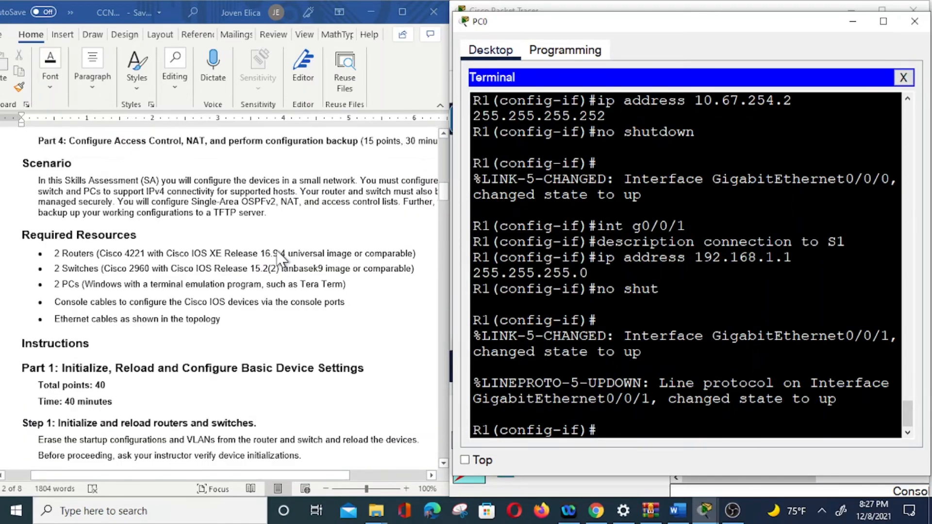
pyautogui.scroll(10, 281, 259)
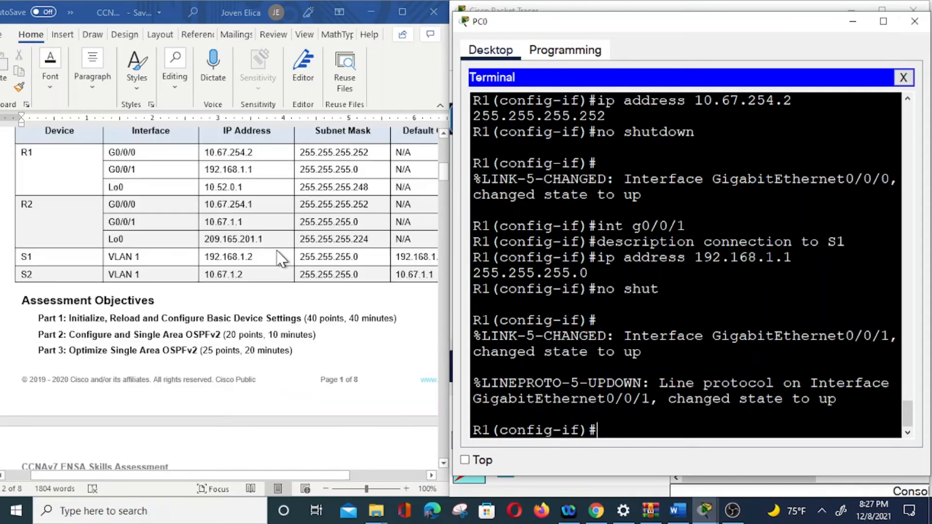
pyautogui.scroll(-1, 209, 384)
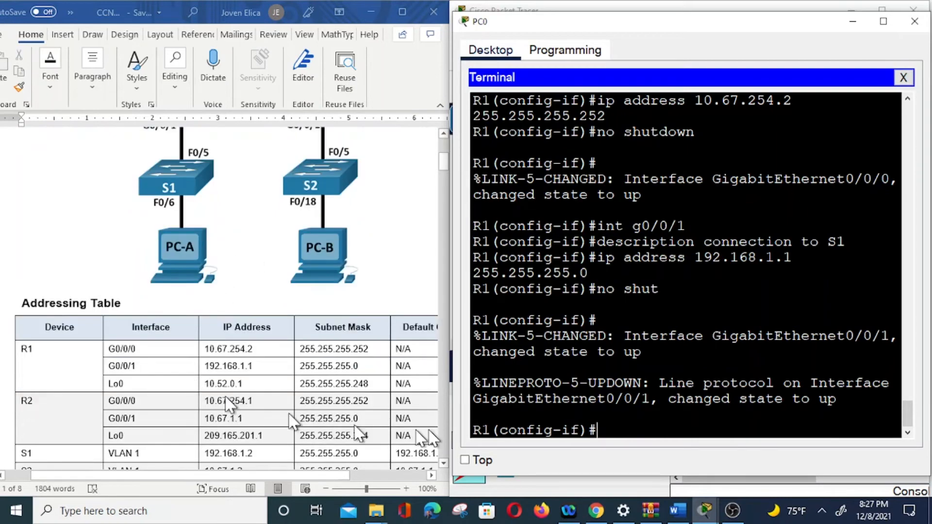
pyautogui.write('int loopback0')
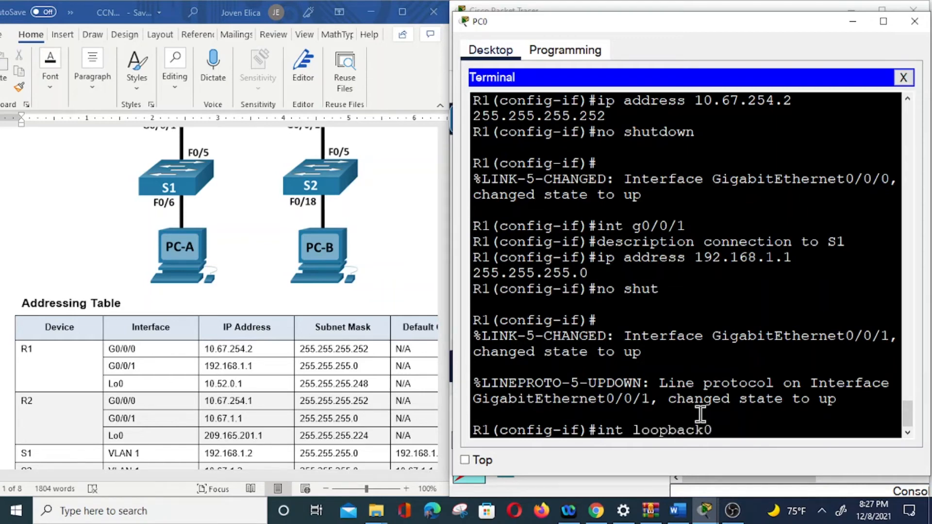
pyautogui.press('Return')
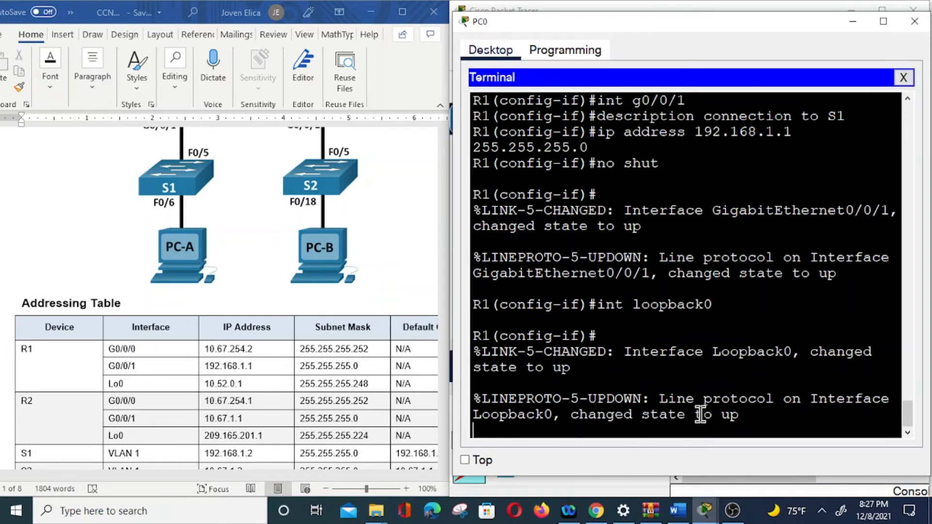
pyautogui.press('Return')
# Set the description of R1's loopback0 interface to "Network 10".
pyautogui.write('ip')
pyautogui.press('BackSpace')
pyautogui.press('BackSpace')
pyautogui.write('des')
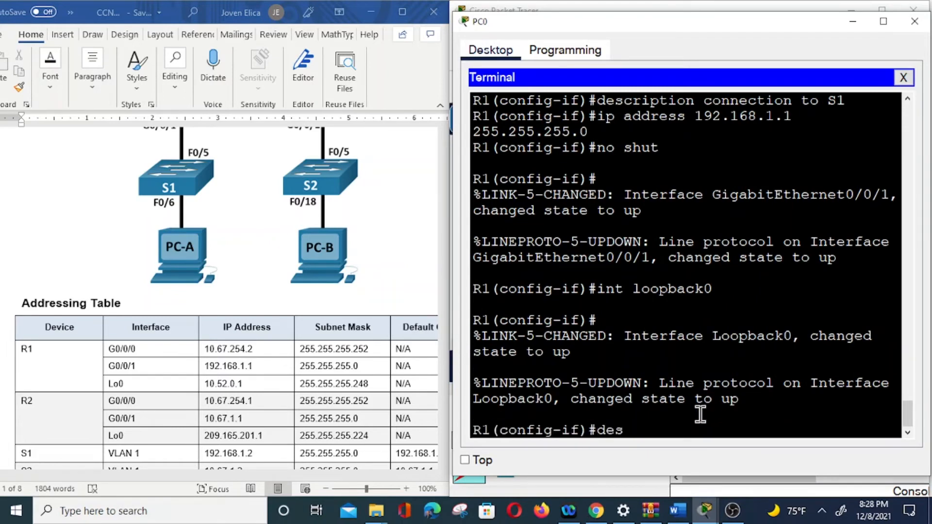
pyautogui.write('cription Net')
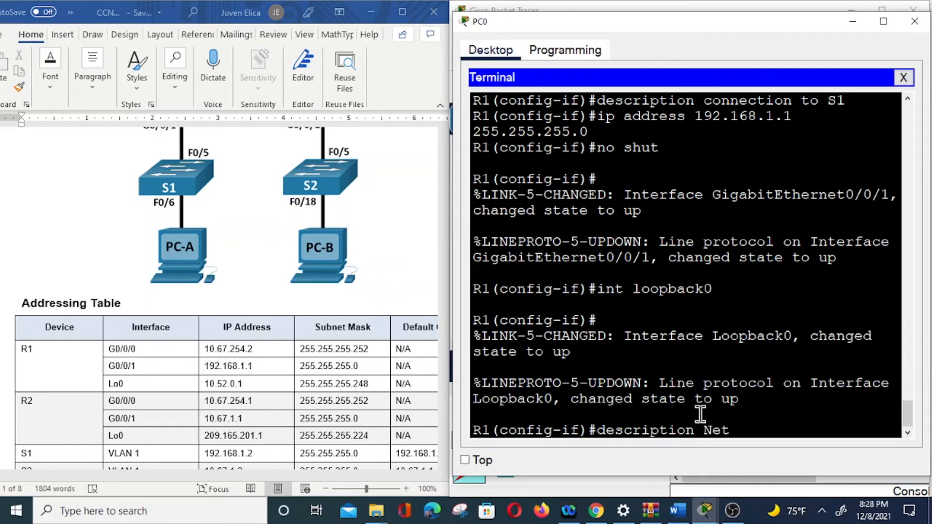
pyautogui.write('work')
pyautogui.write('10')
pyautogui.press('Return')
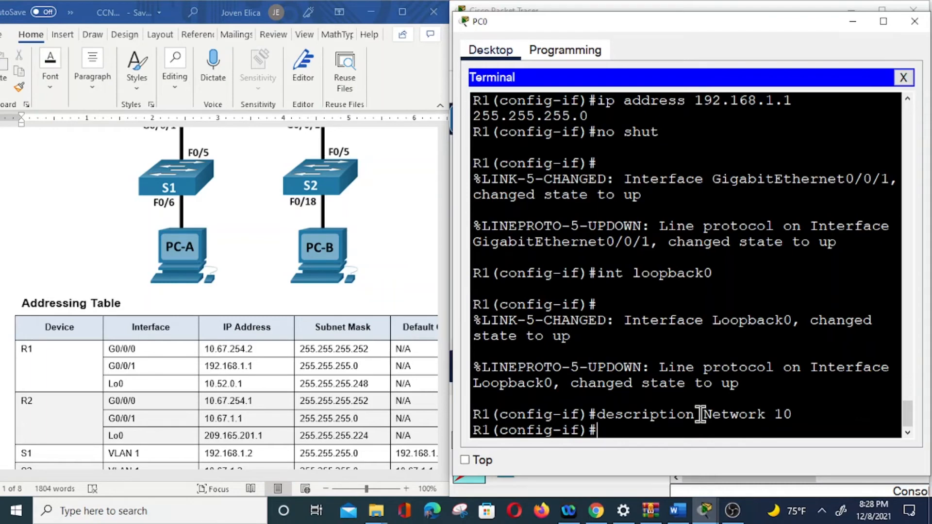
# Assign loopback0 on R1 the IP address 10.52.0.1 with mask 255.255.255.248.
pyautogui.write('ip address')
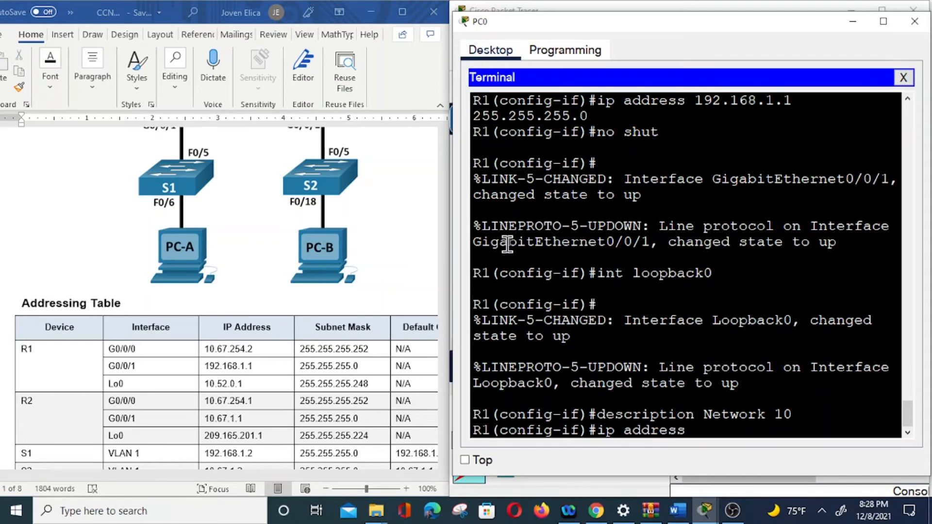
pyautogui.write('10.52.0.1 255')
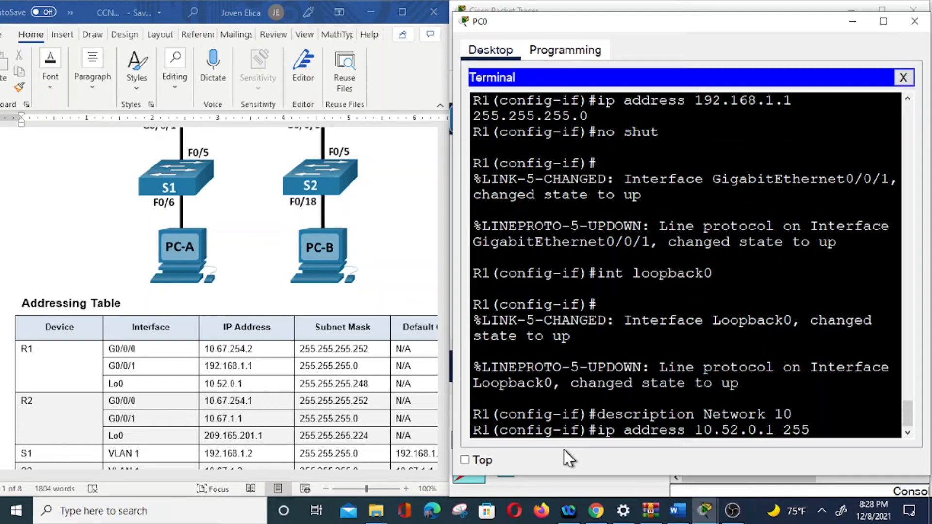
pyautogui.write('.255.255.248')
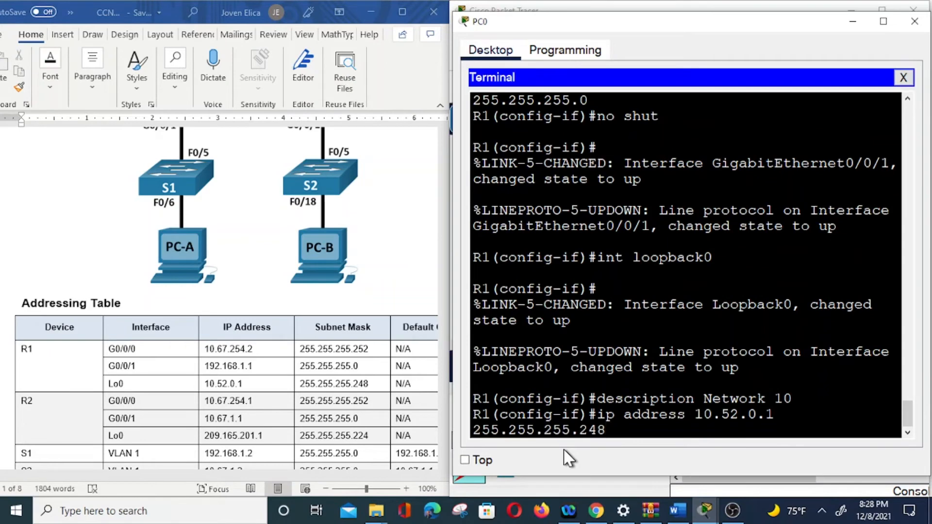
pyautogui.press('Return')
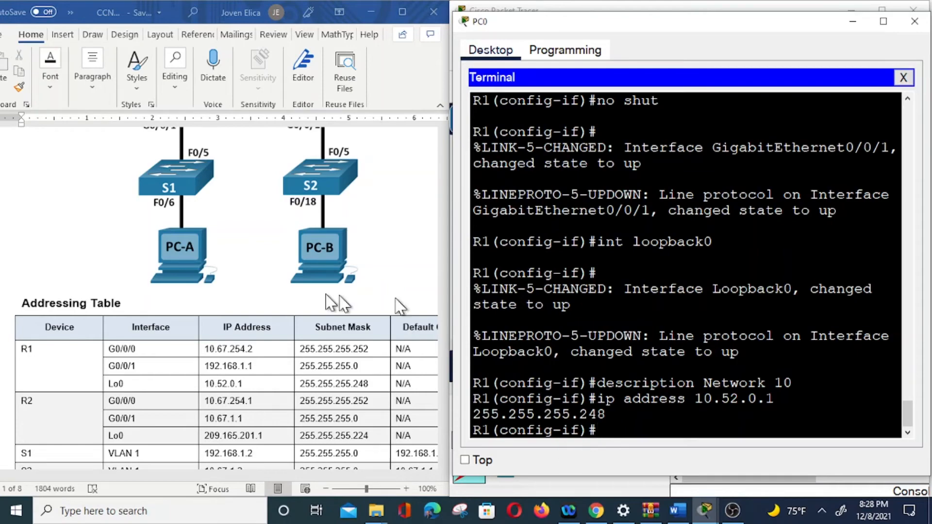
# Check the remaining Step 2 tasks and generate R1's RSA crypto key with a 1024-bit modulus.
pyautogui.scroll(-3, 265, 352)
pyautogui.scroll(-5, 270, 315)
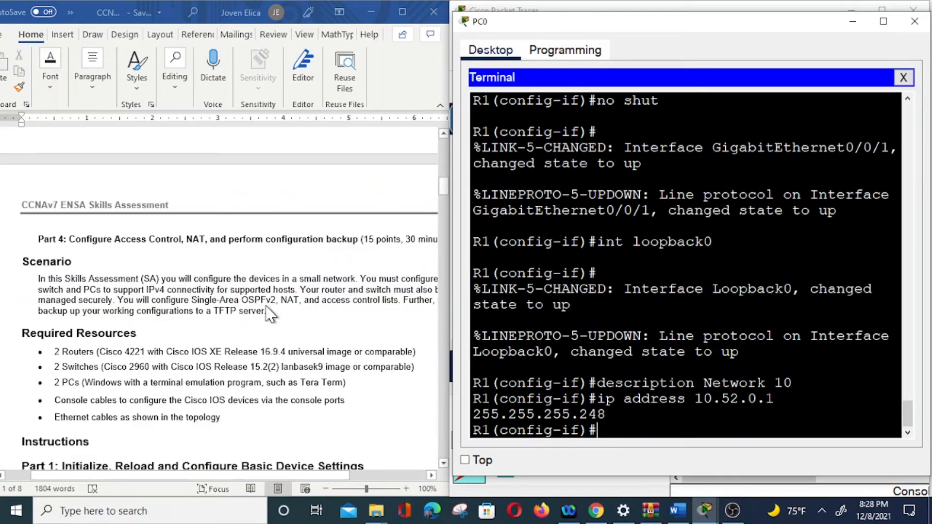
pyautogui.scroll(-6, 263, 319)
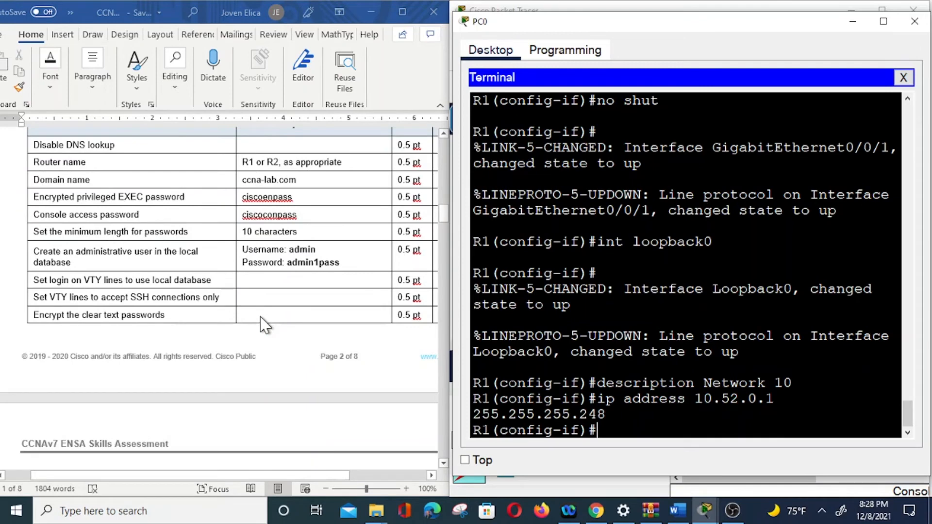
pyautogui.scroll(-7, 263, 324)
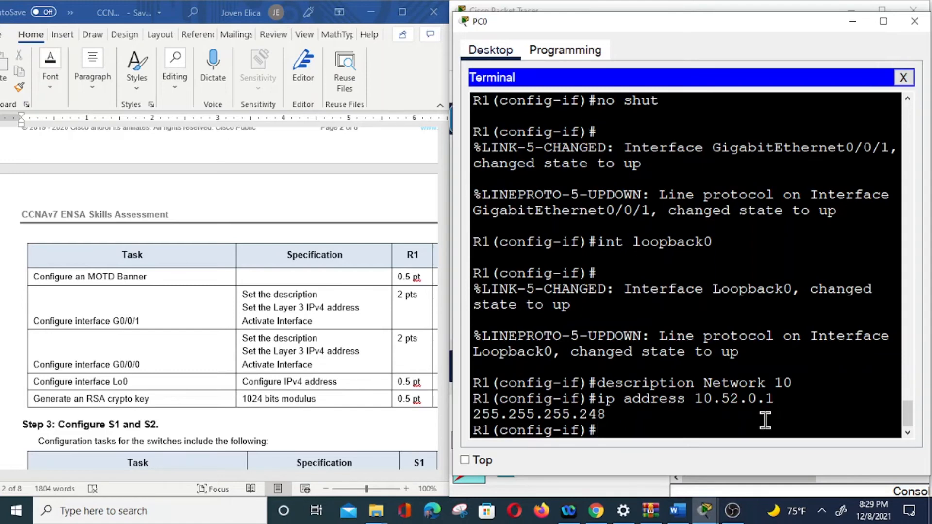
pyautogui.write('crypto key ge')
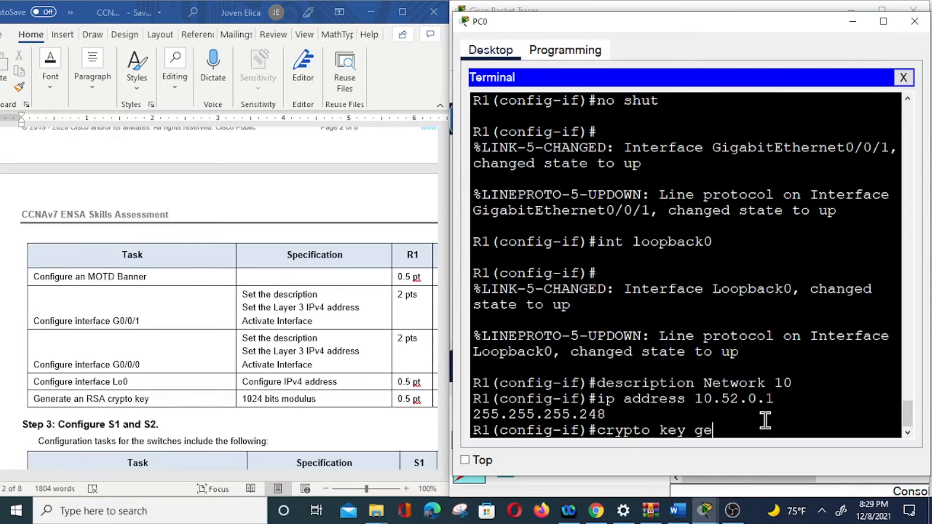
pyautogui.write('nerate rsa')
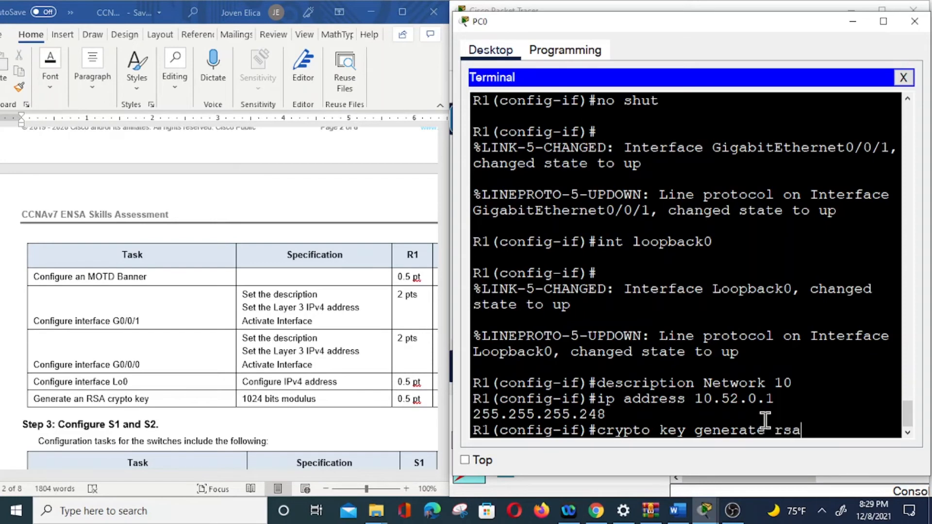
pyautogui.press('Return')
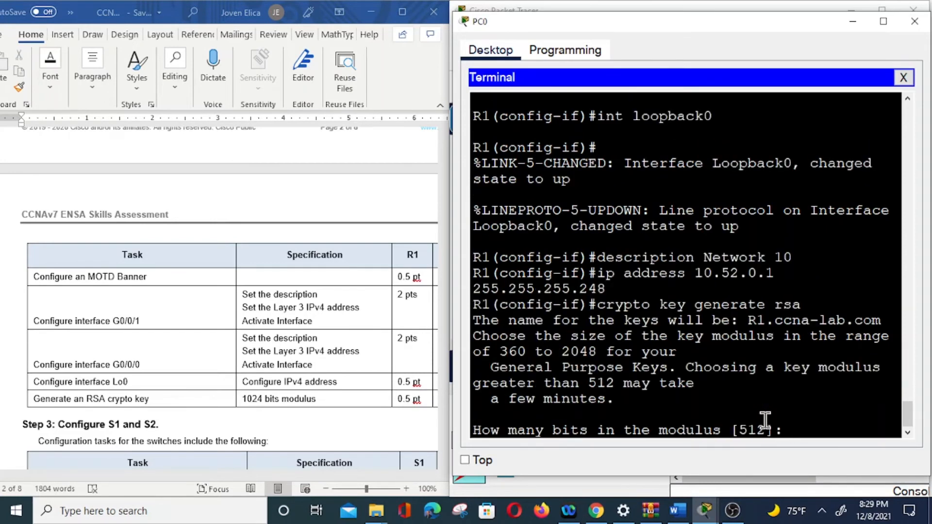
pyautogui.write('1024')
pyautogui.press('Return')
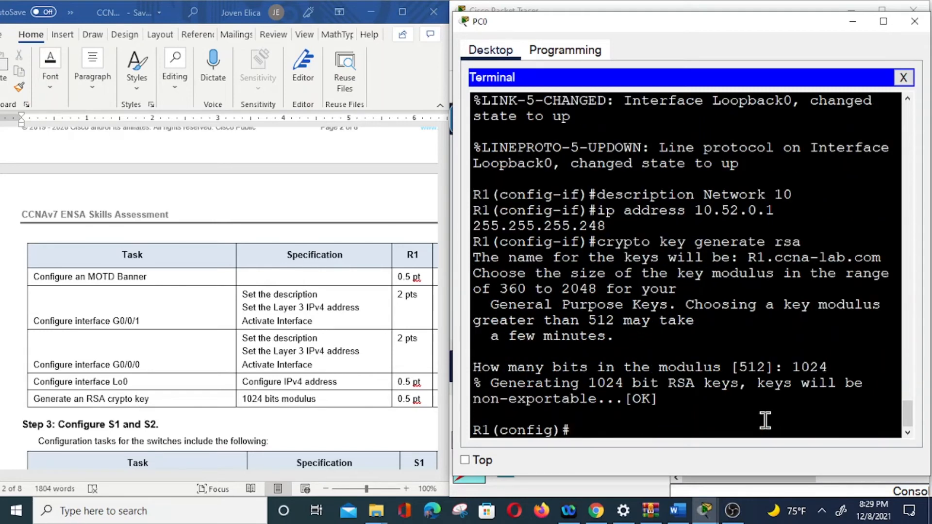
# Leave configuration mode on R1 and save the running configuration to startup-config with "copy run start".
pyautogui.write('exit')
pyautogui.press('Return')
pyautogui.press('Return')
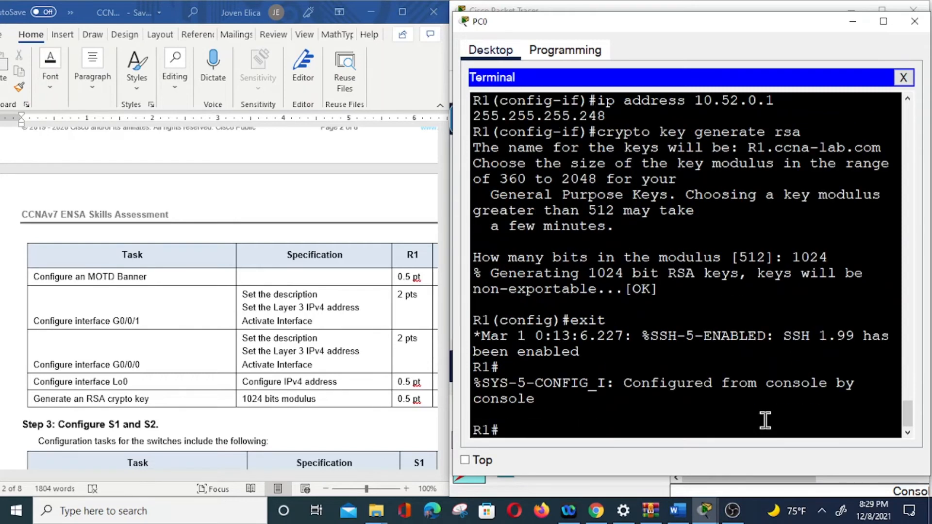
pyautogui.write('copy run start')
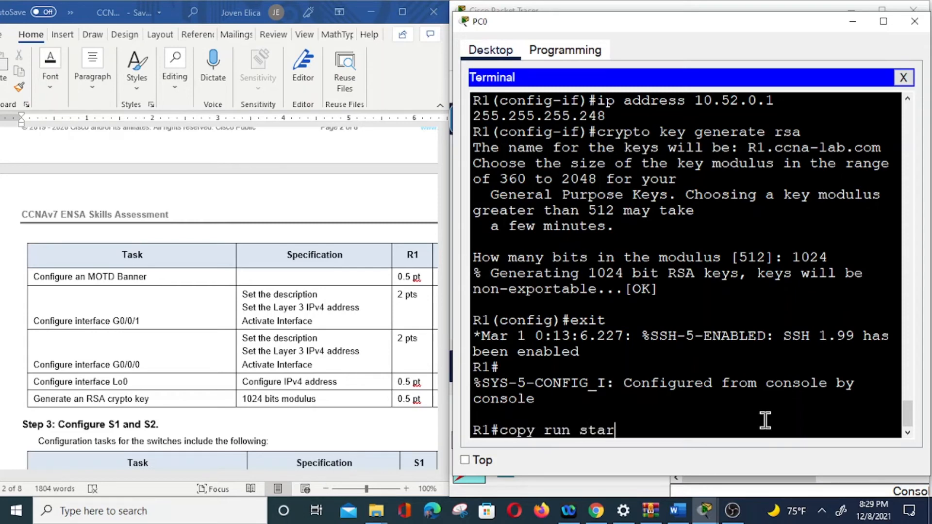
pyautogui.press('Return')
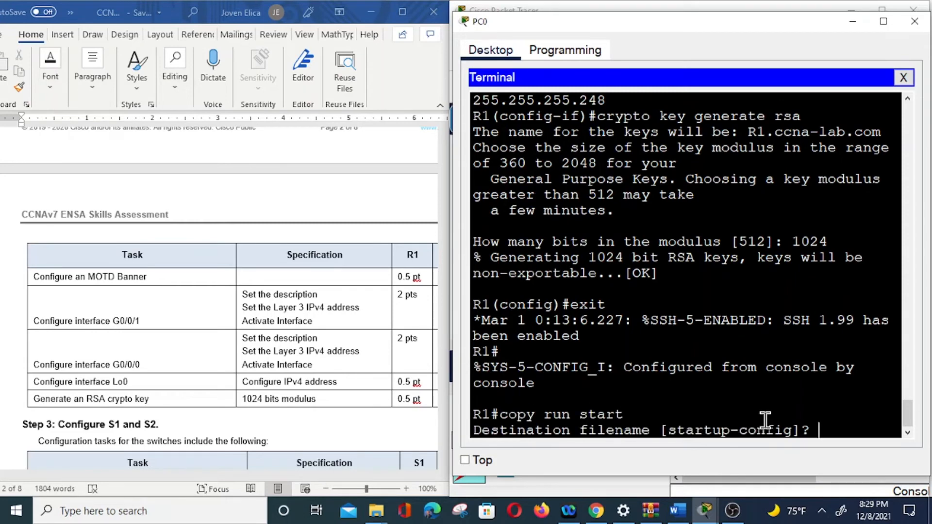
pyautogui.press('Return')
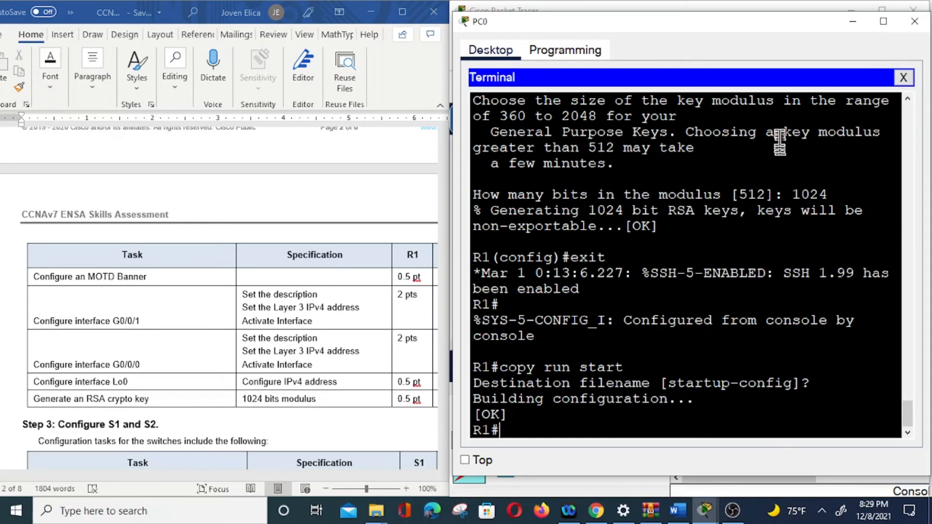
# Close the PC0 window and connect a console cable from PC-B's RS 232 port to R2's Console port.
pyautogui.click(918, 24)
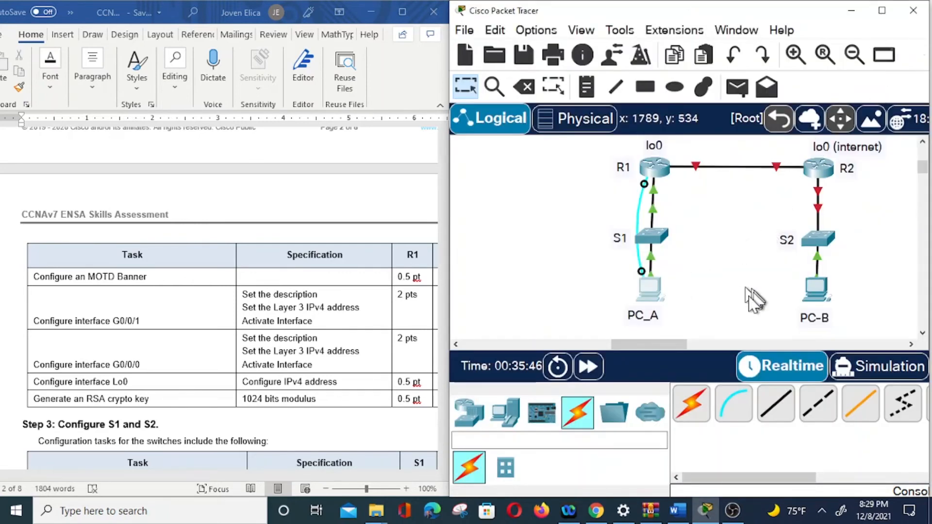
pyautogui.click(730, 402)
pyautogui.click(817, 291)
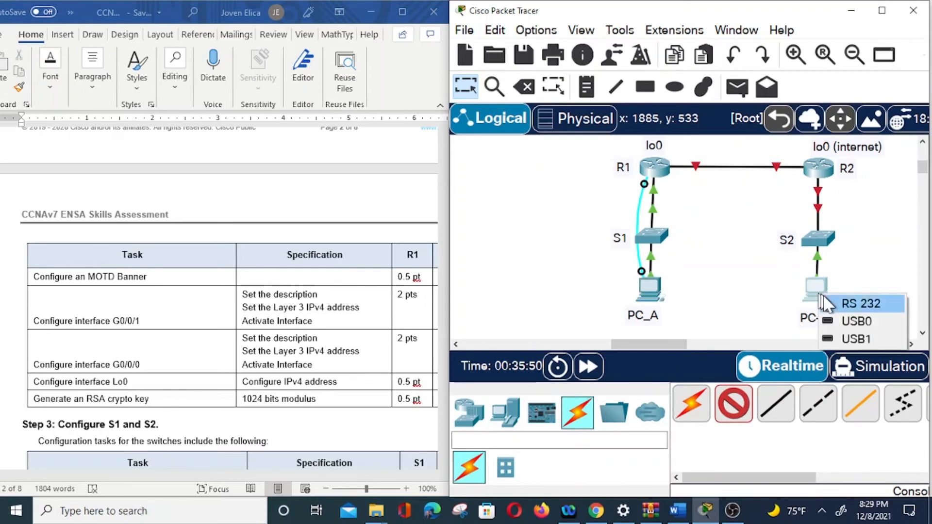
pyautogui.click(862, 305)
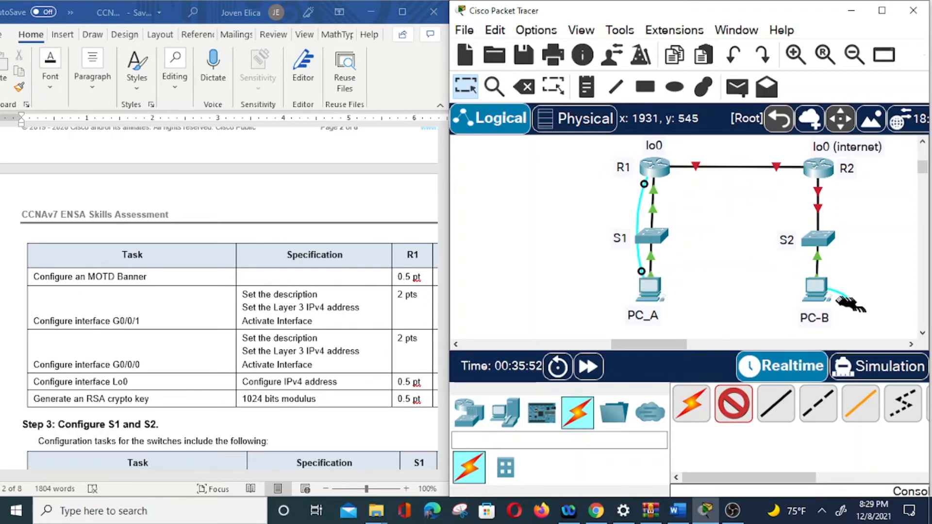
pyautogui.click(819, 171)
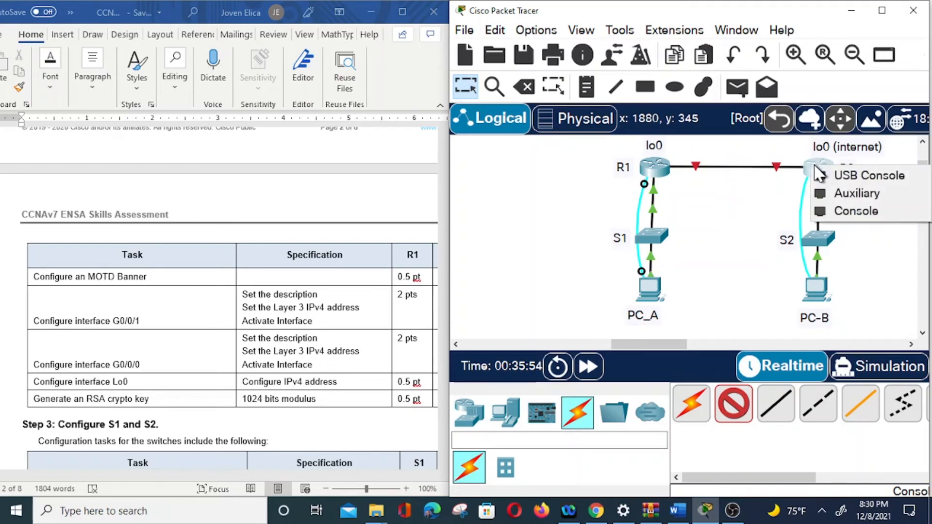
pyautogui.click(858, 212)
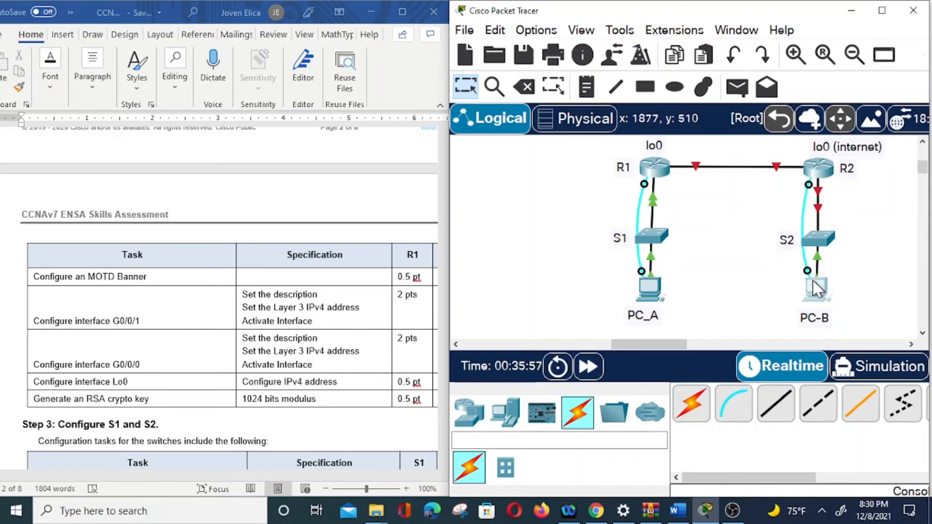
# Open a terminal session on PC-B with the default port settings and place its window beside the assessment document.
pyautogui.click(818, 300)
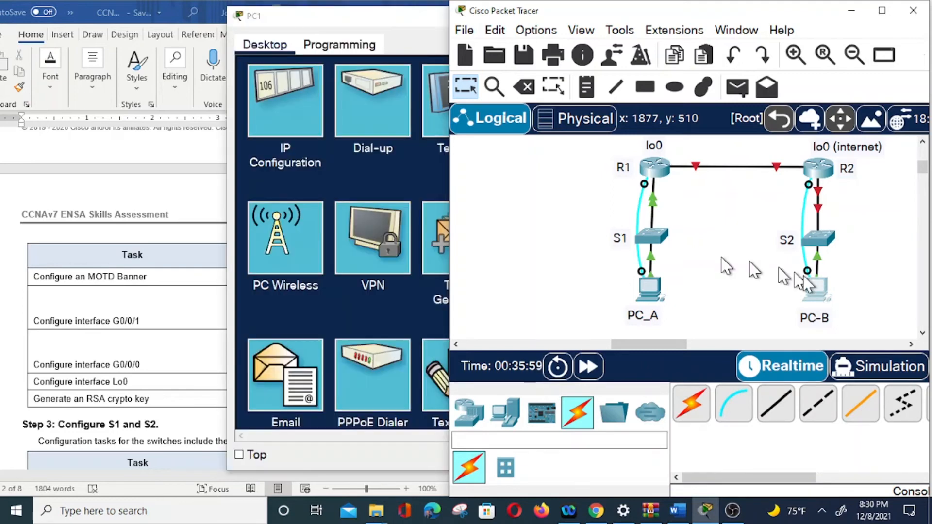
pyautogui.click(437, 102)
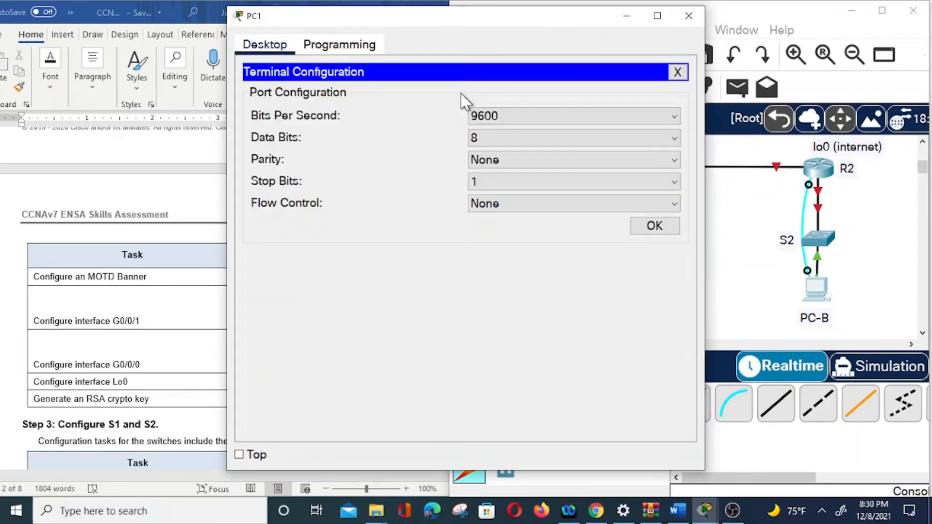
pyautogui.click(655, 226)
pyautogui.moveTo(541, 22); pyautogui.dragTo(658, 37)
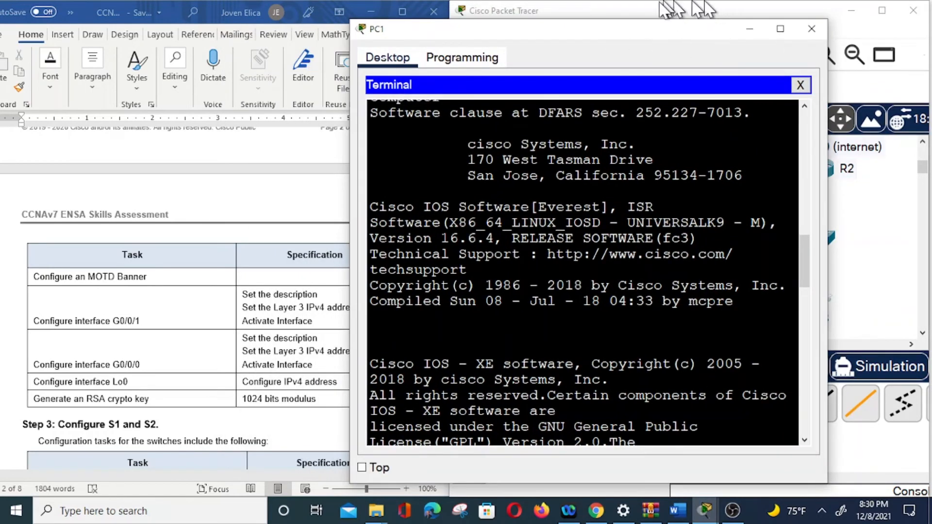
pyautogui.moveTo(549, 28); pyautogui.dragTo(523, 22)
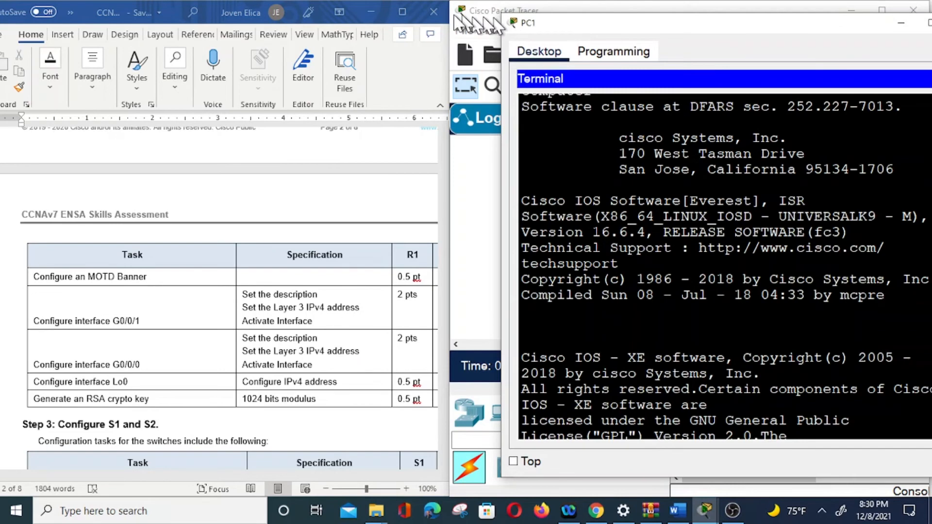
# Place the PC1 window beside the assessment document and decline R2's initial configuration dialog to reach the user prompt.
pyautogui.moveTo(606, 25); pyautogui.dragTo(558, 21)
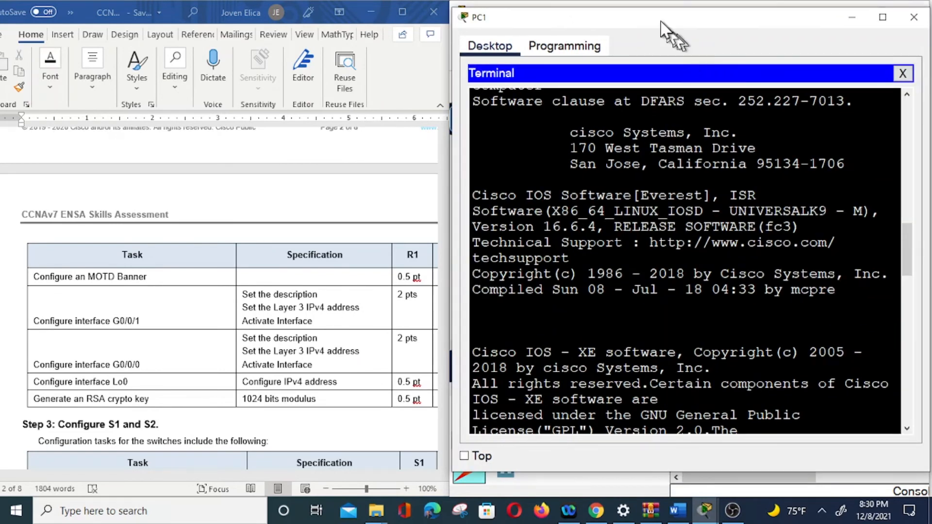
pyautogui.scroll(-15, 771, 233)
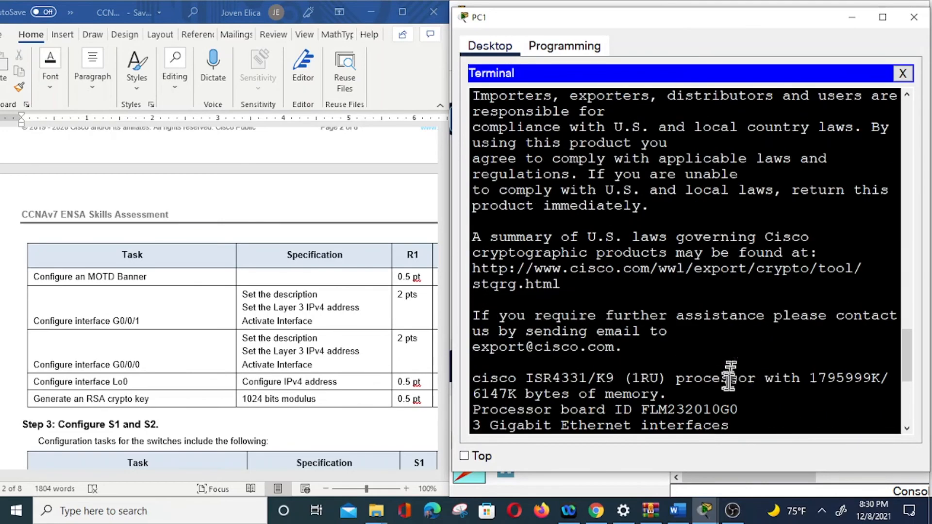
pyautogui.write('n')
pyautogui.press('Return')
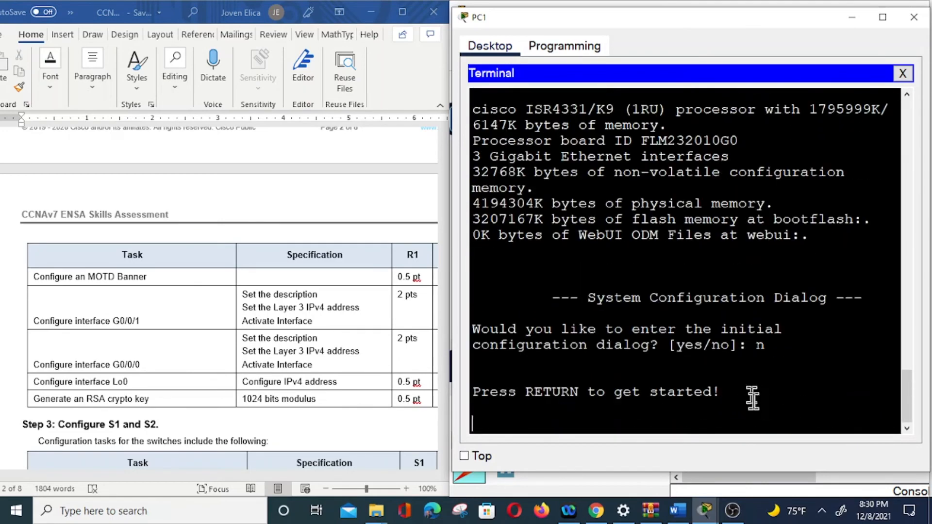
pyautogui.press('Return')
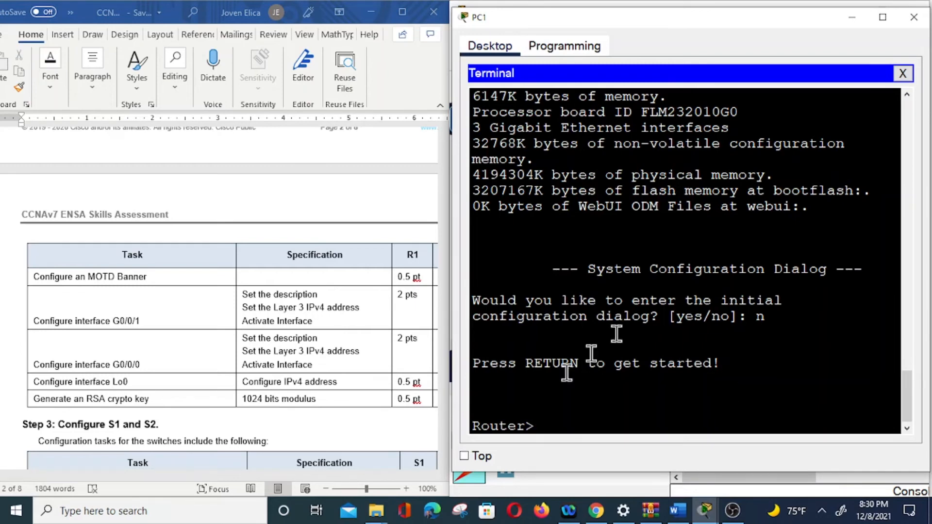
# Return to the start of the Step 2 task table and enter privileged EXEC and global configuration mode on the router.
pyautogui.scroll(15, 264, 359)
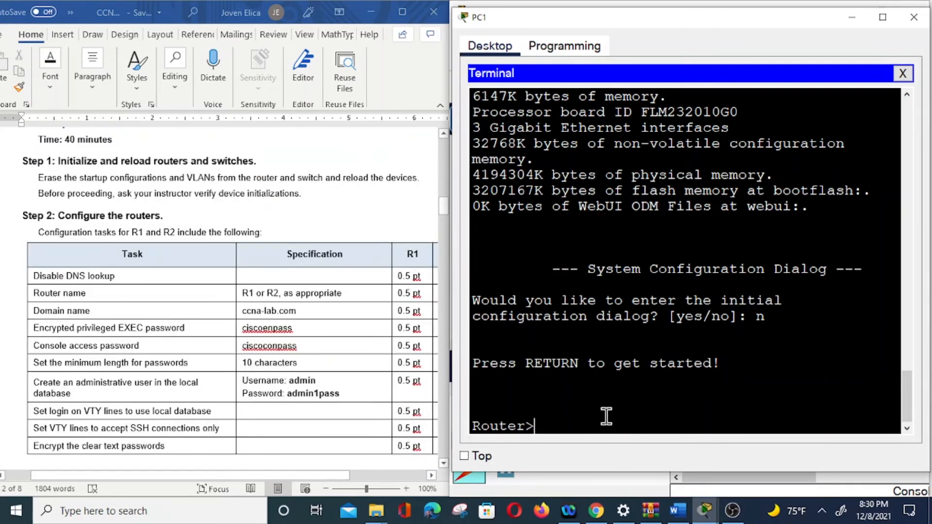
pyautogui.write('en')
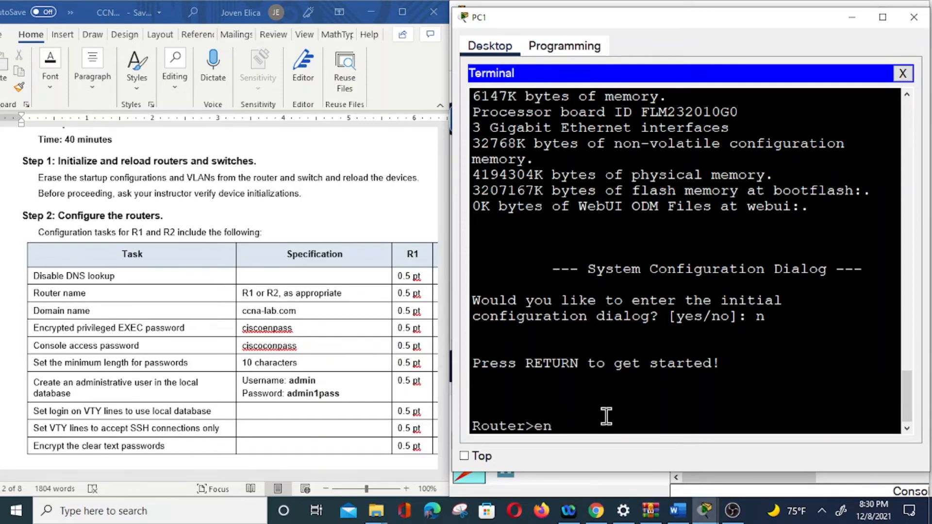
pyautogui.press('Return')
pyautogui.write('conf')
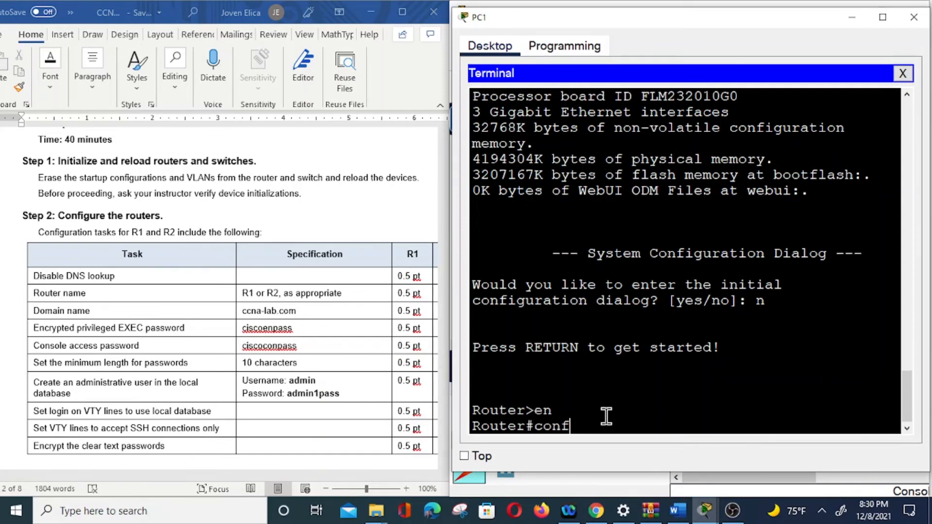
pyautogui.press('BackSpace')
pyautogui.write('ft t')
pyautogui.press('Return')
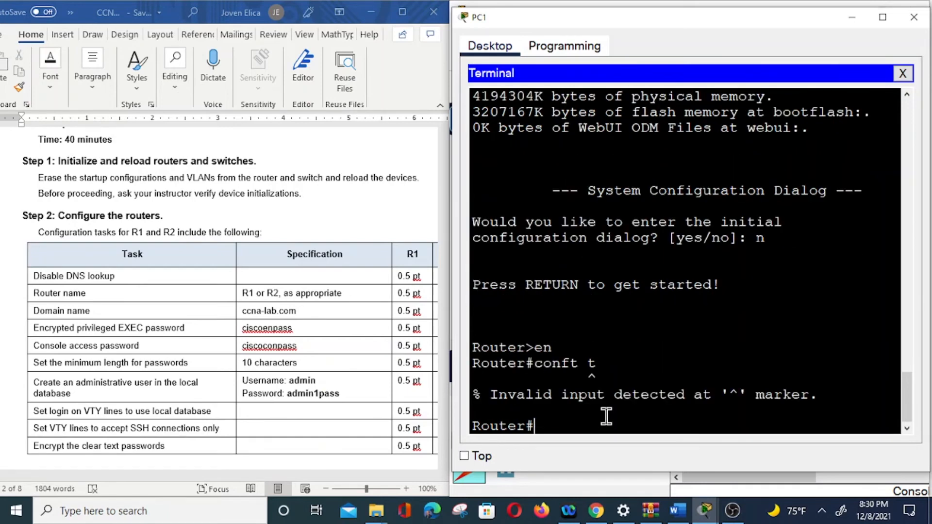
pyautogui.press('Up')
pyautogui.press('Left')
pyautogui.press('Left')
pyautogui.press('BackSpace')
pyautogui.press('Return')
# Disable DNS lookup with "no ip domain-lookup" and set the router's hostname to R2.
pyautogui.write('no ip')
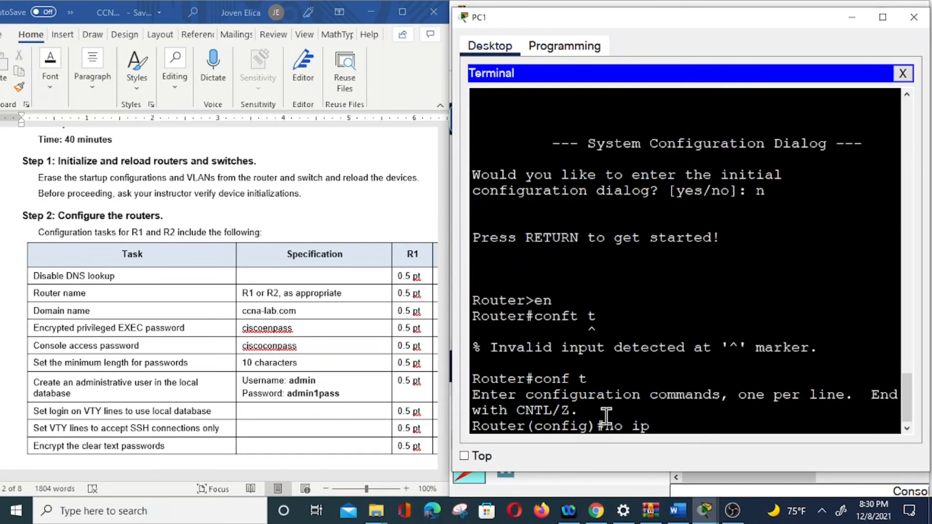
pyautogui.write(' domain-lookup')
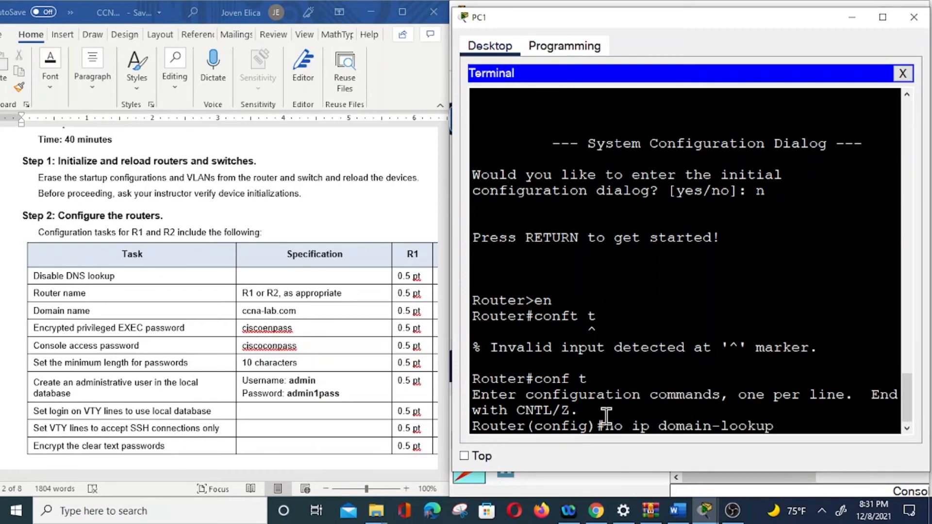
pyautogui.press('Return')
pyautogui.write('hostname R')
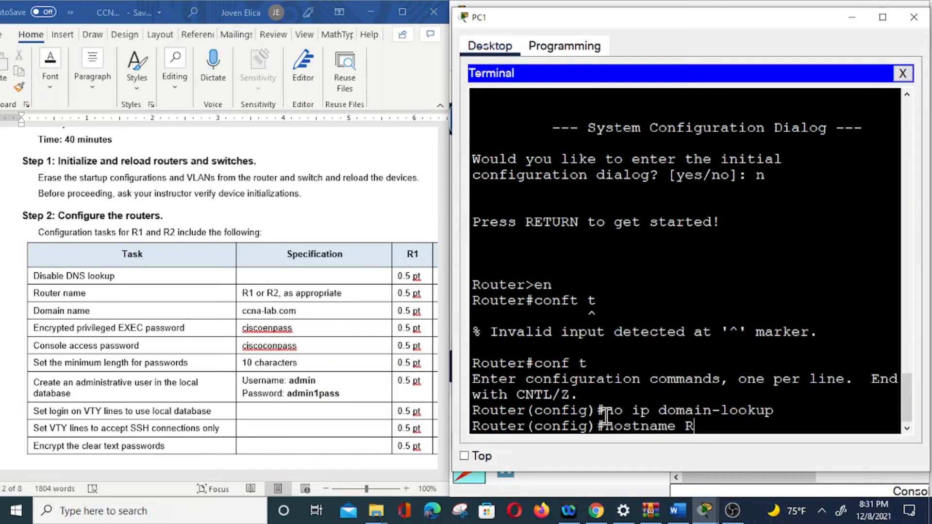
pyautogui.write('2')
pyautogui.press('Return')
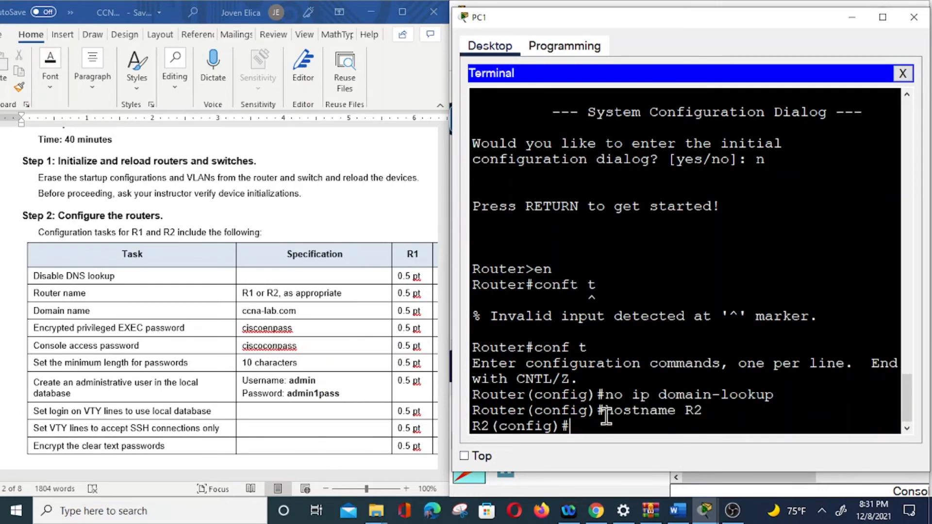
# Set R2's domain name to ccna-lab.com with "ip domain-name".
pyautogui.write('ip domain-name ')
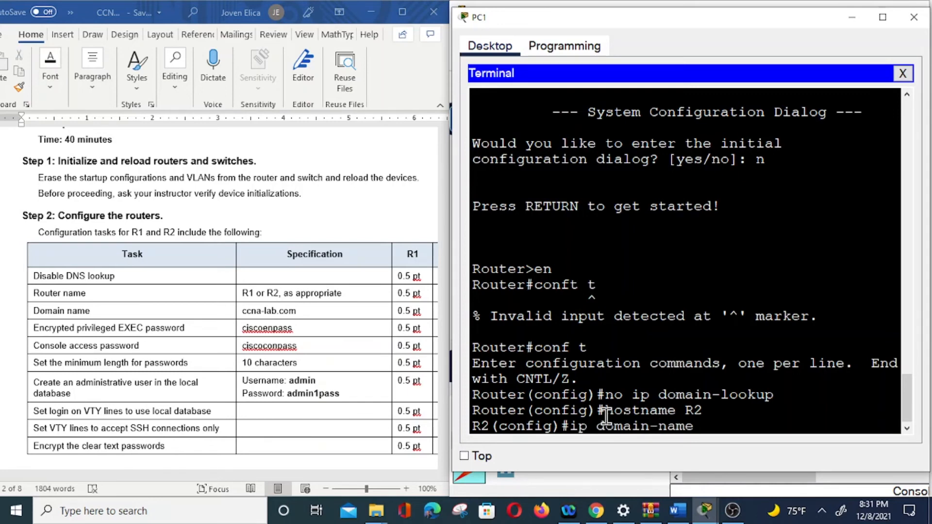
pyautogui.write('ccna-lab.com')
pyautogui.press('Return')
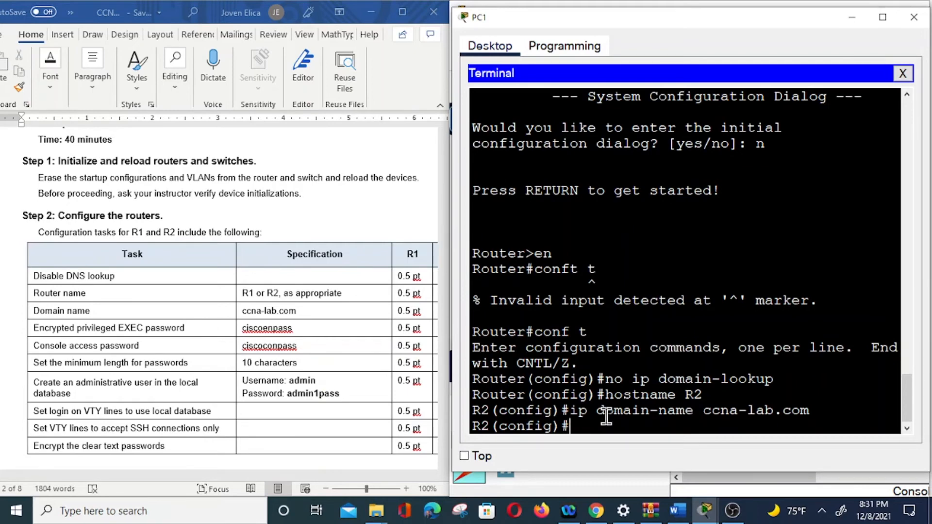
# Set R2's encrypted privileged EXEC password with "enable secret", using the password from the task table.
pyautogui.write('enable secret')
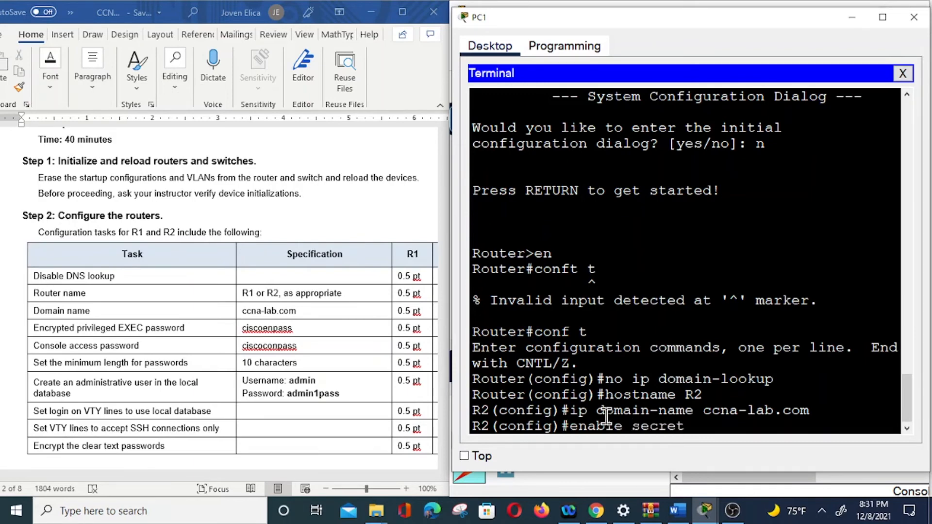
pyautogui.write(' ciscoen')
pyautogui.write('pass')
pyautogui.press('Return')
# Configure line con 0 on R2 with a console access password and enable login, returning to global configuration mode.
pyautogui.write('line con 0')
pyautogui.press('Return')
pyautogui.write('password')
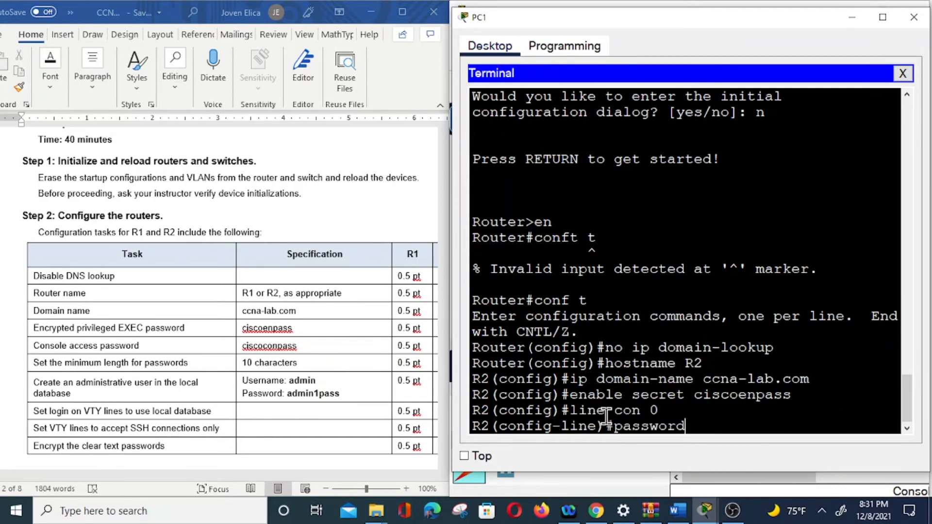
pyautogui.write(' ciscoonpass')
pyautogui.press('Return')
pyautogui.write('logi')
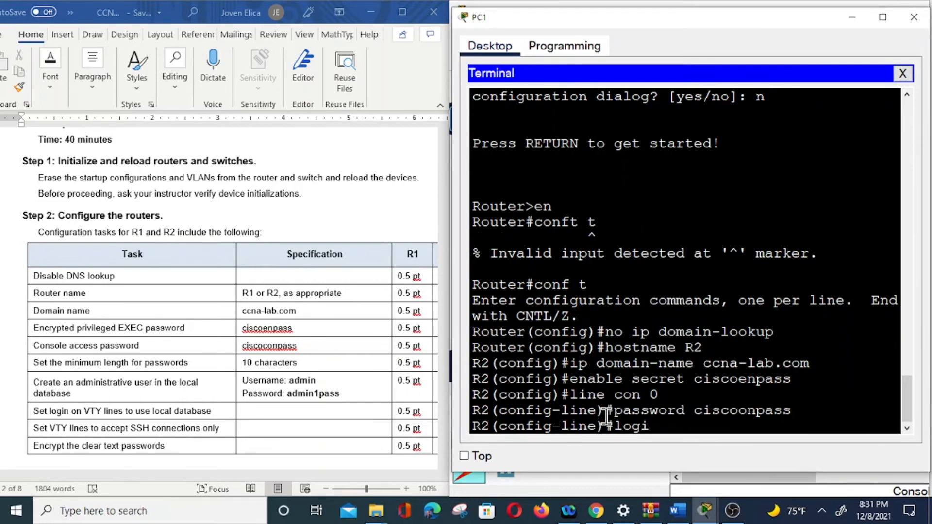
pyautogui.write('n')
pyautogui.press('Return')
pyautogui.write('exit')
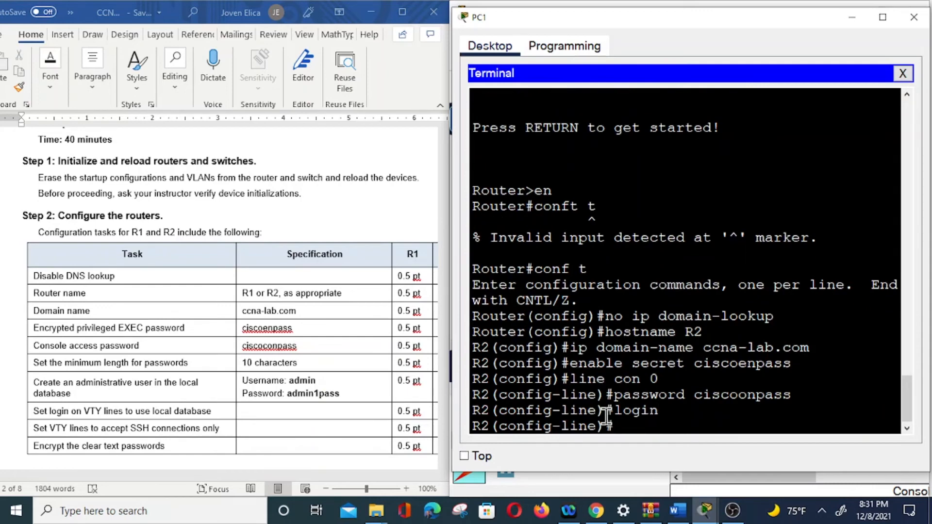
pyautogui.press('Return')
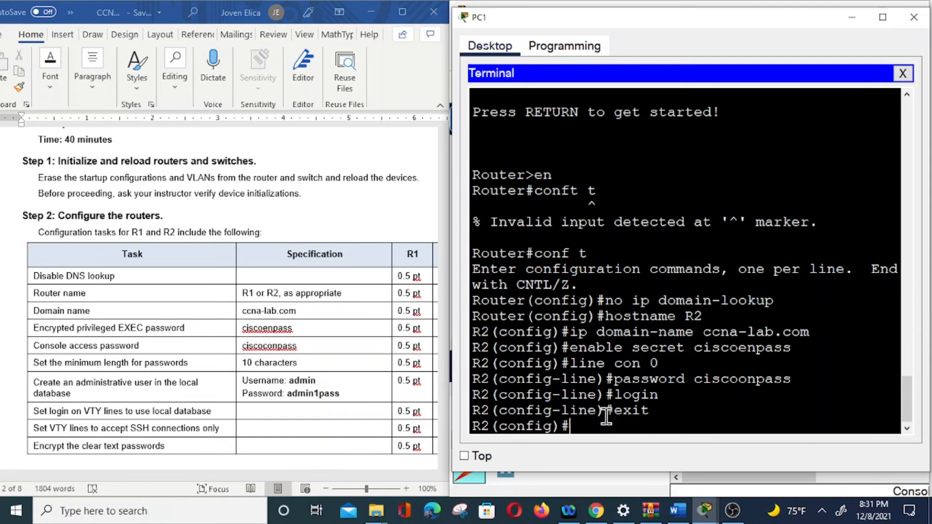
# Set R2's minimum password length to 10 characters with "security password min-length 10".
pyautogui.write('security password l')
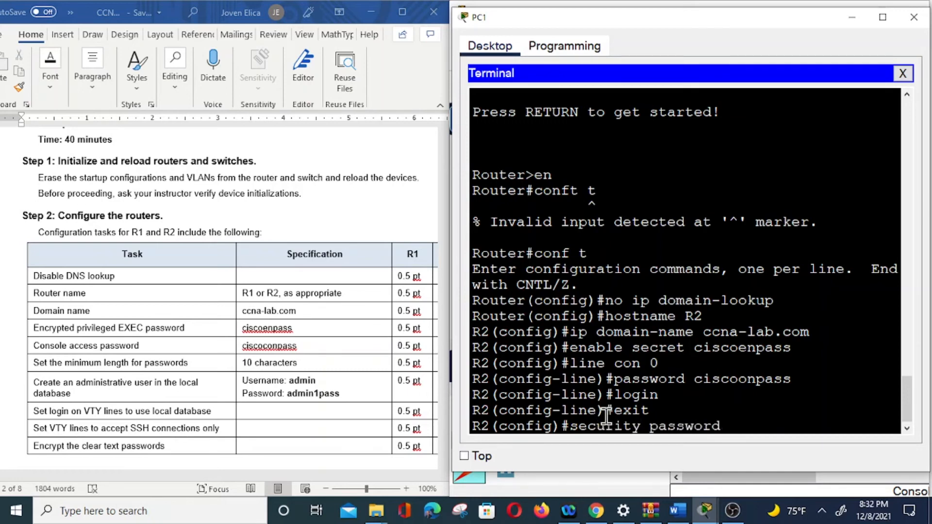
pyautogui.press('BackSpace')
pyautogui.write('min')
pyautogui.write('-legnth')
pyautogui.press('BackSpace')
pyautogui.press('BackSpace')
pyautogui.press('BackSpace')
pyautogui.press('BackSpace')
pyautogui.write('nght')
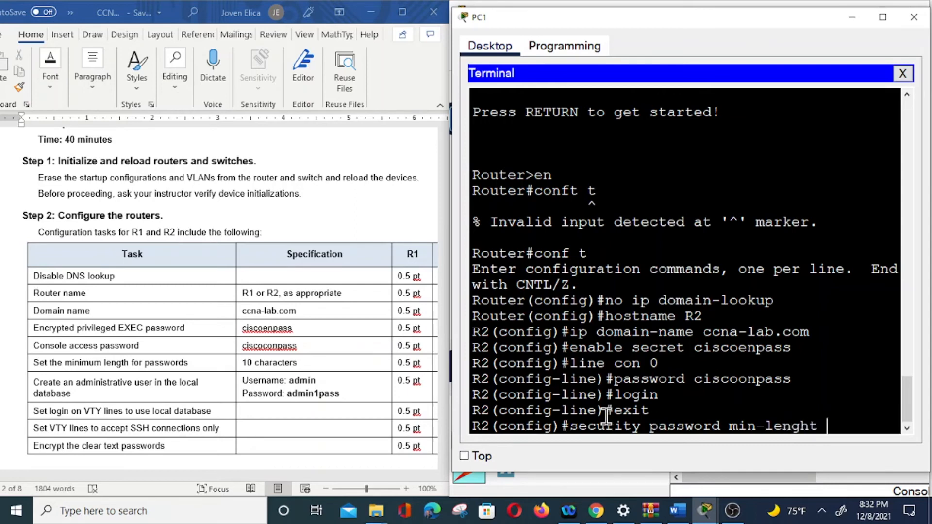
pyautogui.write(' 10')
pyautogui.press('Return')
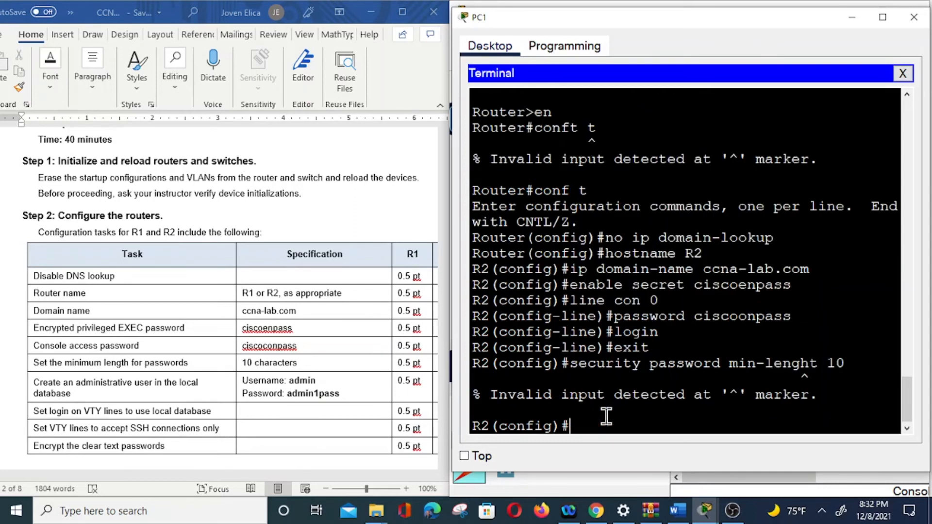
pyautogui.press('Up')
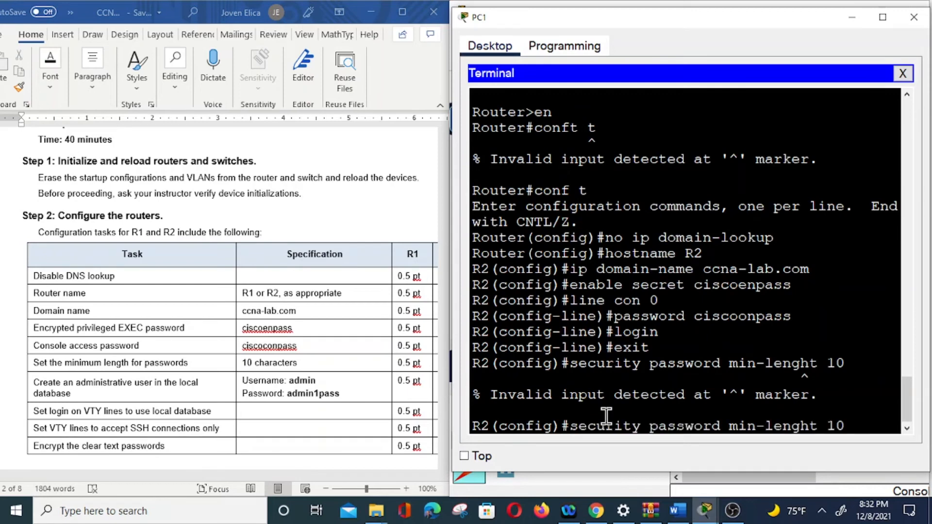
pyautogui.press('BackSpace')
pyautogui.press('BackSpace')
pyautogui.write('th')
pyautogui.press('Return')
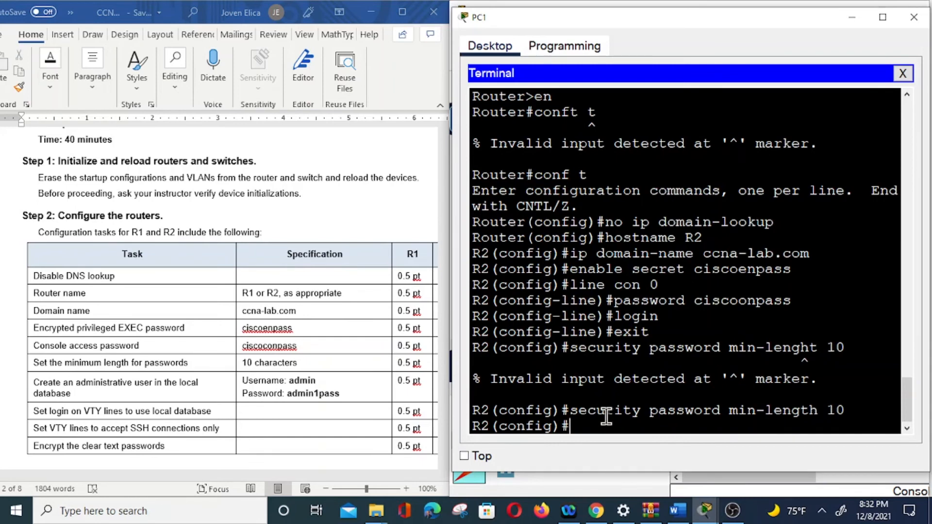
# Create the local administrative user "admin" on R2 with the secret password given in the task table.
pyautogui.write('username admi')
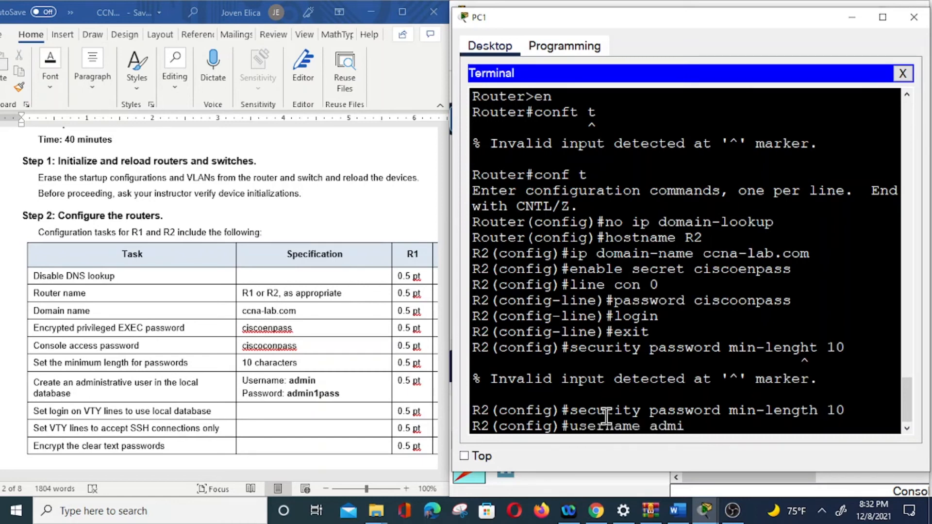
pyautogui.write('n secret')
pyautogui.write(' admin')
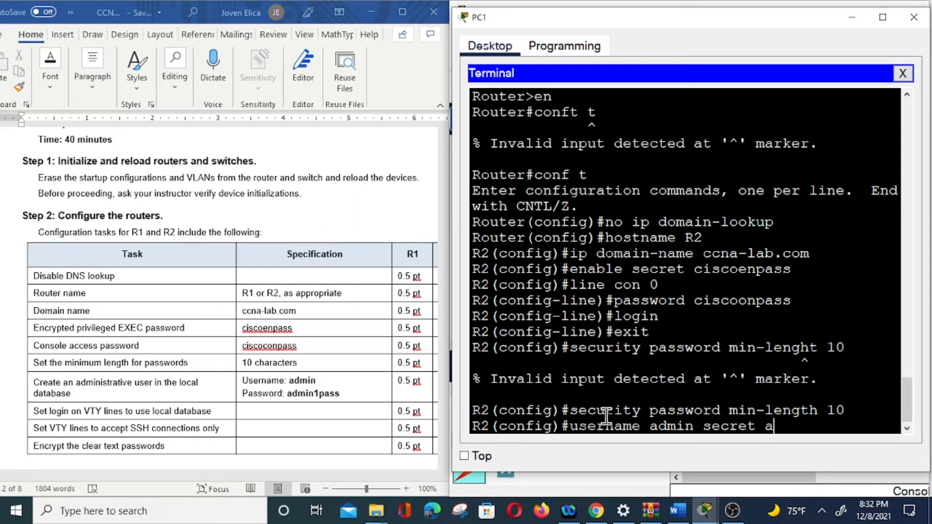
pyautogui.write('1pass')
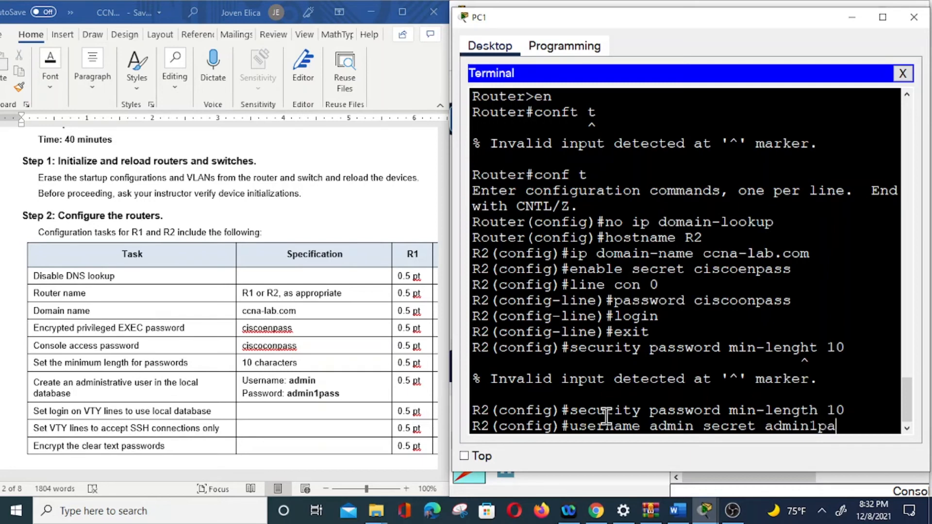
pyautogui.press('Return')
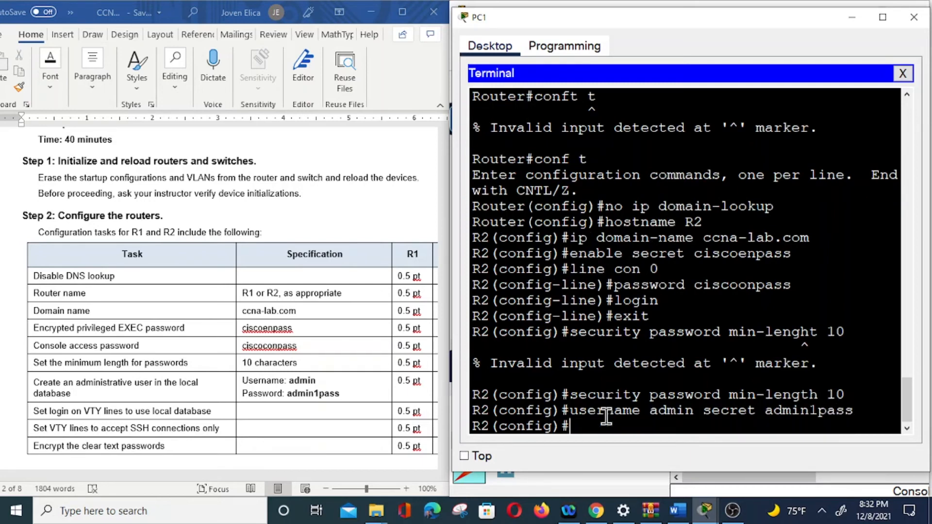
# Configure R2's VTY lines 0 4 to authenticate against the local user database with "login local".
pyautogui.write('line vty 0 4')
pyautogui.press('Return')
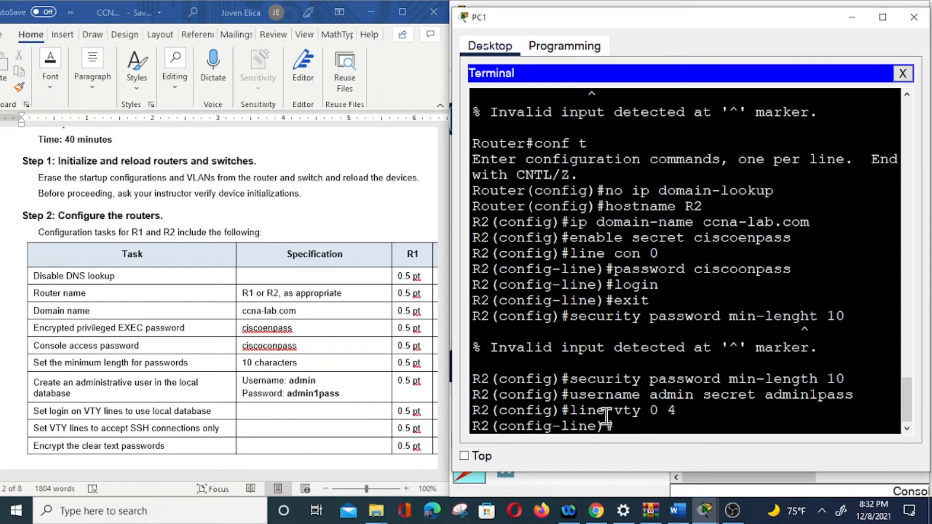
pyautogui.write('login local')
pyautogui.press('Return')
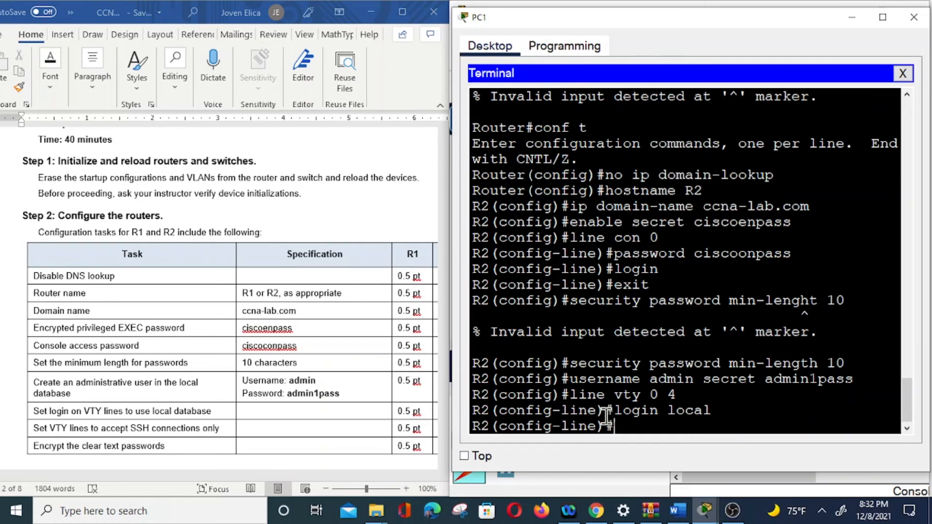
# Restrict R2's VTY lines to SSH with "transport input ssh" and exit line configuration mode.
pyautogui.write('transport input ssh')
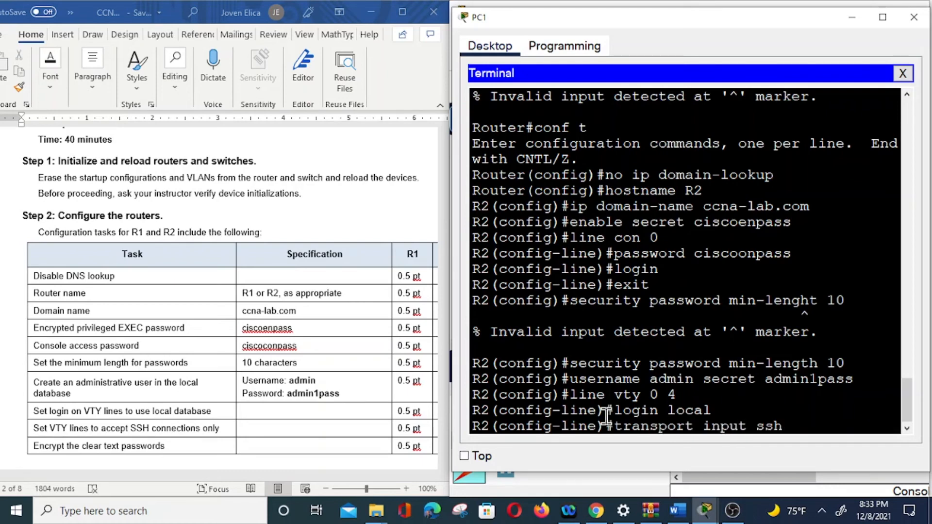
pyautogui.press('Return')
pyautogui.write('exit')
pyautogui.press('Return')
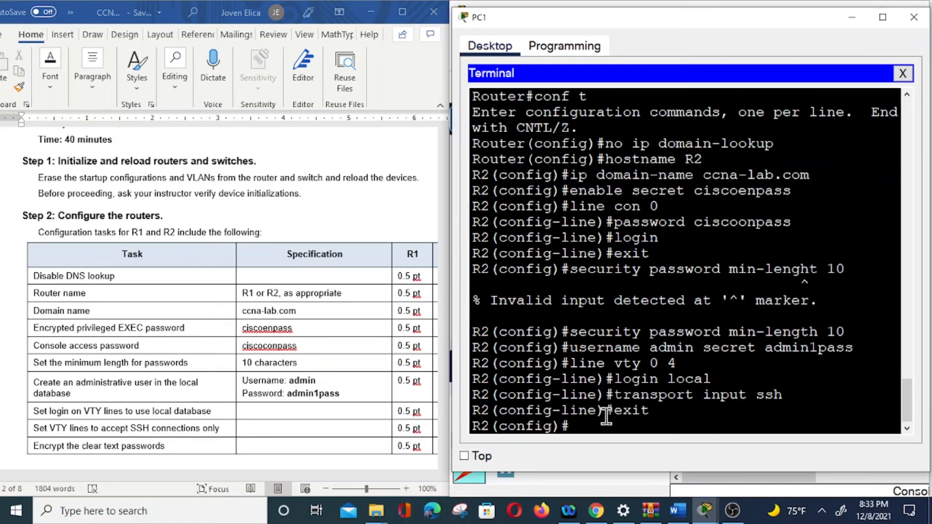
# Encrypt R2's clear text passwords with "service password-encryption".
pyautogui.write('service password')
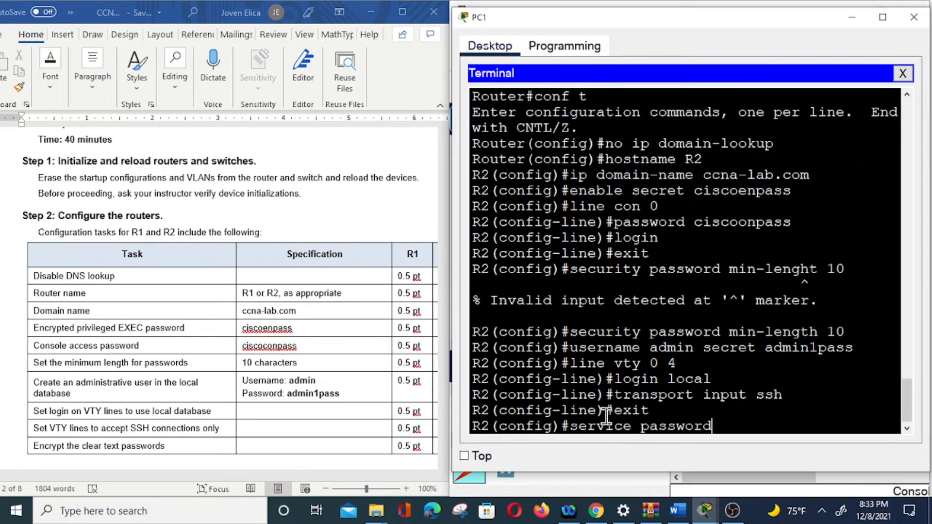
pyautogui.write('-encryption')
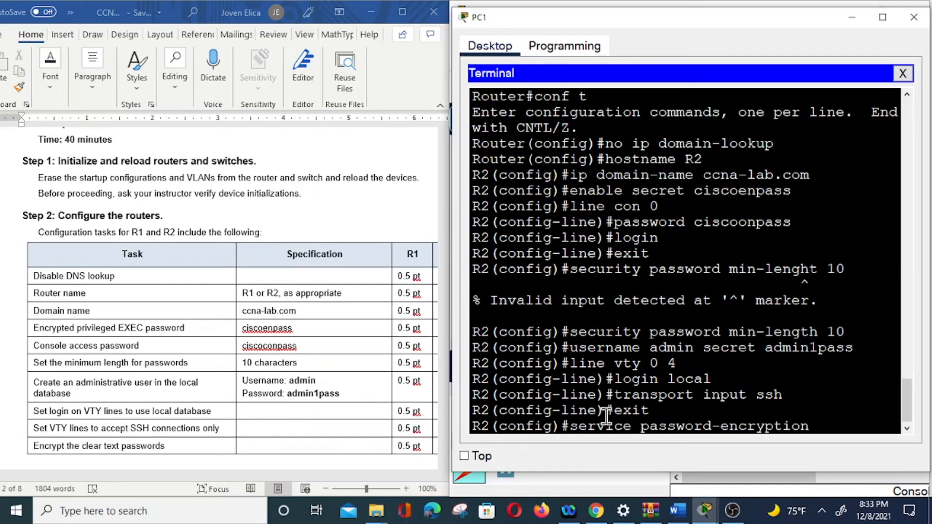
pyautogui.press('Return')
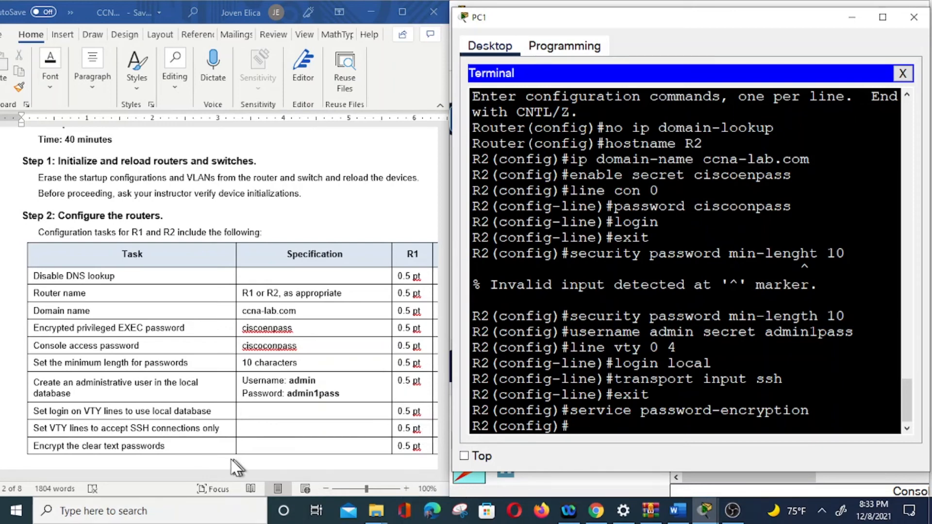
# Configure R2's MOTD banner with the text "Unauthorized Access in Prohibited", using $ as the delimiter.
pyautogui.scroll(-6, 236, 427)
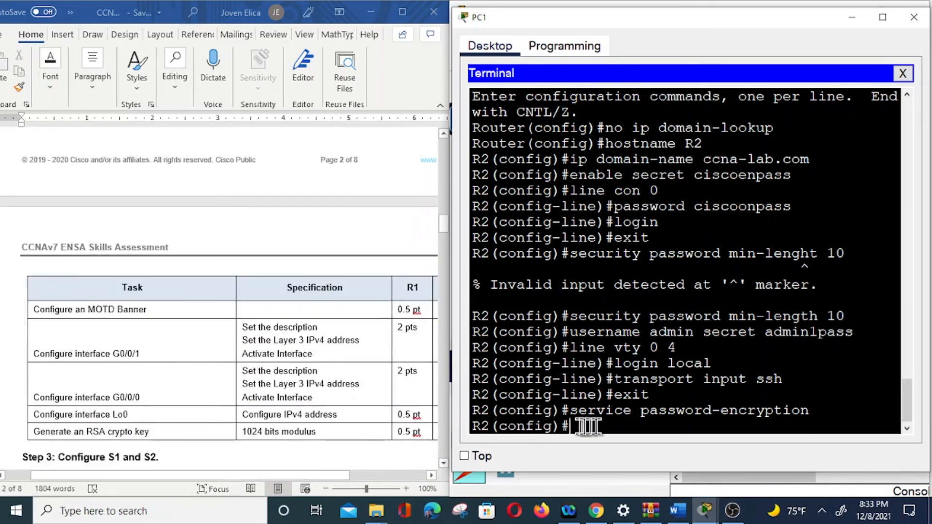
pyautogui.write('bessner mo')
pyautogui.press('BackSpace')
pyautogui.press('BackSpace')
pyautogui.press('BackSpace')
pyautogui.press('BackSpace')
pyautogui.press('BackSpace')
pyautogui.press('BackSpace')
pyautogui.press('BackSpace')
pyautogui.press('BackSpace')
pyautogui.write('nner')
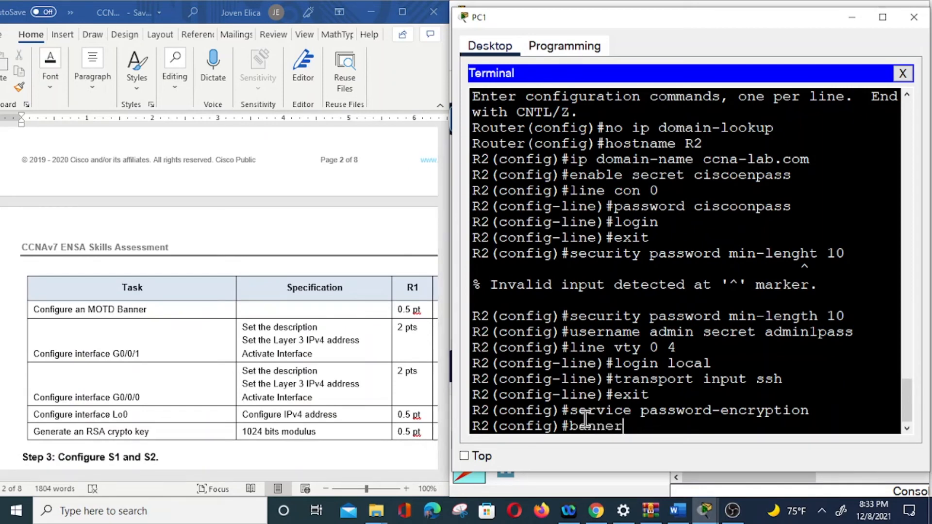
pyautogui.write(' motd $Unau')
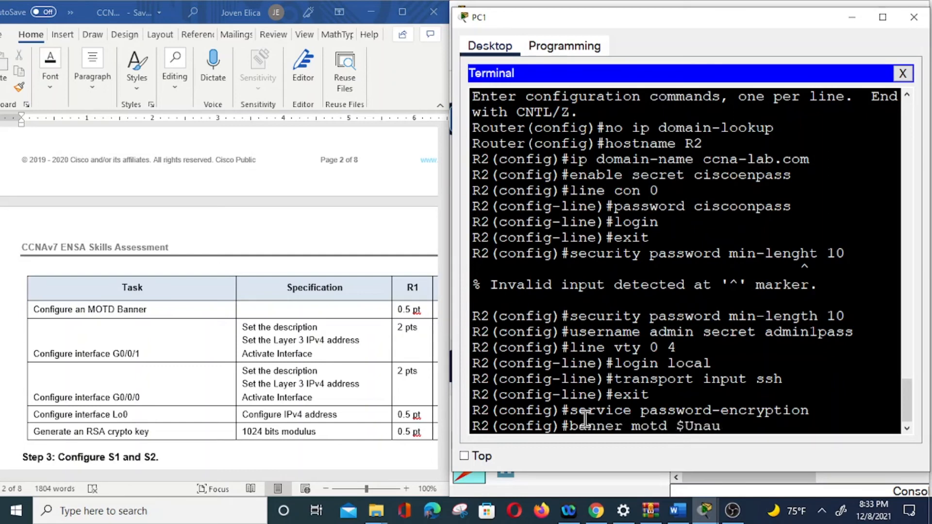
pyautogui.press('BackSpace')
pyautogui.write('uthoria')
pyautogui.press('BackSpace')
pyautogui.write('ized')
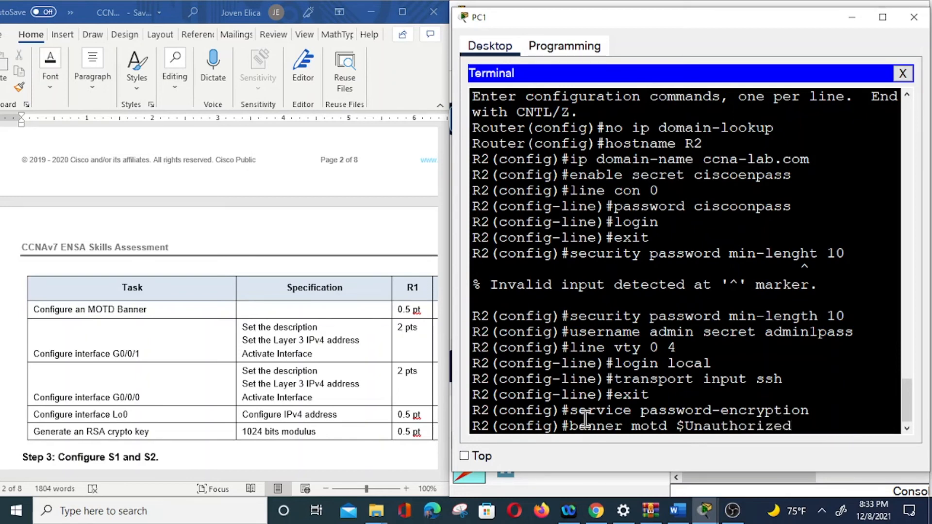
pyautogui.write(' Access in')
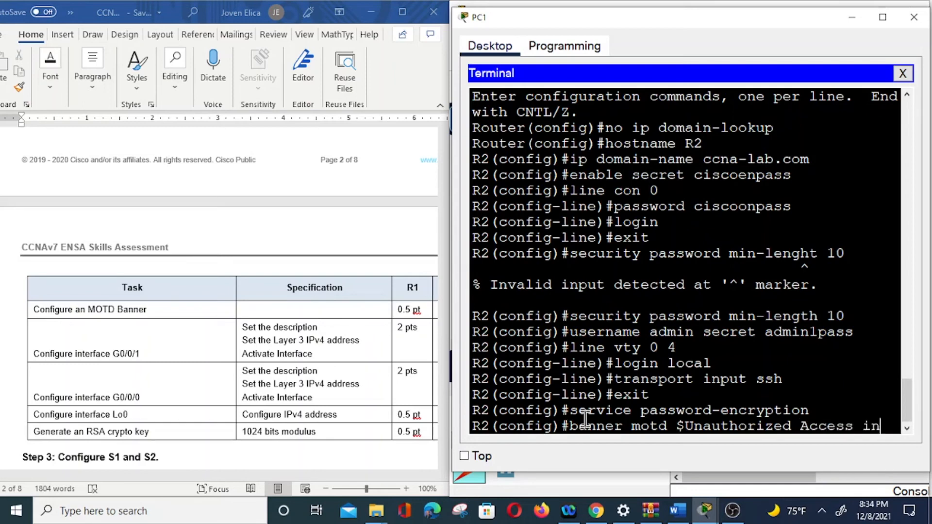
pyautogui.write(' Prohi')
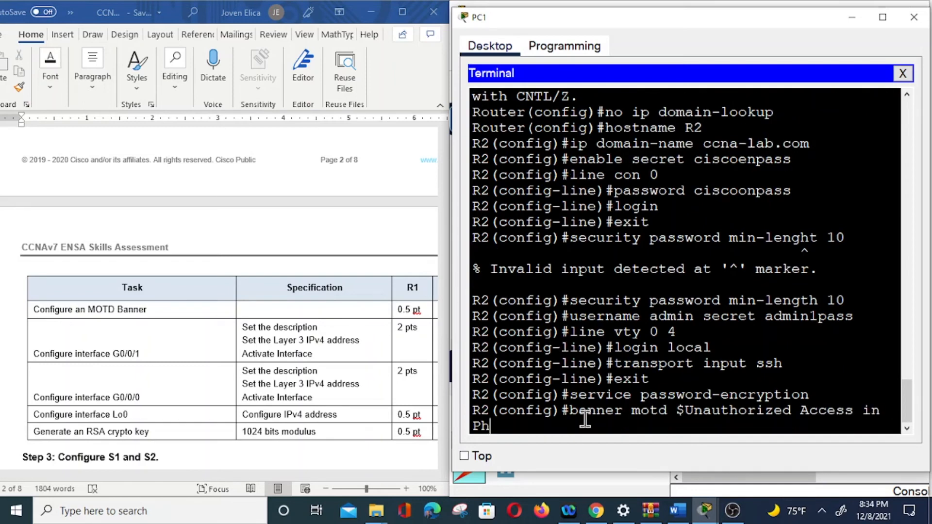
pyautogui.write('bited$')
pyautogui.press('Return')
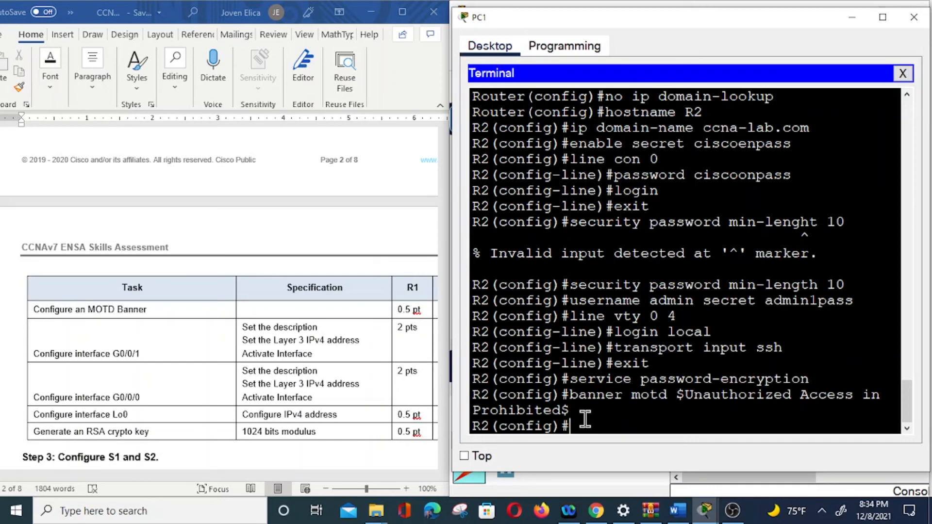
# Assign IP address 10.67.254.1 with mask 255.255.255.252 to R2's interface G0/0/0, following the addressing table.
pyautogui.write('int g0/0/0')
pyautogui.press('Return')
pyautogui.write('ip address')
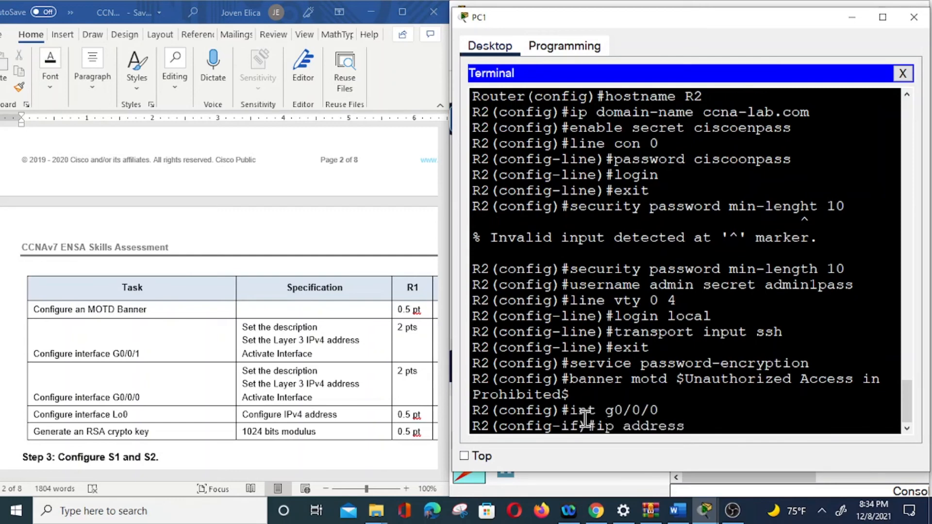
pyautogui.scroll(-3, 246, 287)
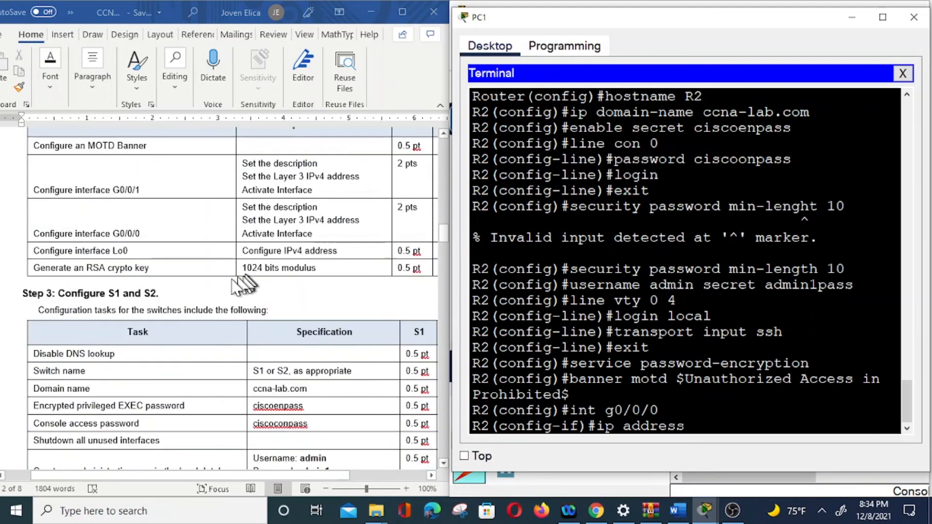
pyautogui.scroll(9, 248, 284)
pyautogui.scroll(15, 229, 284)
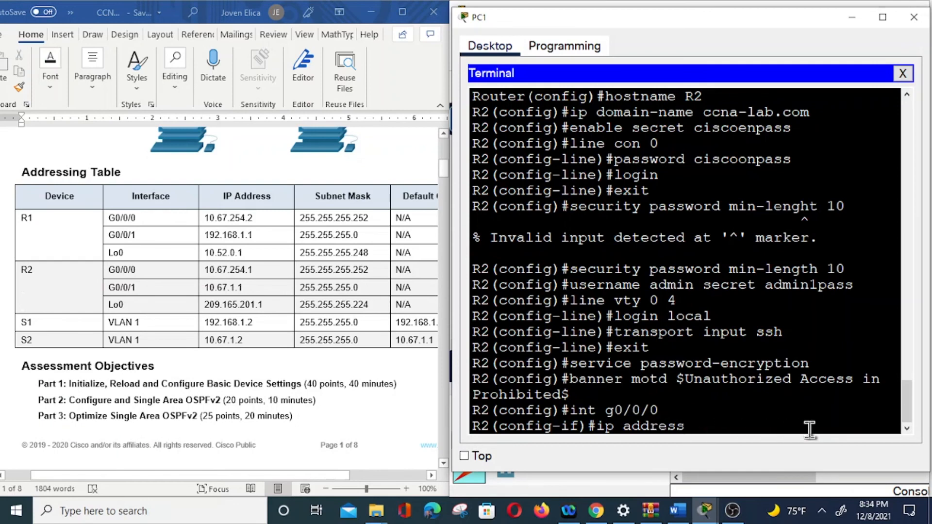
pyautogui.write('10.')
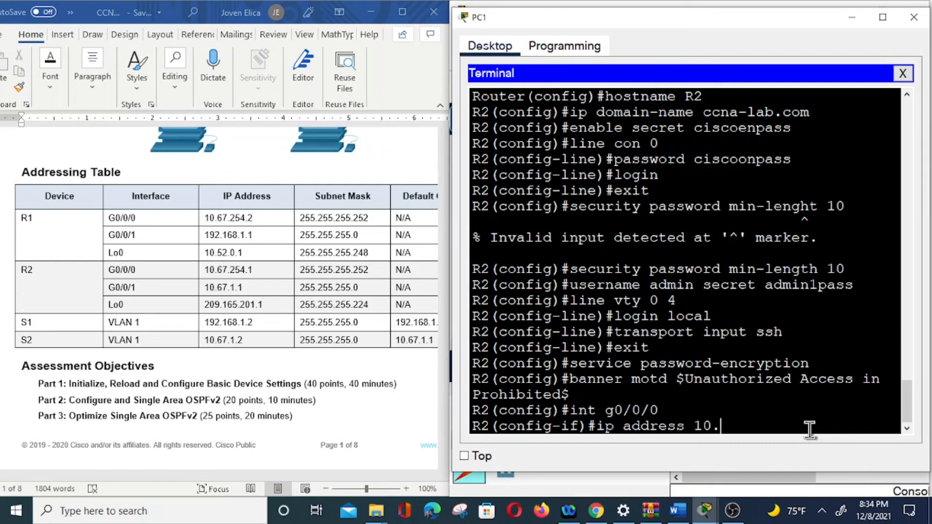
pyautogui.write('67.254.1 255.255.255.252')
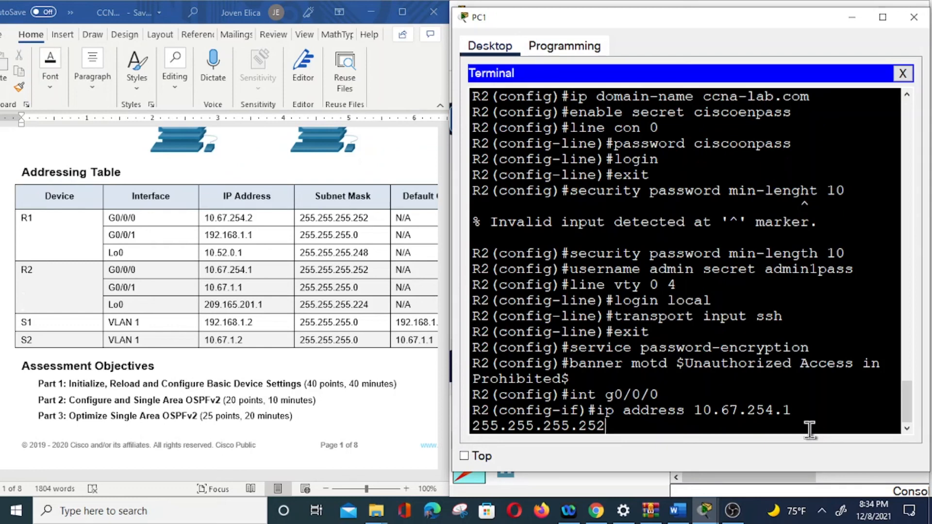
pyautogui.press('Return')
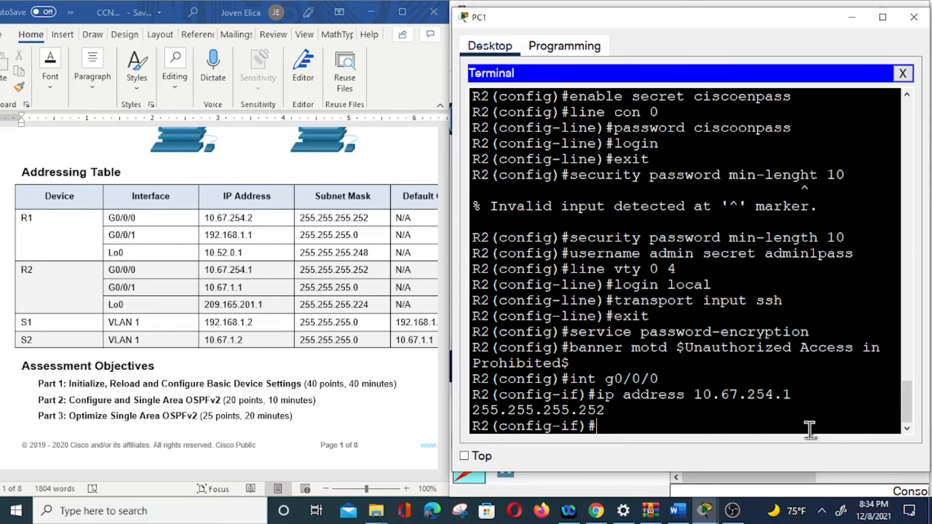
# Set the description "connection to R1" on R2's G0/0/0 and activate the interface with "no shut".
pyautogui.write('description con')
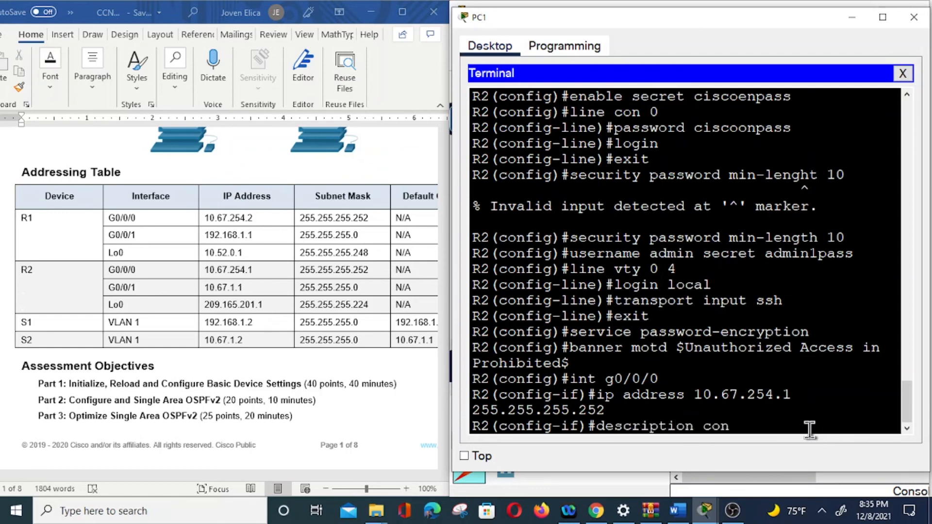
pyautogui.write('nection to R1')
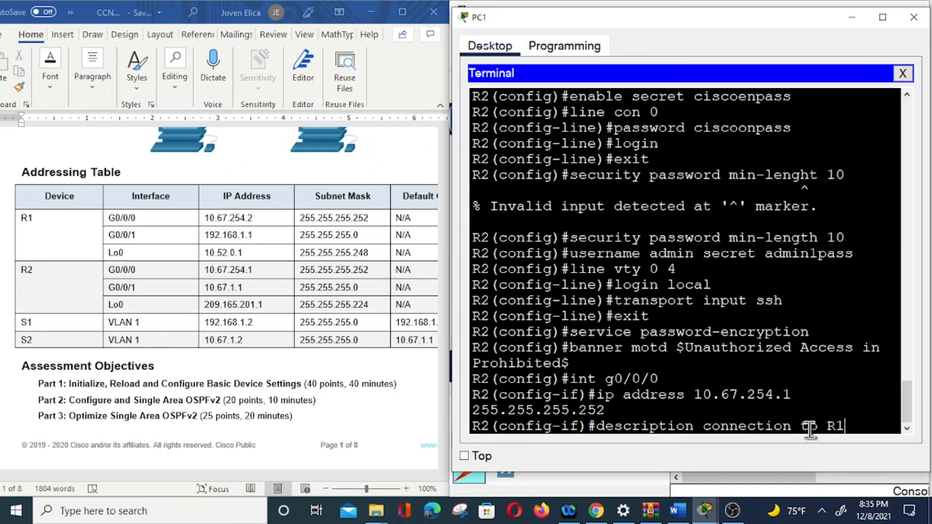
pyautogui.press('Return')
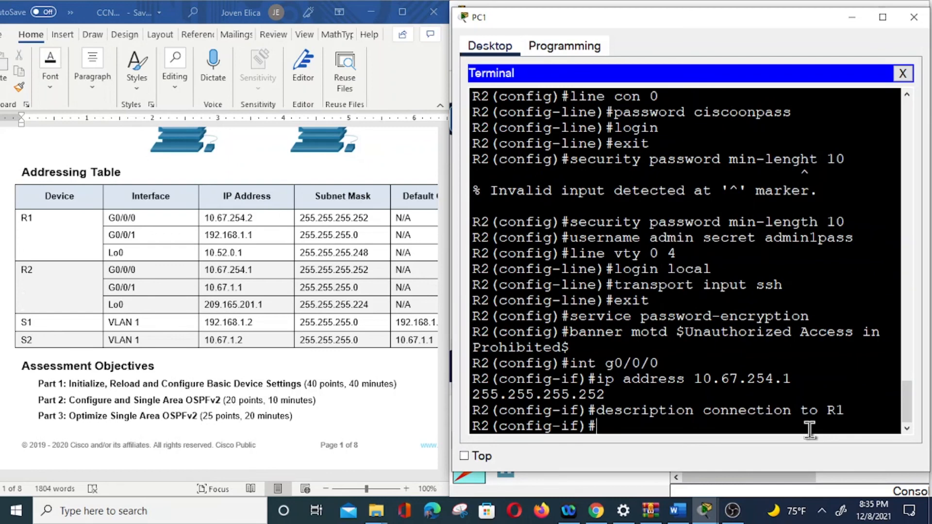
pyautogui.write('no shut')
pyautogui.press('Return')
pyautogui.press('Return')
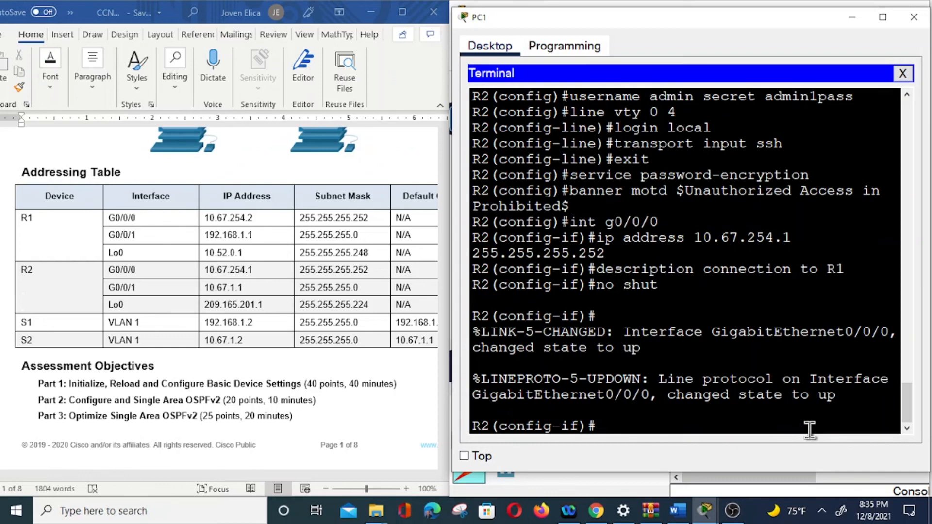
# Enter configuration of R2's interface G0/0/1 and set its description to "connection to S2".
pyautogui.press('Up')
pyautogui.press('Up')
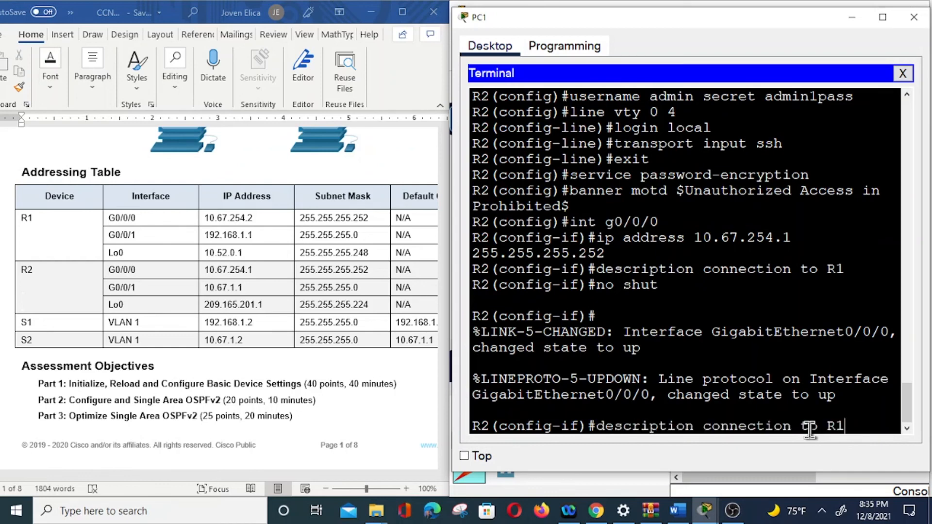
pyautogui.press('Up')
pyautogui.press('Up')
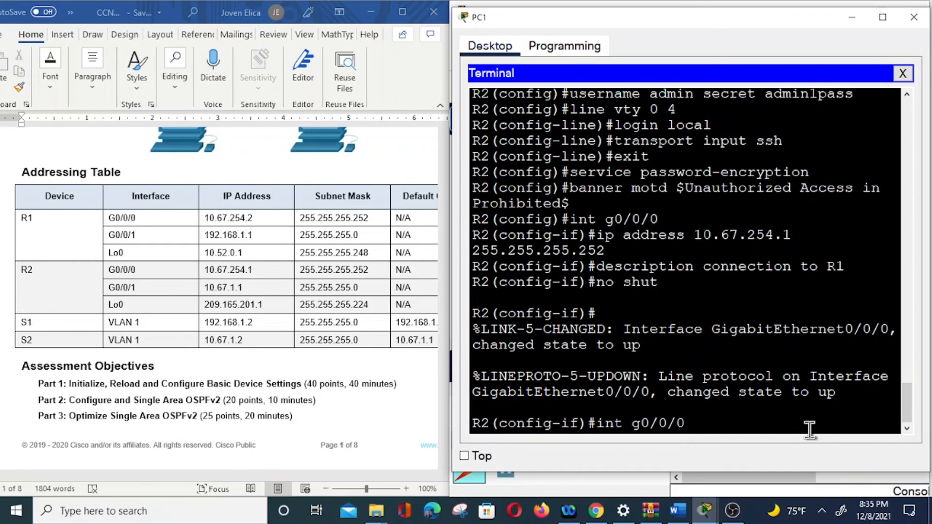
pyautogui.press('BackSpace')
pyautogui.write('1')
pyautogui.press('Return')
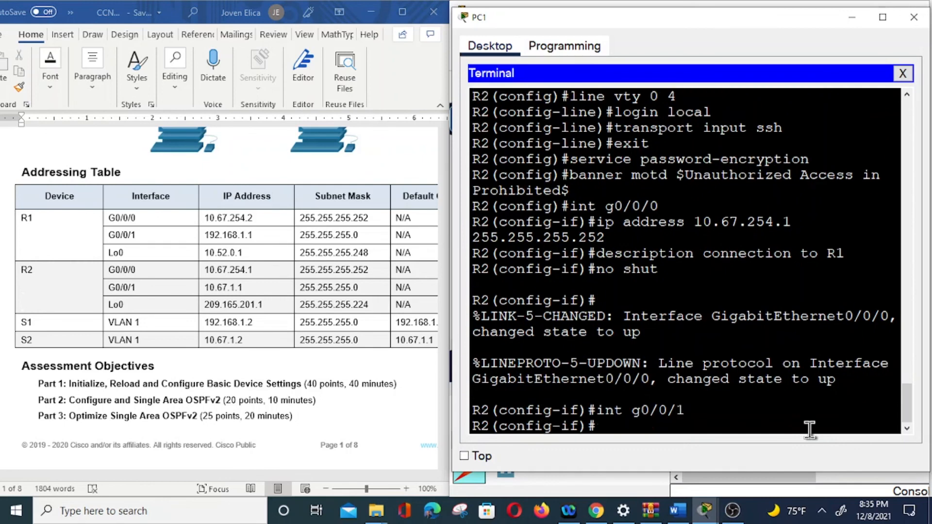
pyautogui.write('decre')
pyautogui.press('BackSpace')
pyautogui.write('iption connection to')
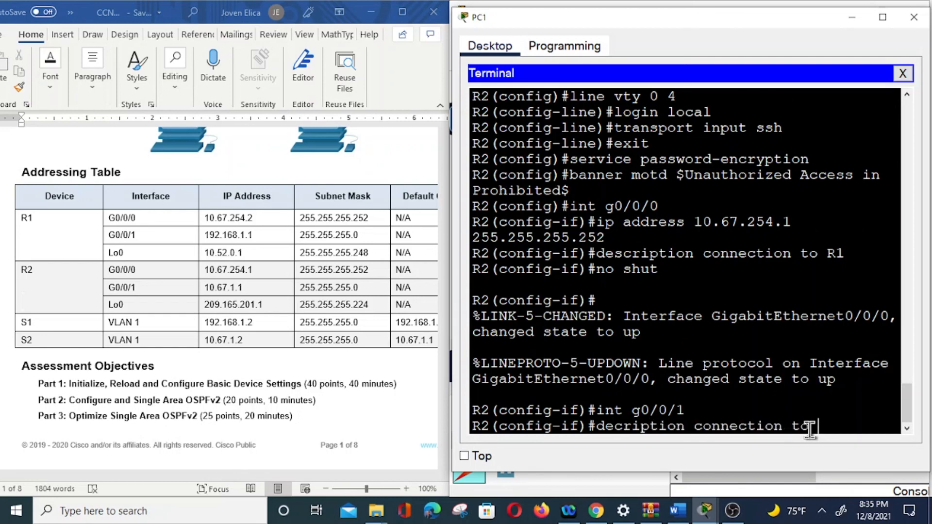
pyautogui.write(' S2')
pyautogui.press('Return')
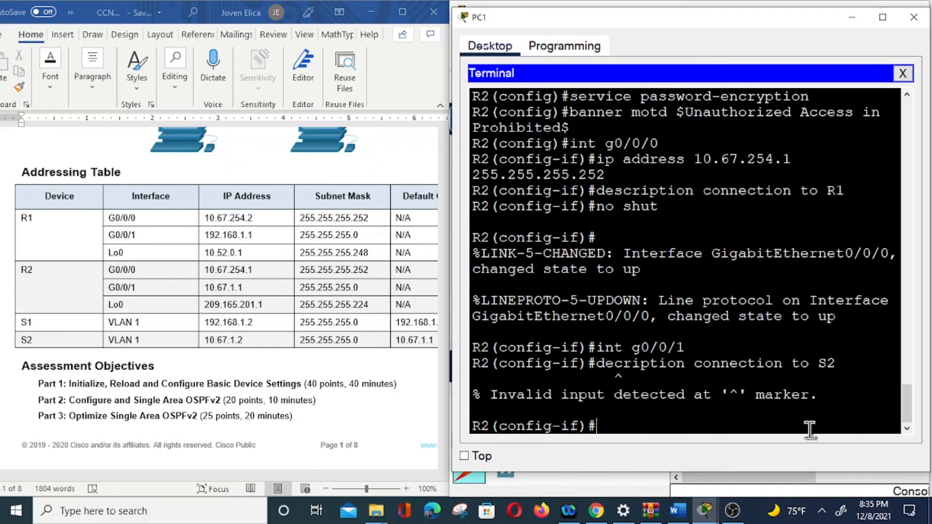
pyautogui.press('Up')
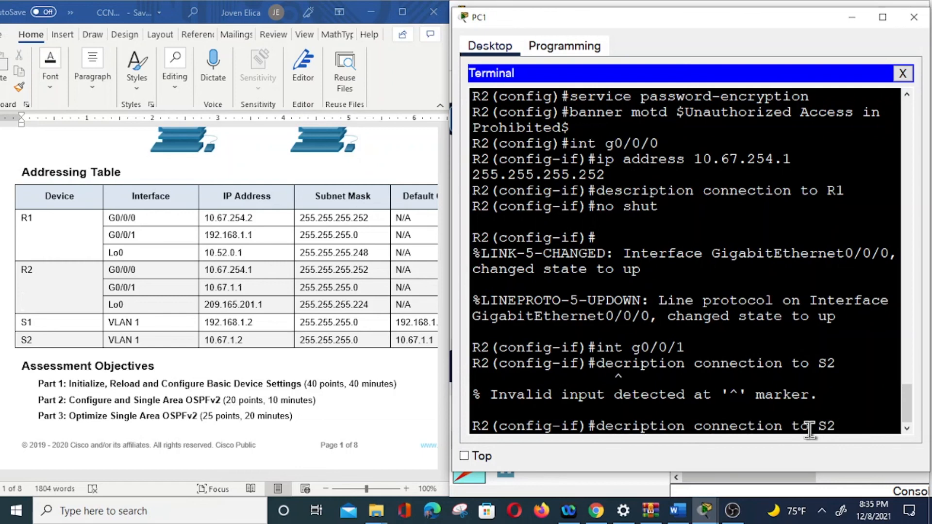
pyautogui.press('Left')
pyautogui.press('Left')
pyautogui.press('Left')
pyautogui.press('Left')
pyautogui.press('Left')
pyautogui.press('Left')
pyautogui.press('Left')
pyautogui.press('Left')
pyautogui.press('Left')
pyautogui.press('Left')
pyautogui.press('Left')
pyautogui.press('Left')
pyautogui.press('Left')
pyautogui.press('Left')
pyautogui.press('Left')
pyautogui.press('Left')
pyautogui.press('Left')
pyautogui.press('Left')
pyautogui.press('Left')
pyautogui.press('Left')
pyautogui.write('s')
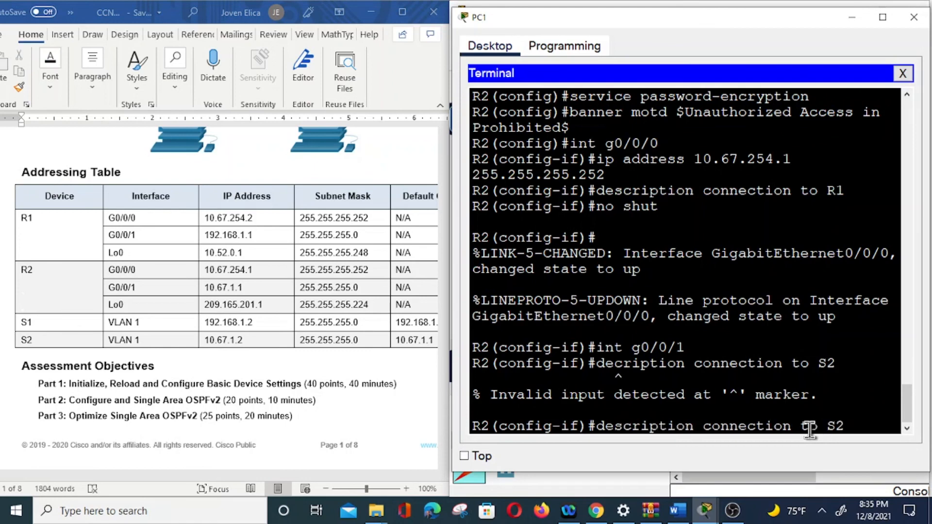
pyautogui.press('Return')
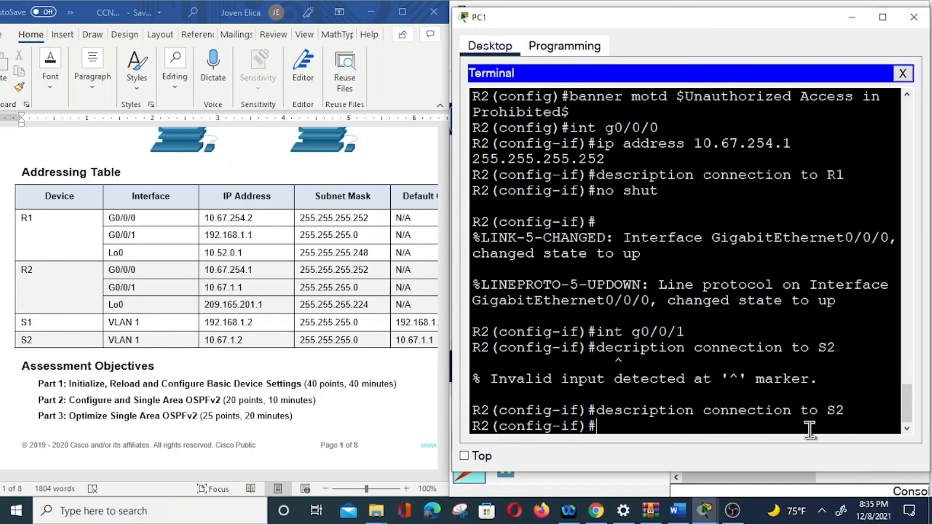
# Assign 10.67.1.1 with mask 255.255.255.0 to R2's G0/0/1 and activate the interface with "no shut".
pyautogui.write('ip address ')
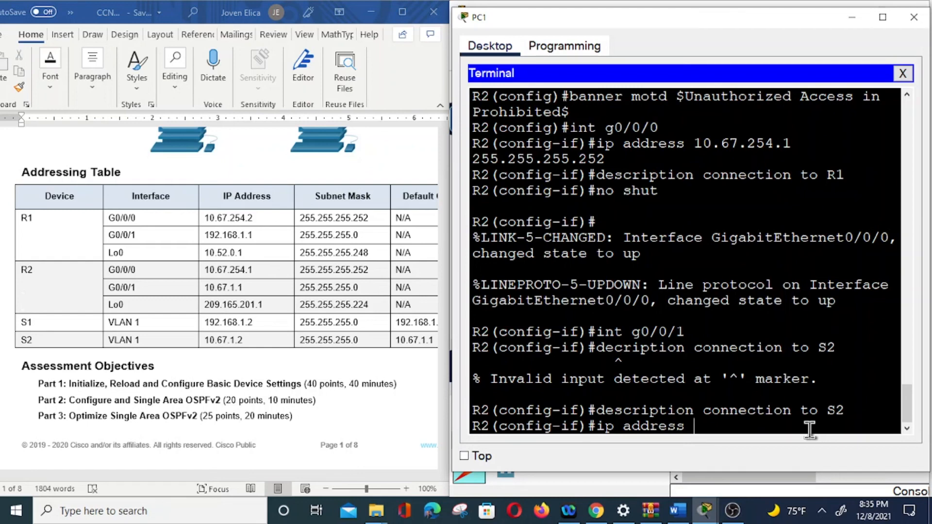
pyautogui.write('10.67.1.1 255.255')
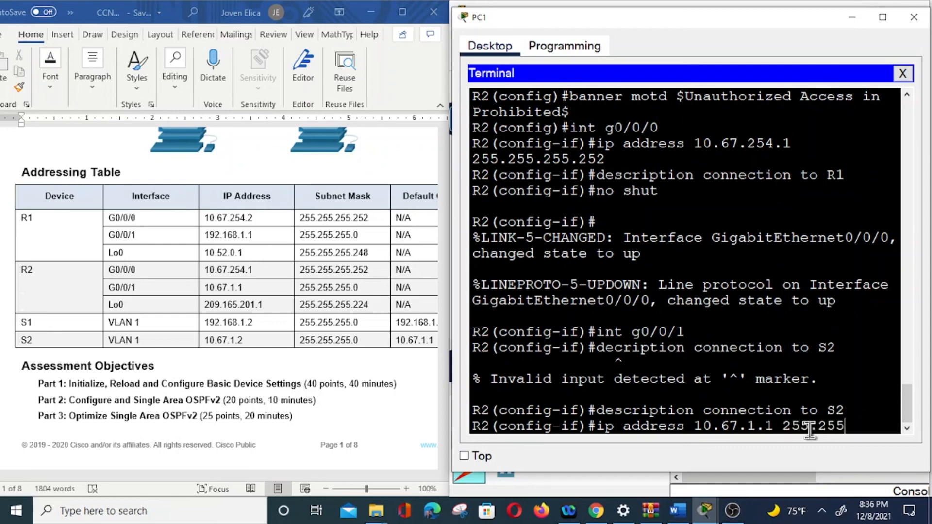
pyautogui.write('.255.0')
pyautogui.press('Return')
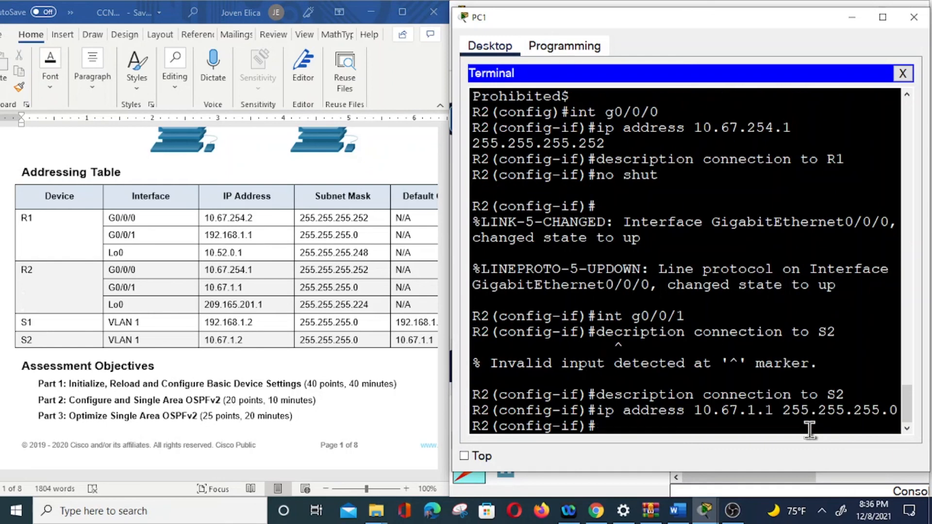
pyautogui.write('no shut')
pyautogui.press('Return')
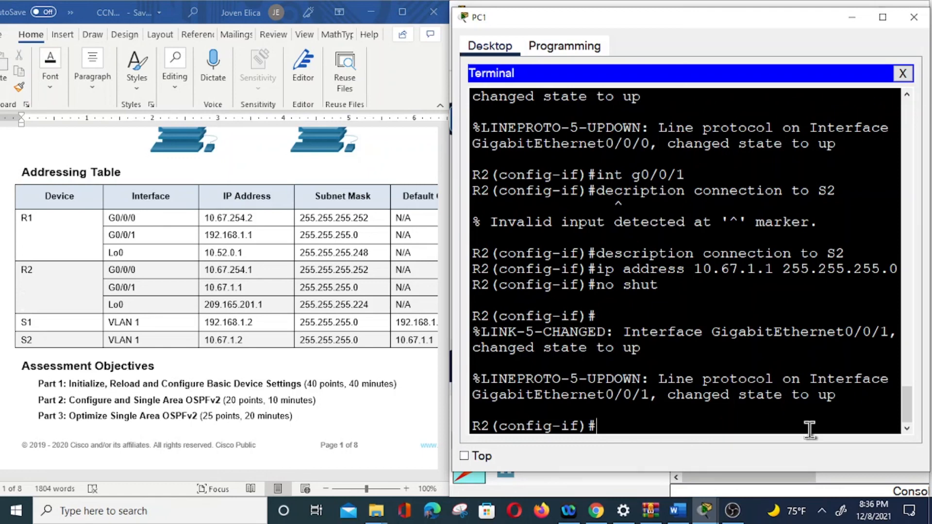
# Create interface loopback0 on R2 with IP address 209.165.201.1 and mask 255.255.255.224, and exit interface configuration mode.
pyautogui.write('int loopback0')
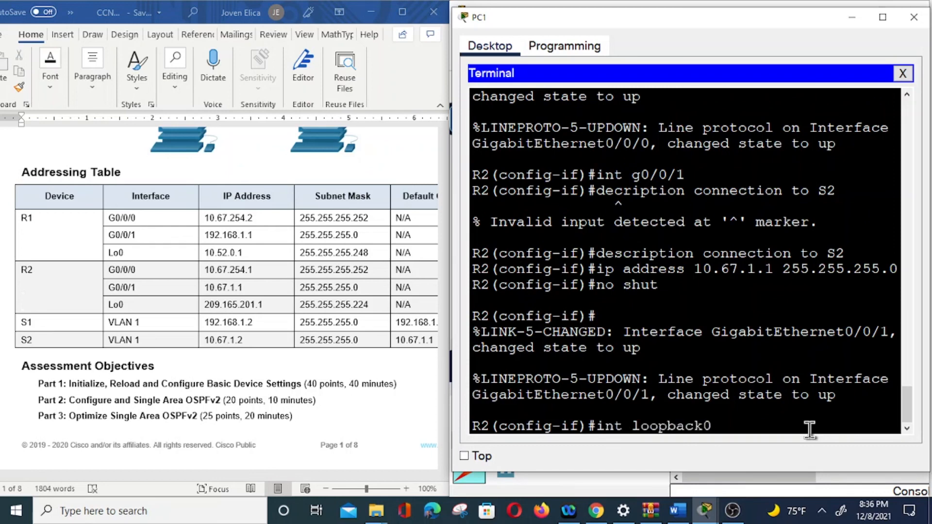
pyautogui.press('Return')
pyautogui.write('ip address')
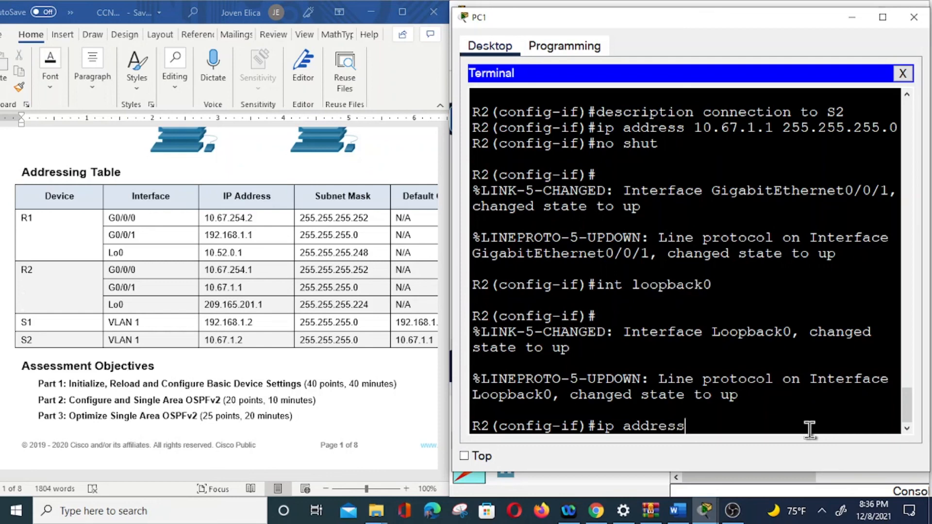
pyautogui.write(' 209.165.20')
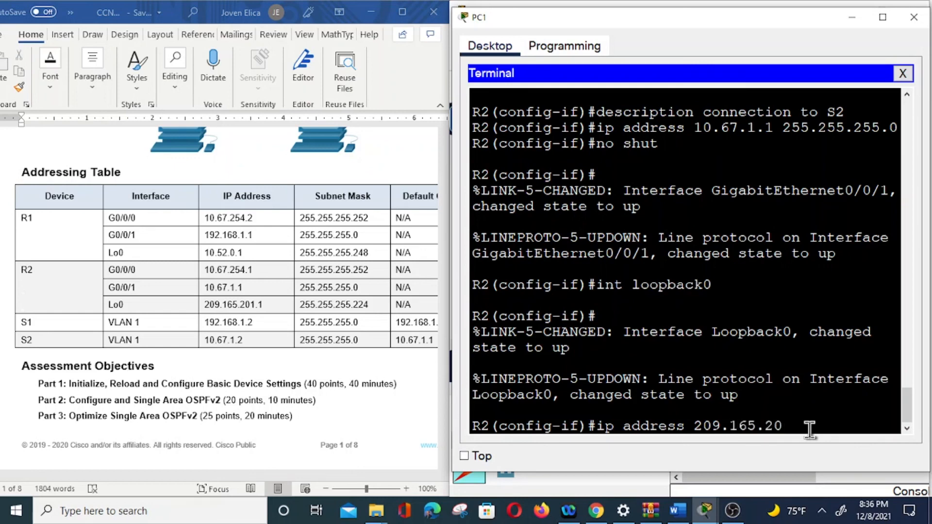
pyautogui.press('BackSpace')
pyautogui.write('1')
pyautogui.press('BackSpace')
pyautogui.write('01.1 255.255.255.224')
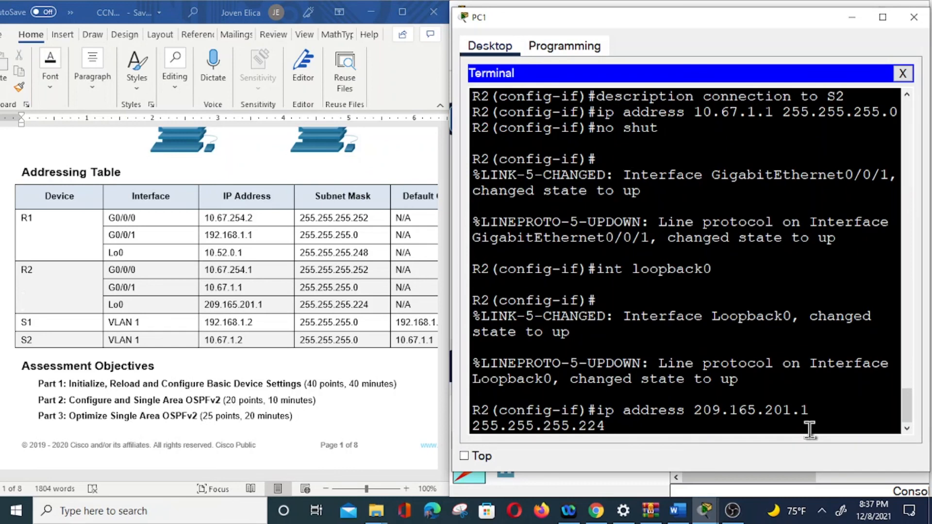
pyautogui.press('Return')
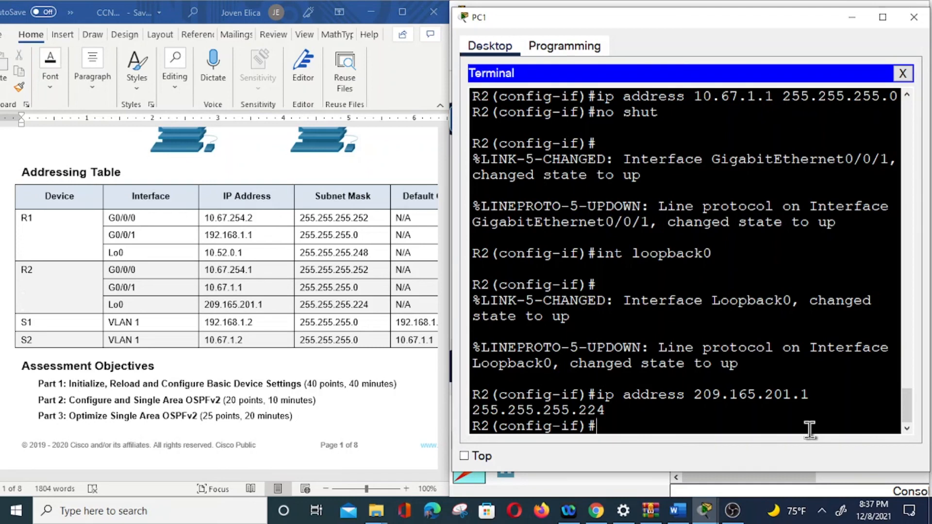
pyautogui.write('exit')
pyautogui.press('Return')
# Generate an RSA crypto key on R2 with a modulus of 1024 bits.
pyautogui.write('cry')
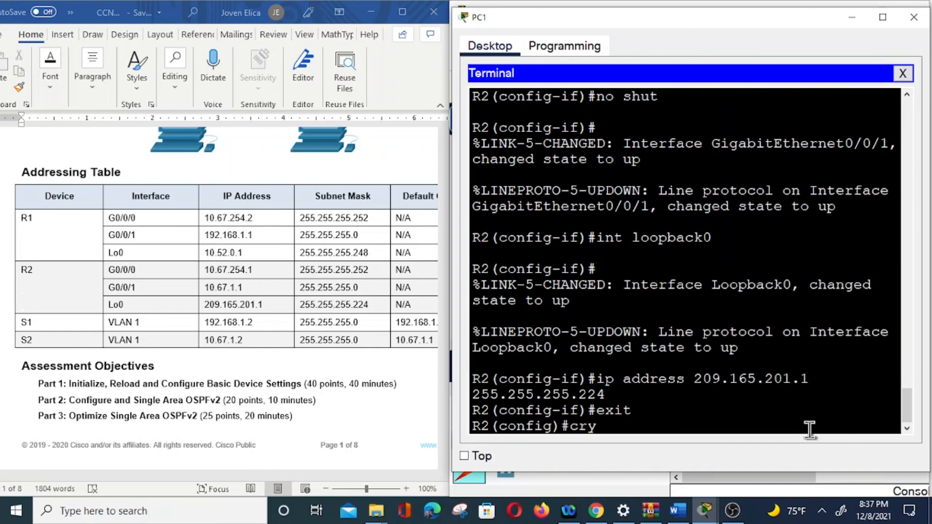
pyautogui.write('pto key gene')
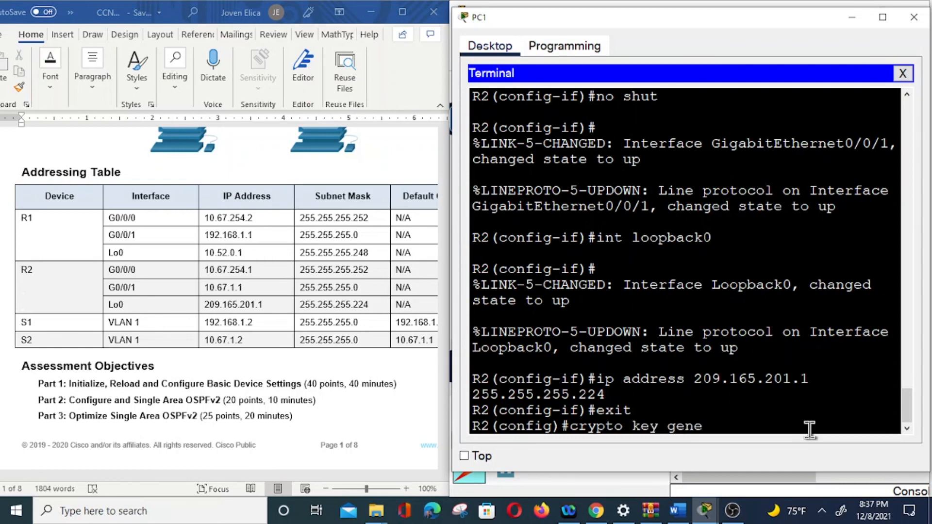
pyautogui.write('rate rsa')
pyautogui.press('Return')
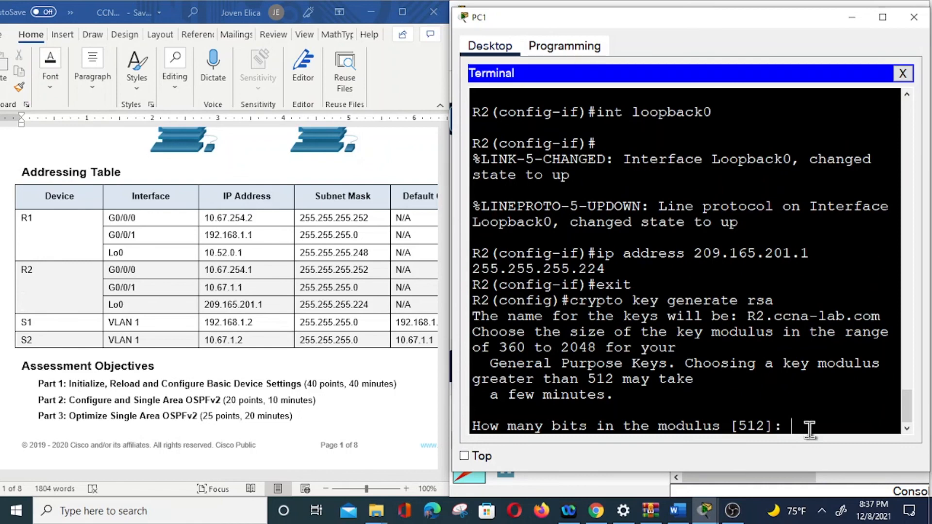
pyautogui.write('1024')
pyautogui.press('Return')
# Exit R2's global configuration mode, save the running configuration to startup-config with "copy run start", and close the PC1 window.
pyautogui.write('exit')
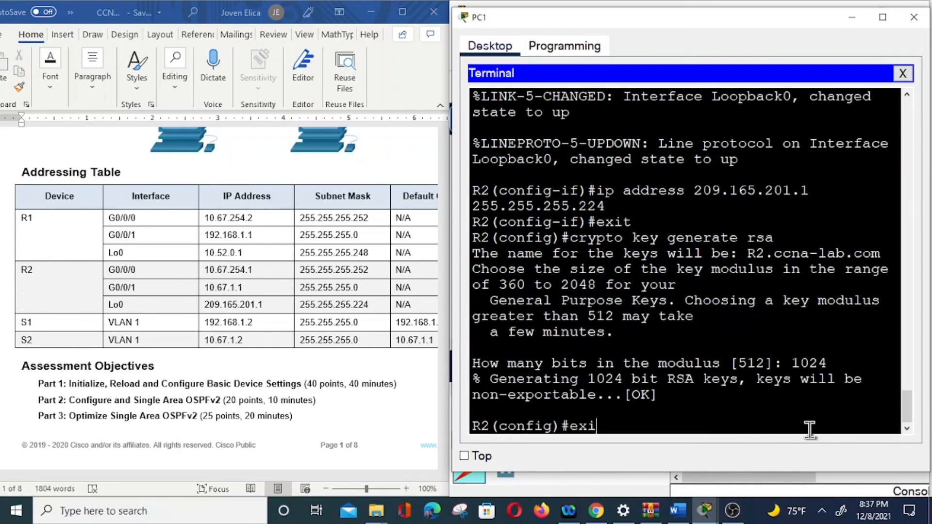
pyautogui.press('Return')
pyautogui.press('Return')
pyautogui.write('c')
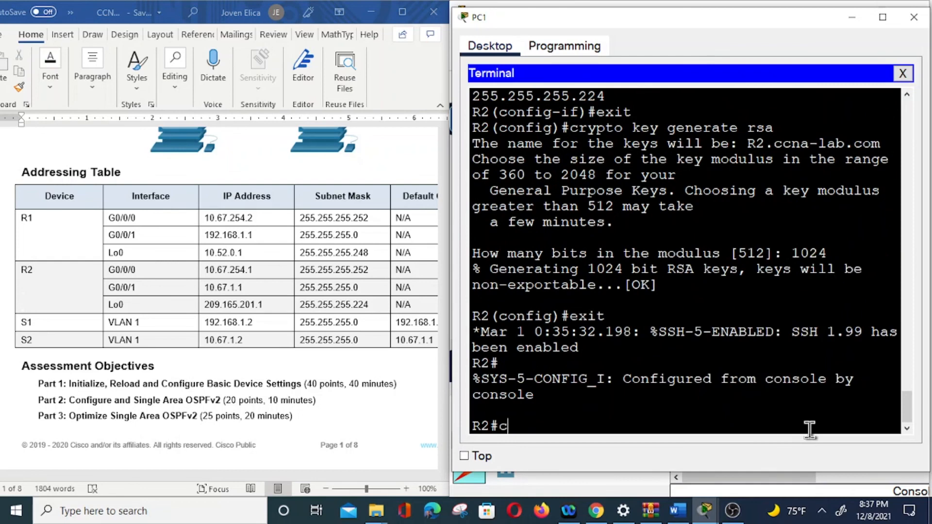
pyautogui.write('opy run start')
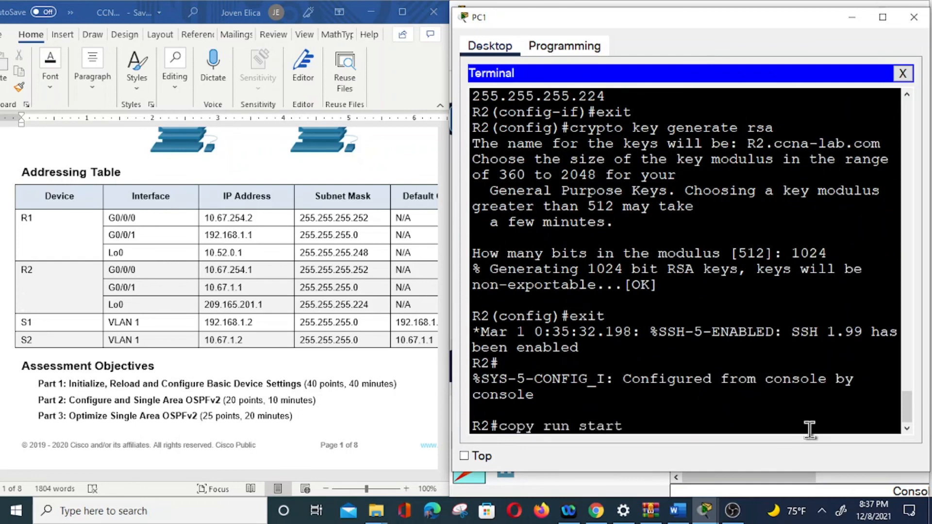
pyautogui.press('Return')
pyautogui.press('Return')
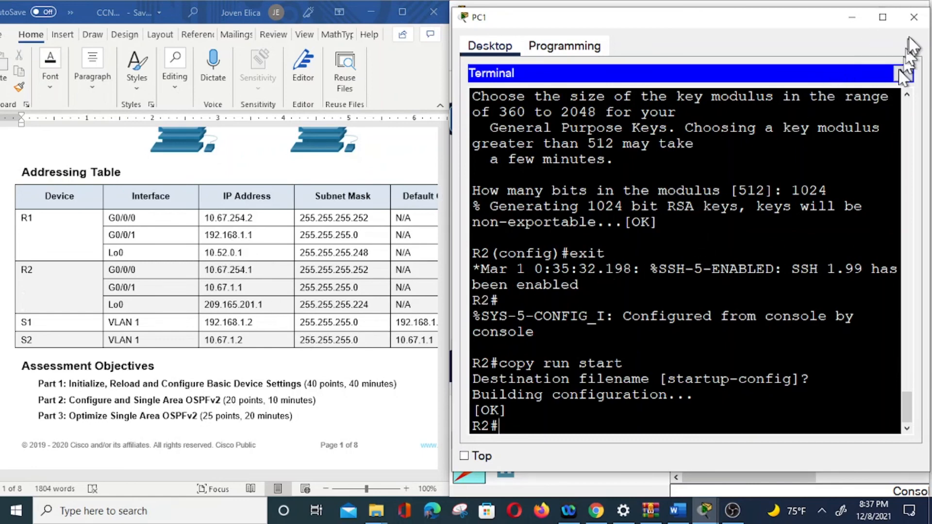
pyautogui.click(917, 19)
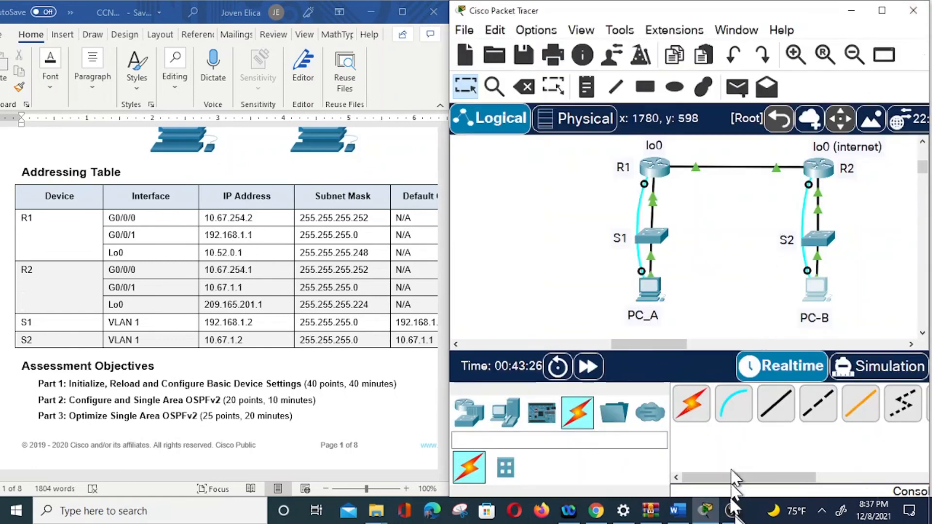
# Examine the Step 3 task table for configuring S1 and S2 in the assessment document.
pyautogui.moveTo(733, 512)
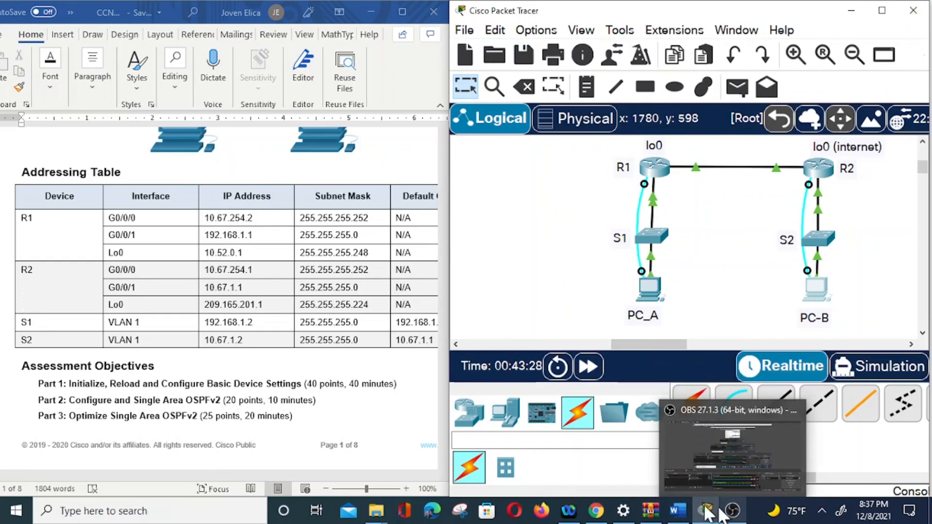
pyautogui.scroll(-3, 328, 333)
pyautogui.scroll(-15, 328, 335)
pyautogui.scroll(-11, 262, 282)
pyautogui.scroll(4, 259, 281)
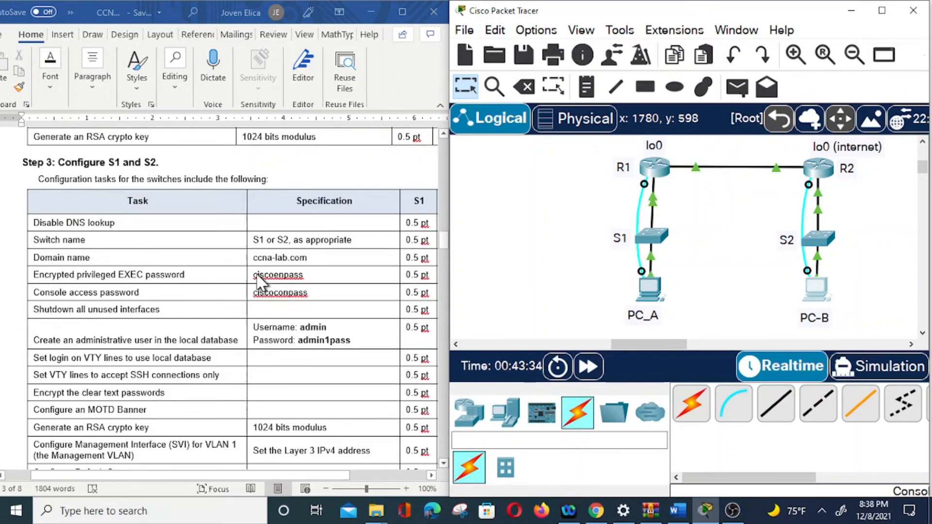
pyautogui.scroll(1, 257, 279)
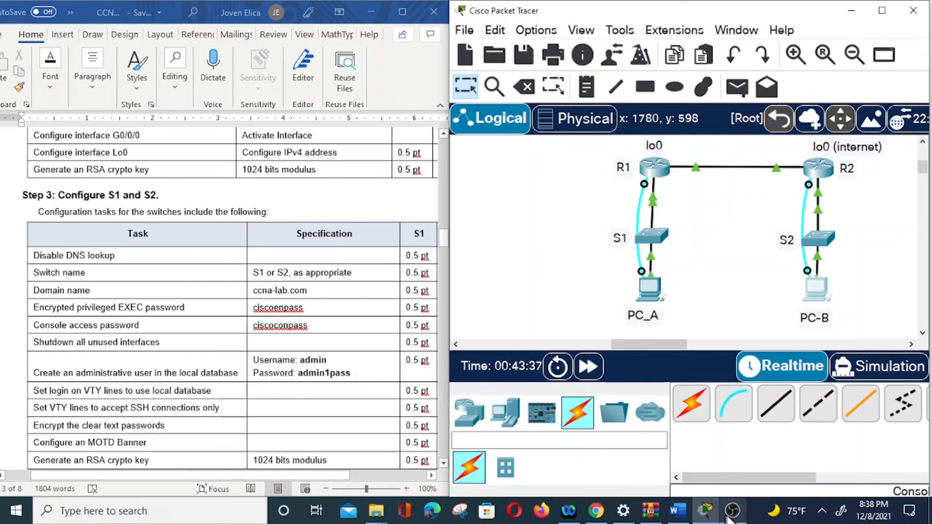
pyautogui.click(731, 514)
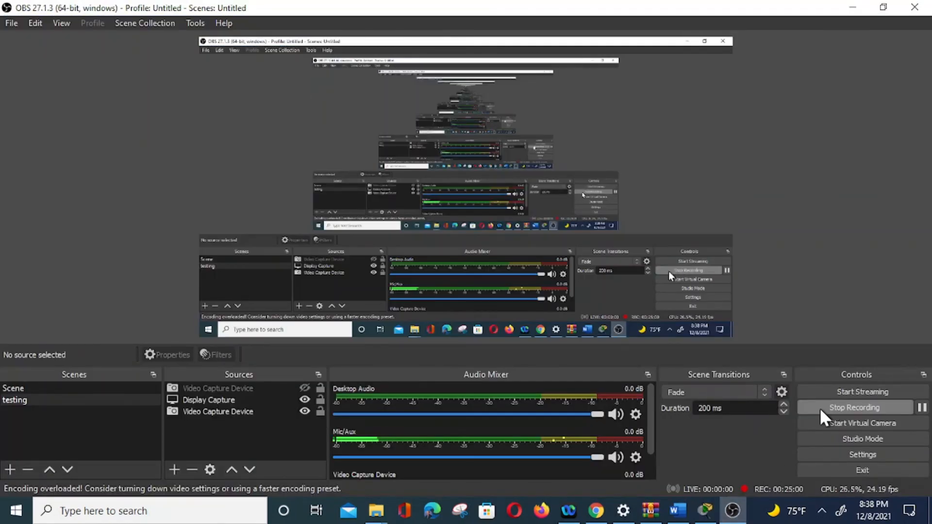